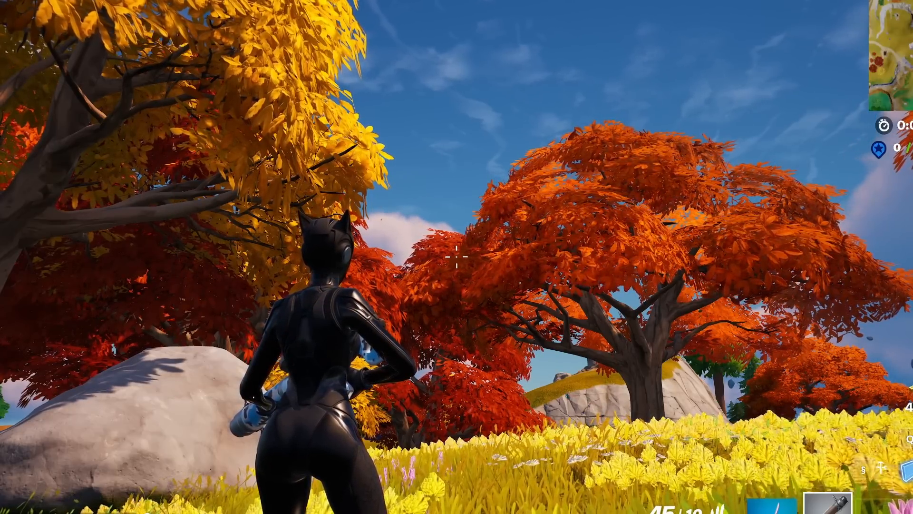
{"action": "key", "text": "w"}
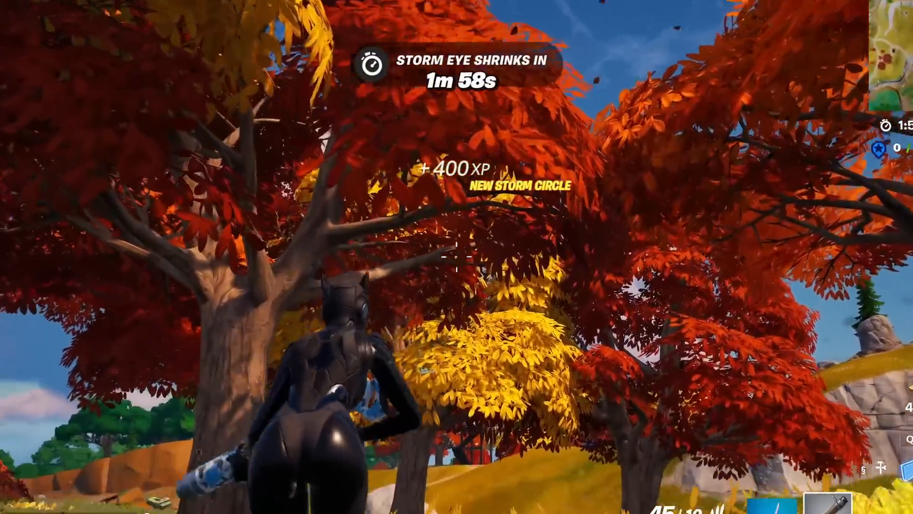
{"action": "key", "text": "shift"}
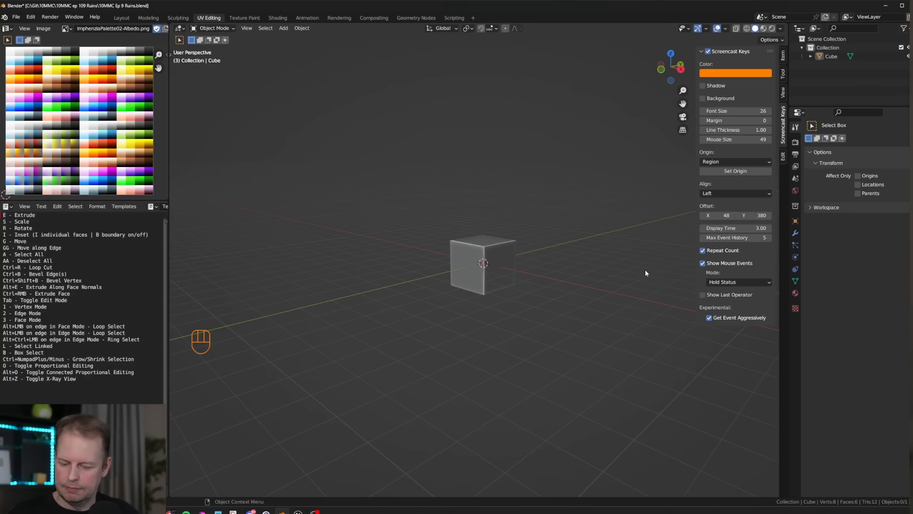
Enter mesh editing on the cube and flatten the whole mesh along the Z axis into a slab
{"action": "left_click", "coordinate": [503, 238]}
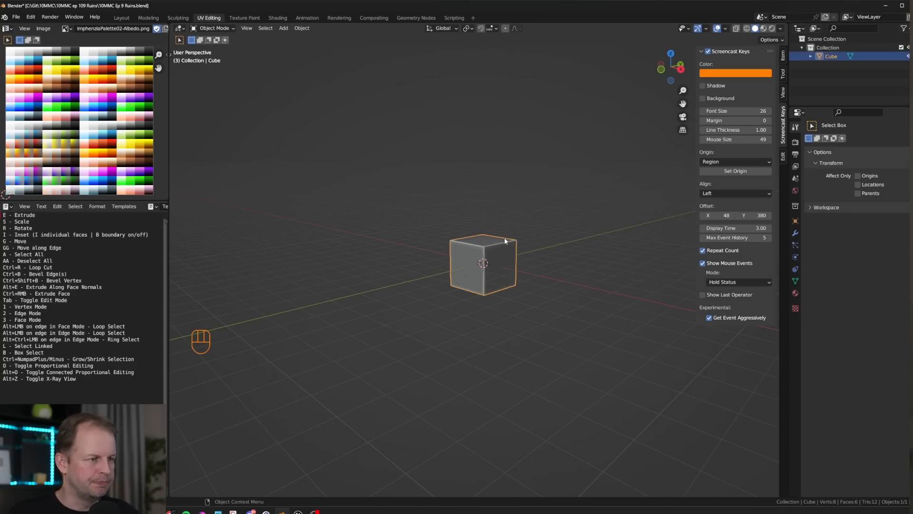
{"action": "key", "text": "Tab"}
{"action": "key", "text": "a"}
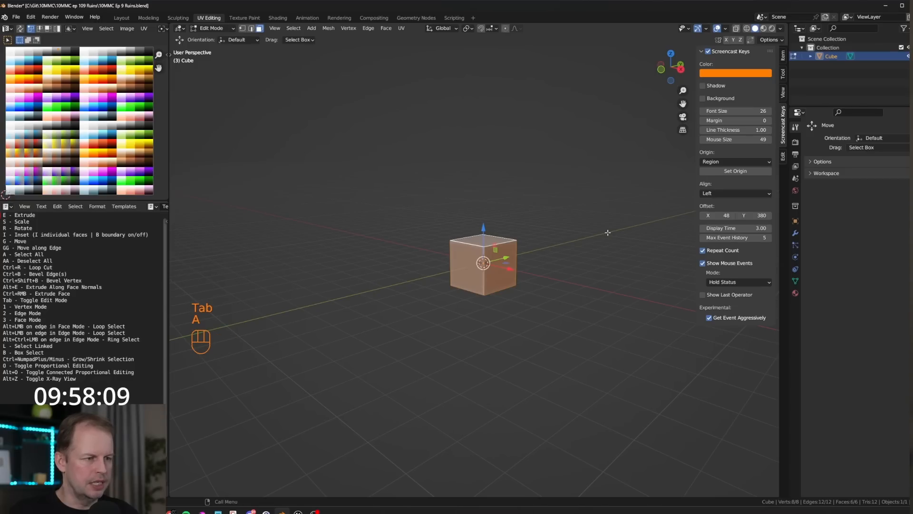
{"action": "key", "text": "s"}
{"action": "key", "text": "shift+z"}
{"action": "key", "text": "z"}
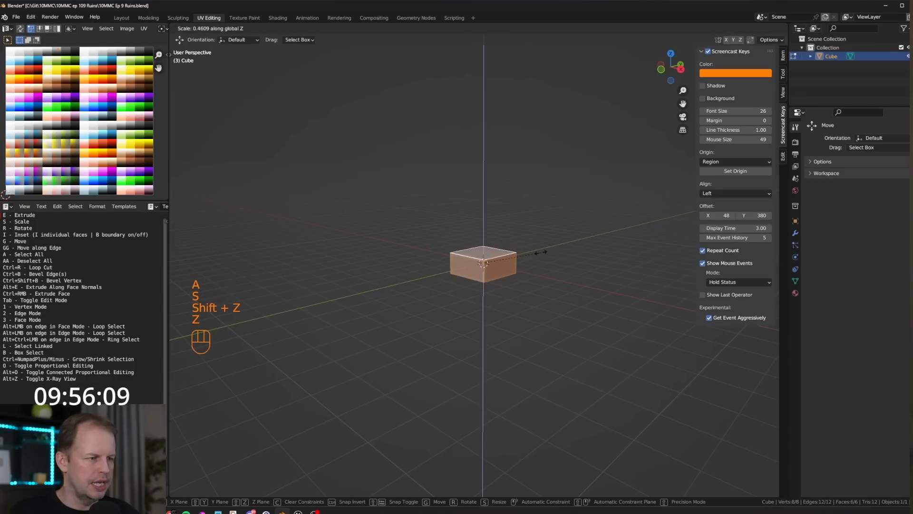
{"action": "left_click", "coordinate": [566, 252]}
Scale the flattened slab down uniformly into a smaller stone block
{"action": "key", "text": "s"}
{"action": "left_click", "coordinate": [561, 257]}
{"action": "middle_click_drag", "start_coordinate": [561, 259], "coordinate": [586, 309]}
{"action": "scroll", "coordinate": [600, 252], "scroll_direction": "up", "scroll_amount": 3}
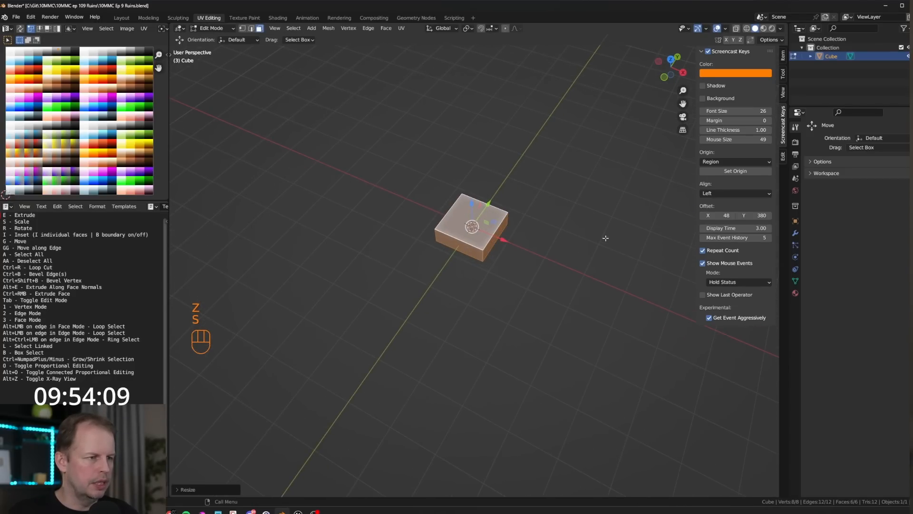
{"action": "key", "text": "s"}
{"action": "left_click", "coordinate": [543, 262]}
In the top view, shift the block towards negative X and duplicate it twice to form a row of three spaced blocks
{"action": "key", "text": "KP_7"}
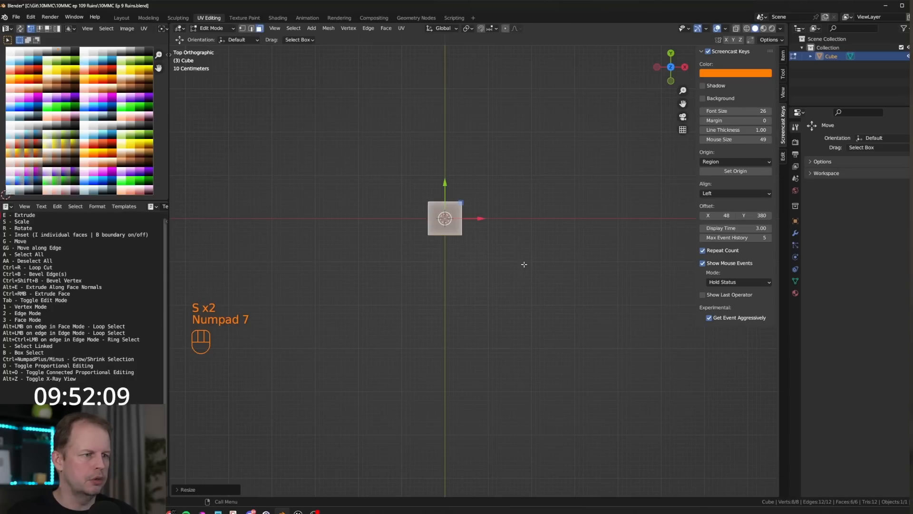
{"action": "key", "text": "g"}
{"action": "left_click", "coordinate": [506, 229]}
{"action": "key", "text": "shift+d"}
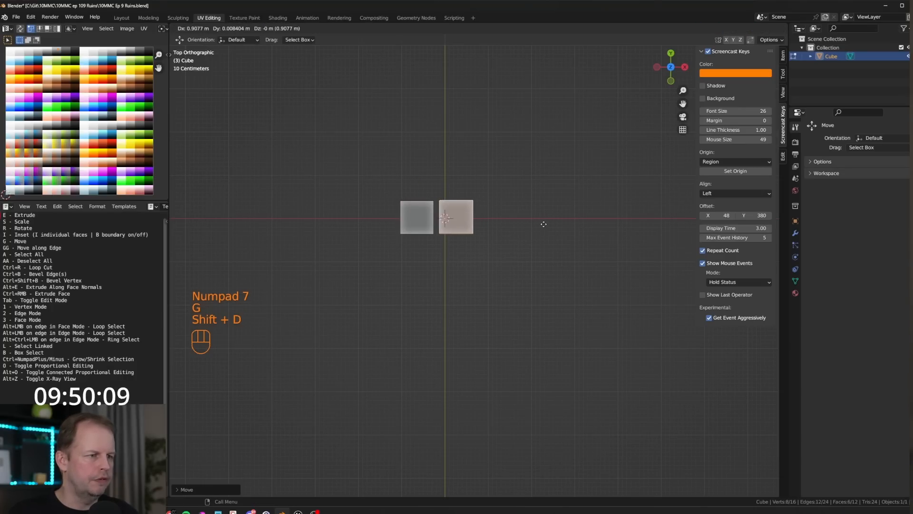
{"action": "left_click", "coordinate": [543, 223]}
{"action": "key", "text": "shift+d"}
{"action": "left_click", "coordinate": [579, 224]}
{"action": "scroll", "coordinate": [558, 234], "scroll_direction": "up", "scroll_amount": 3}
{"action": "scroll", "coordinate": [559, 236], "scroll_direction": "down", "scroll_amount": 4}
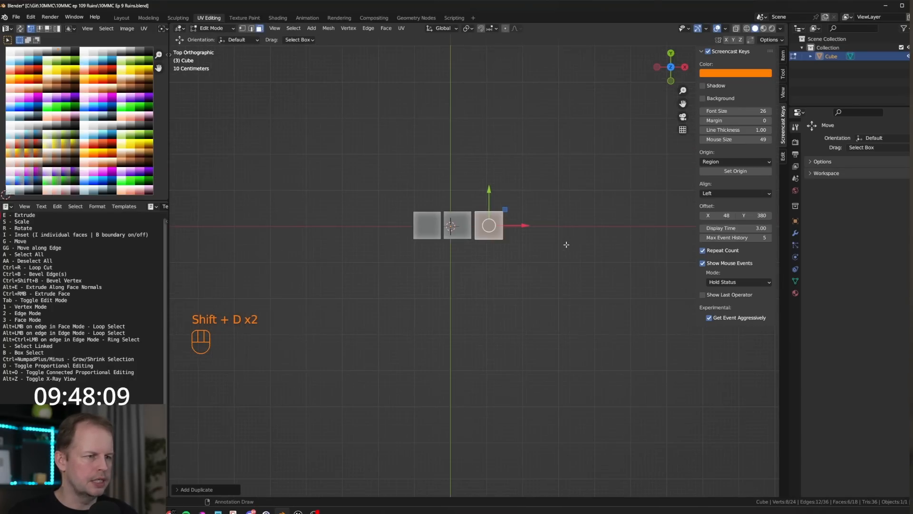
Duplicate the block three times beneath the first row to lay a second, slightly irregular row of three
{"action": "key", "text": "shift+d"}
{"action": "left_click", "coordinate": [525, 254]}
{"action": "key", "text": "shift+d"}
{"action": "left_click", "coordinate": [499, 256]}
{"action": "key", "text": "shift+d"}
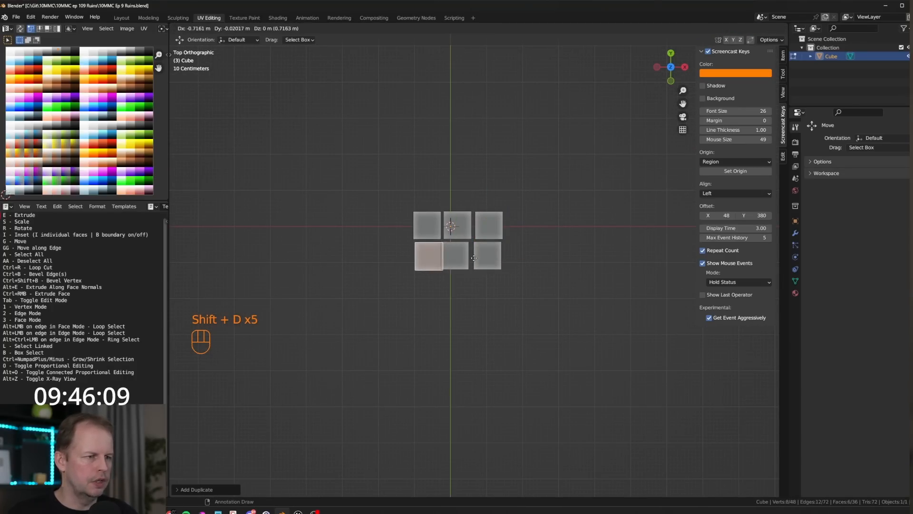
{"action": "left_click", "coordinate": [468, 257]}
Duplicate the block three more times below the second row to complete a 3 by 3 grid of blocks
{"action": "key", "text": "shift+d"}
{"action": "left_click", "coordinate": [470, 289]}
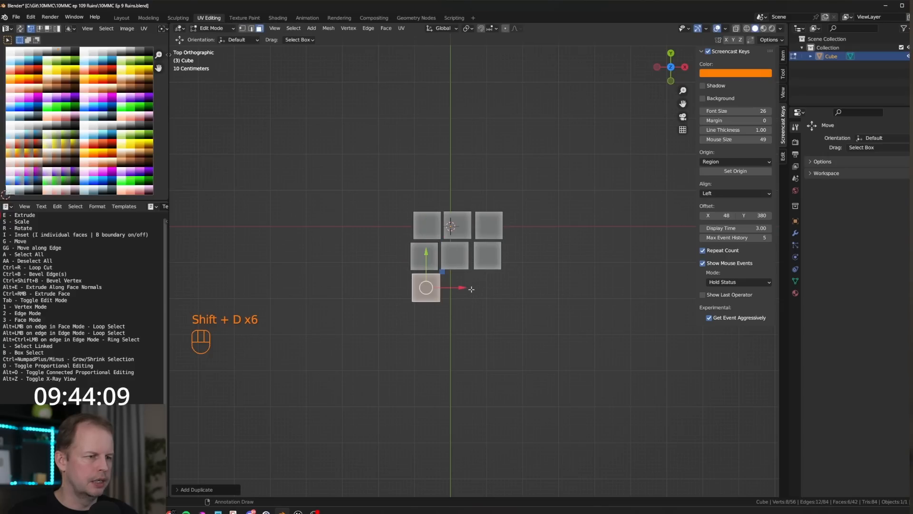
{"action": "key", "text": "shift+d"}
{"action": "left_click", "coordinate": [507, 286]}
{"action": "key", "text": "g"}
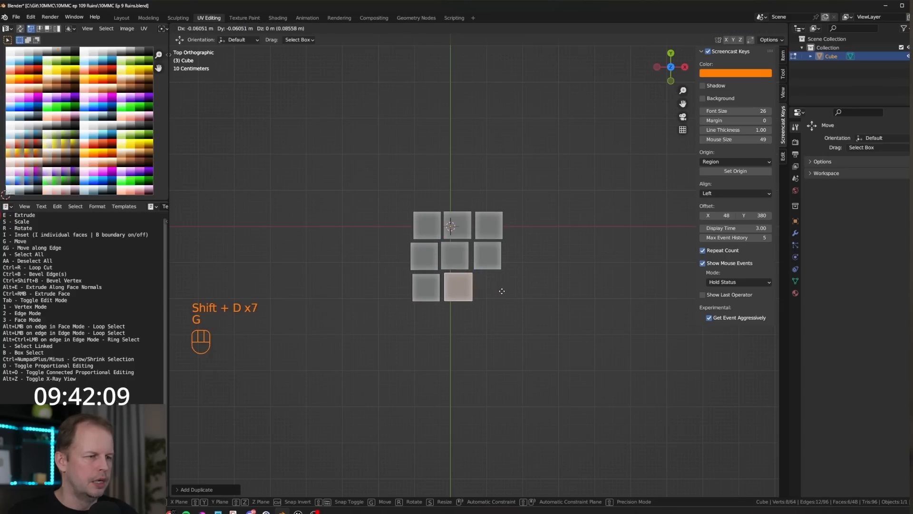
{"action": "left_click", "coordinate": [504, 287]}
{"action": "key", "text": "shift+d"}
{"action": "left_click", "coordinate": [541, 288]}
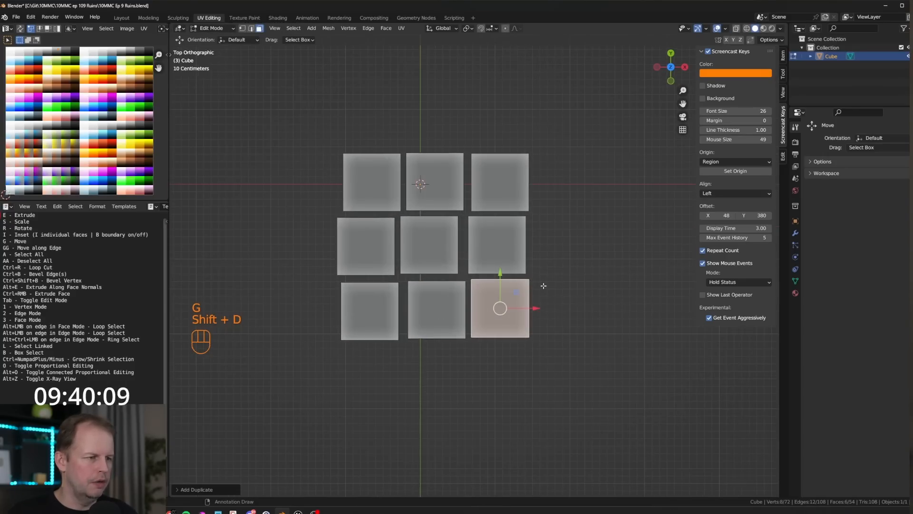
Turn on X-ray, switch to vertex selection in top view, and nudge the upper-right corner vertices of the bottom-right block
{"action": "key", "text": "alt+z"}
{"action": "middle_click_drag", "start_coordinate": [542, 286], "coordinate": [543, 261]}
{"action": "key", "text": "KP_7"}
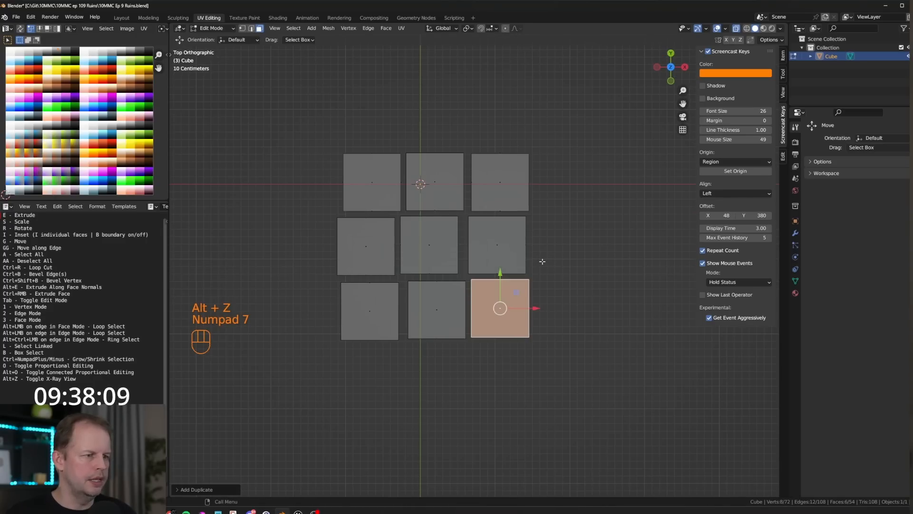
{"action": "key", "text": "1"}
{"action": "key", "text": "a"}
{"action": "key", "text": "a"}
{"action": "key", "text": "b"}
{"action": "left_click_drag", "start_coordinate": [522, 272], "coordinate": [568, 293]}
{"action": "key", "text": "g"}
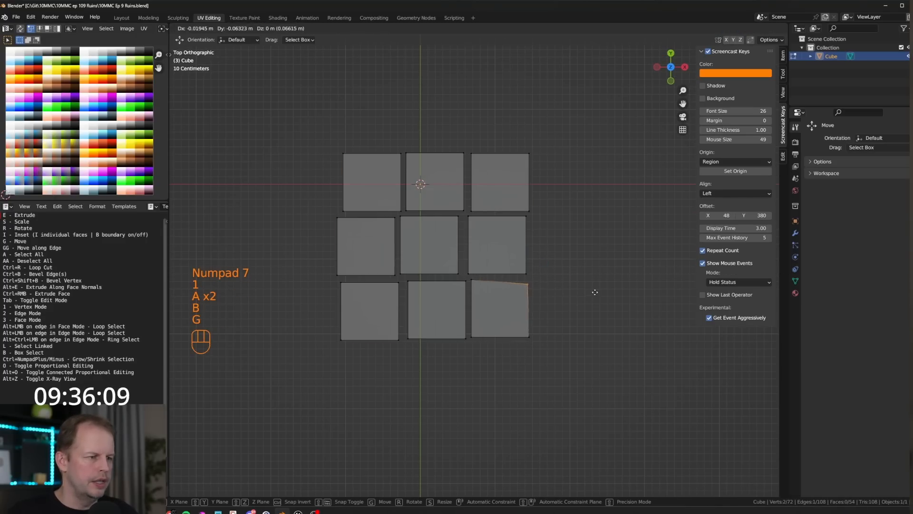
{"action": "left_click", "coordinate": [568, 295]}
Move the lower-left corner vertices of the middle-right block inward to skew its shape
{"action": "key", "text": "a"}
{"action": "key", "text": "a"}
{"action": "key", "text": "b"}
{"action": "left_click_drag", "start_coordinate": [458, 264], "coordinate": [482, 281]}
{"action": "key", "text": "g"}
{"action": "left_click", "coordinate": [491, 271]}
Move the outer upper corner vertices of the top-left block outward
{"action": "key", "text": "a"}
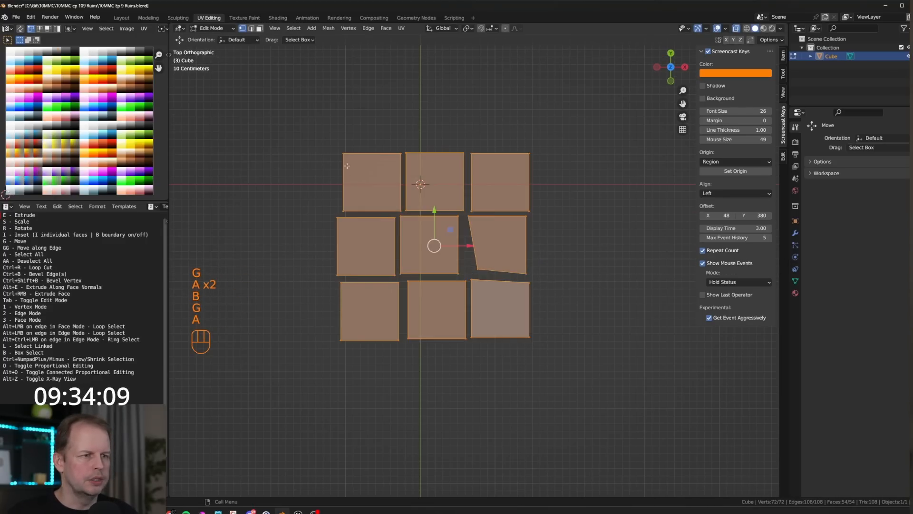
{"action": "key", "text": "a"}
{"action": "key", "text": "b"}
{"action": "left_click_drag", "start_coordinate": [331, 143], "coordinate": [360, 170]}
{"action": "key", "text": "g"}
{"action": "left_click", "coordinate": [355, 172]}
Move the lower-right corner vertices of the middle-left block slightly towards the central block
{"action": "key", "text": "a"}
{"action": "key", "text": "a"}
{"action": "key", "text": "b"}
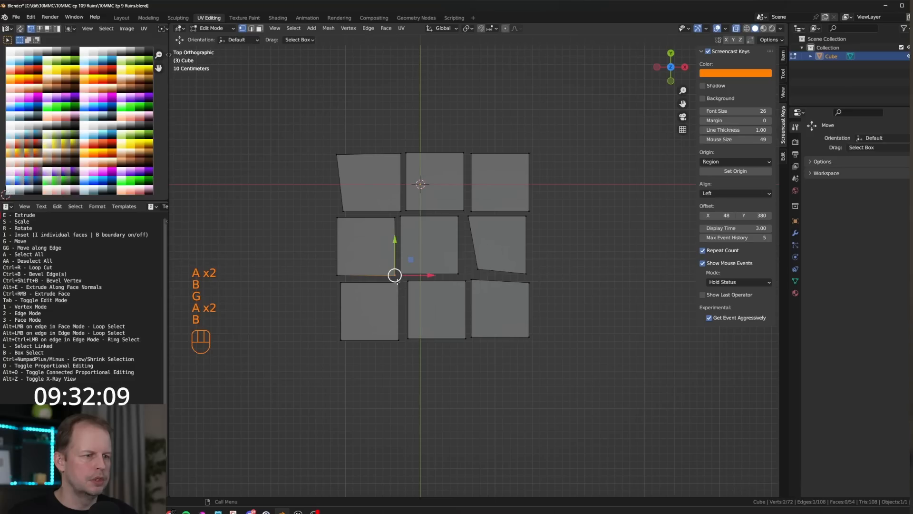
{"action": "key", "text": "g"}
{"action": "left_click", "coordinate": [403, 282]}
Move the upper-left corner vertices of the bottom-middle block slightly outward towards its left neighbour
{"action": "key", "text": "a"}
{"action": "key", "text": "a"}
{"action": "key", "text": "b"}
{"action": "left_click_drag", "start_coordinate": [403, 278], "coordinate": [428, 294]}
{"action": "key", "text": "g"}
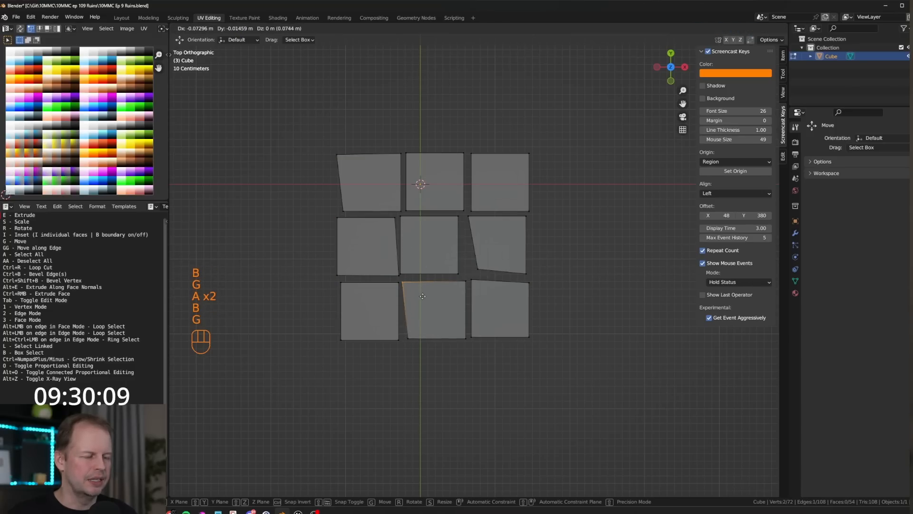
{"action": "left_click", "coordinate": [423, 296]}
Move the lower-right corner vertices of the bottom-left block slightly outward and down
{"action": "key", "text": "a"}
{"action": "key", "text": "b"}
{"action": "left_click_drag", "start_coordinate": [388, 329], "coordinate": [407, 348]}
{"action": "key", "text": "g"}
{"action": "right_click", "coordinate": [401, 340]}
{"action": "key", "text": "a"}
{"action": "key", "text": "a"}
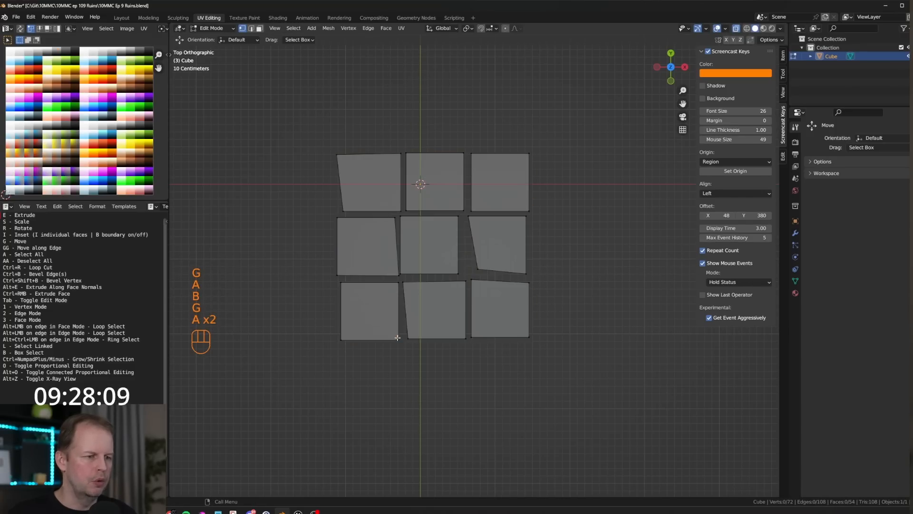
{"action": "key", "text": "g"}
{"action": "left_click", "coordinate": [406, 353]}
Move the adjoining lower corner vertices of the bottom-middle and bottom-right blocks down by about 0.08 m
{"action": "key", "text": "a"}
{"action": "key", "text": "a"}
{"action": "key", "text": "b"}
{"action": "left_click_drag", "start_coordinate": [456, 329], "coordinate": [480, 347]}
{"action": "key", "text": "g"}
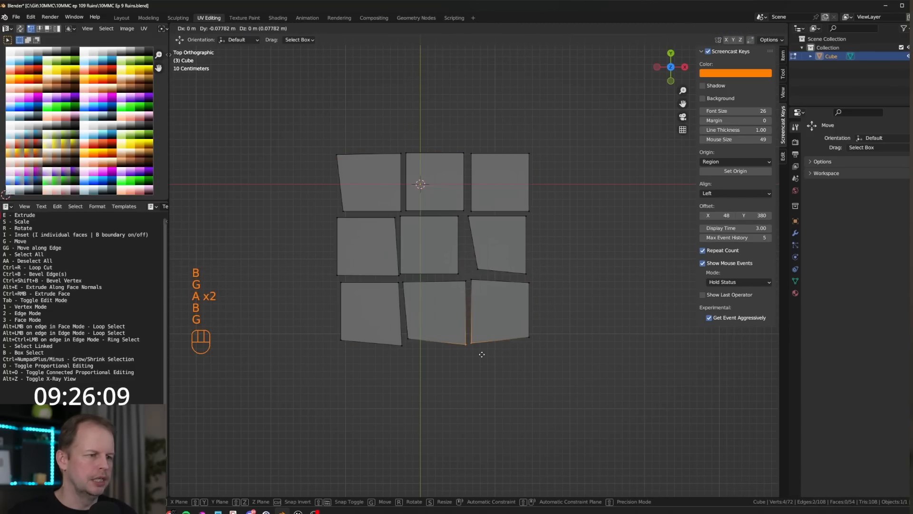
{"action": "left_click", "coordinate": [481, 353]}
Box-select the facing corner vertices between the top-right and middle-right blocks
{"action": "key", "text": "a"}
{"action": "key", "text": "a"}
{"action": "key", "text": "b"}
{"action": "left_click_drag", "start_coordinate": [465, 199], "coordinate": [495, 218]}
{"action": "key", "text": "b"}
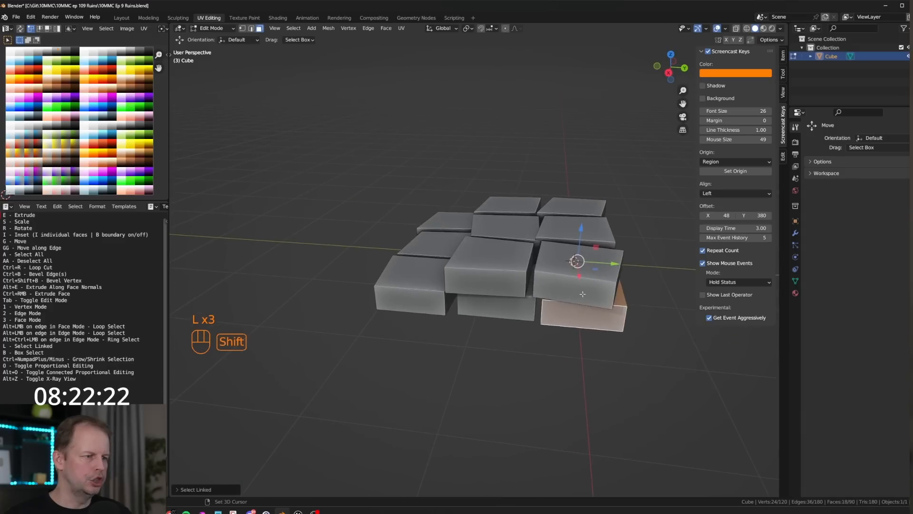
Duplicate the three selected blocks and position the copies to make the staircase's rear row three blocks high
{"action": "key", "text": "shift+d"}
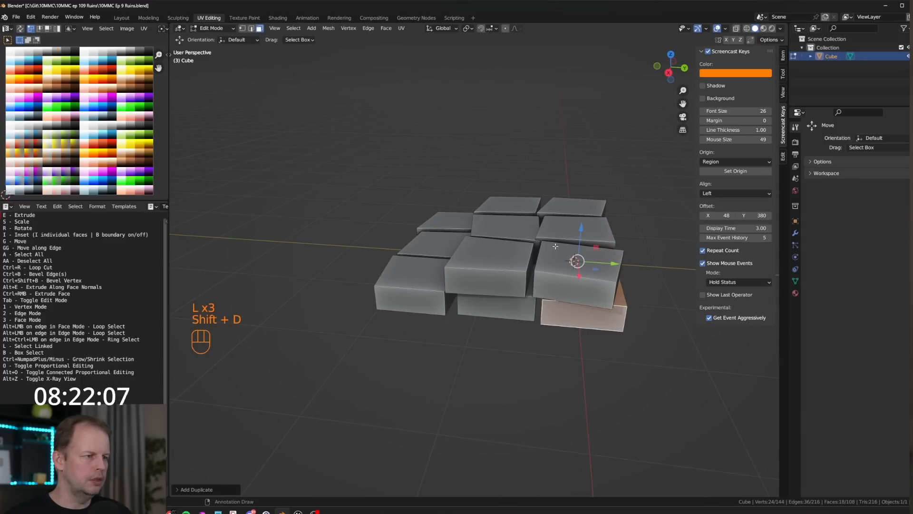
{"action": "left_click", "coordinate": [617, 218]}
{"action": "left_click_drag", "start_coordinate": [616, 219], "coordinate": [607, 218]}
{"action": "left_click", "coordinate": [642, 247]}
{"action": "left_click", "coordinate": [624, 267]}
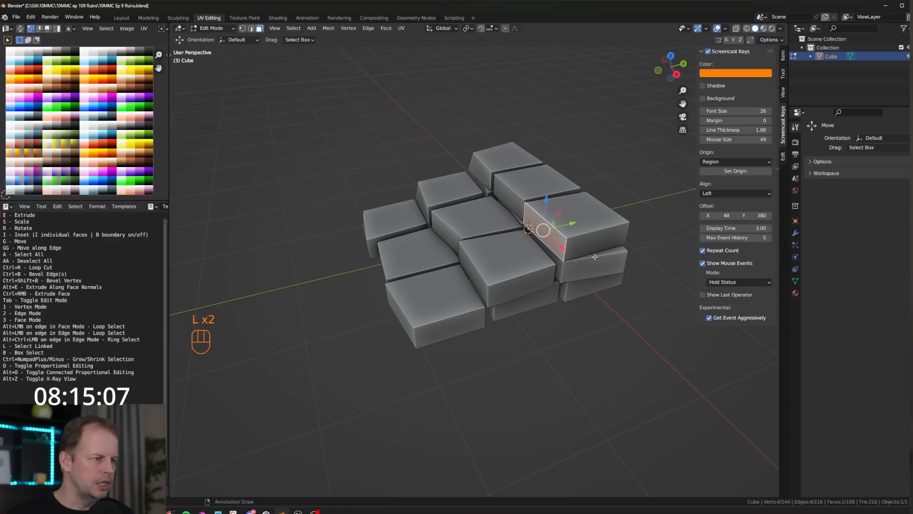
{"action": "middle_click_drag", "start_coordinate": [595, 256], "coordinate": [571, 250]}
{"action": "key", "text": "h"}
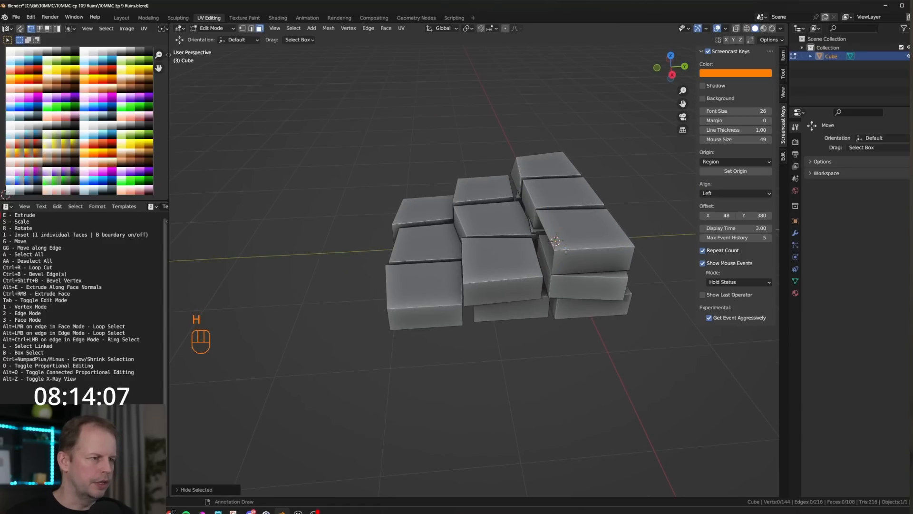
{"action": "key", "text": "ctrl+z"}
Switch to vertex selection and nudge the near top corner vertex of the highest row's end block slightly
{"action": "key", "text": "g"}
{"action": "left_click", "coordinate": [569, 251]}
{"action": "key", "text": "1"}
{"action": "left_click", "coordinate": [560, 251]}
{"action": "key", "text": "g"}
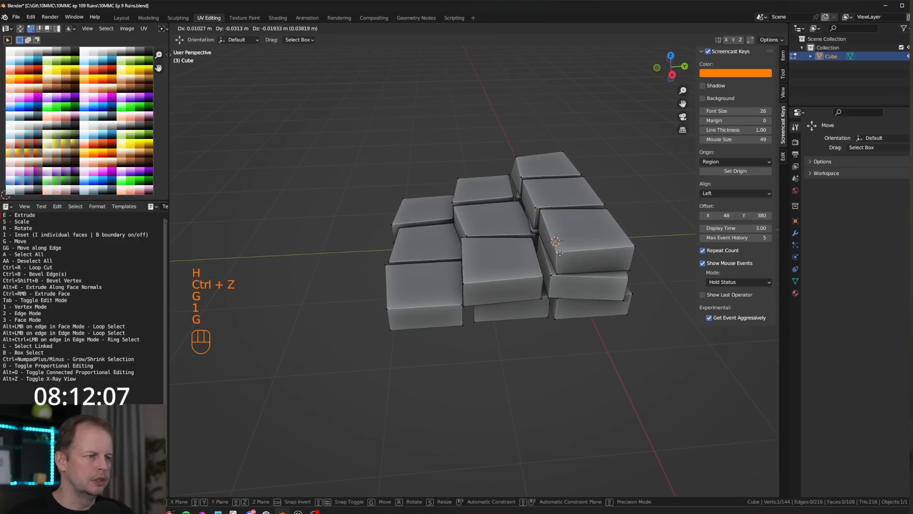
{"action": "left_click", "coordinate": [559, 256]}
In the front view, duplicate the middle row's end block about 0.86 m along X and 0.26 m down to ground level
{"action": "scroll", "coordinate": [557, 261], "scroll_direction": "down", "scroll_amount": 3}
{"action": "middle_click_drag", "start_coordinate": [536, 263], "coordinate": [575, 256]}
{"action": "key", "text": "l"}
{"action": "key", "text": "KP_1"}
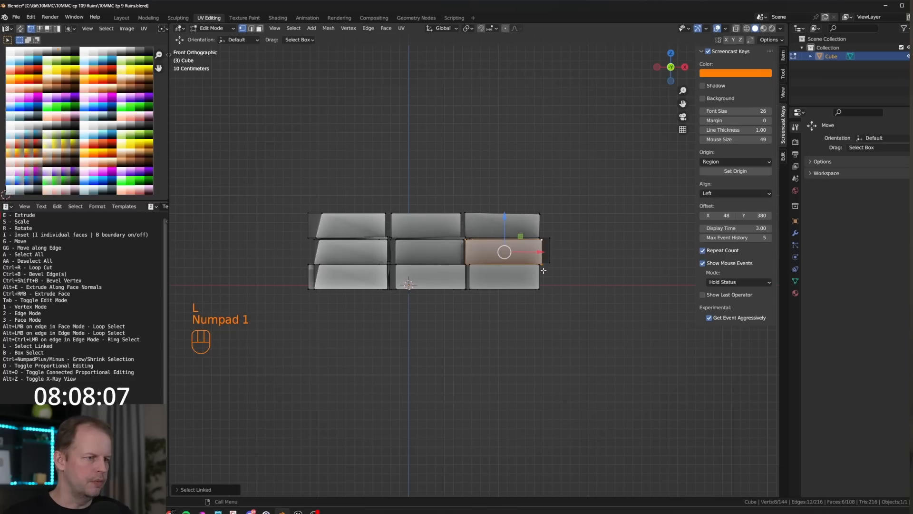
{"action": "key", "text": "shift+d"}
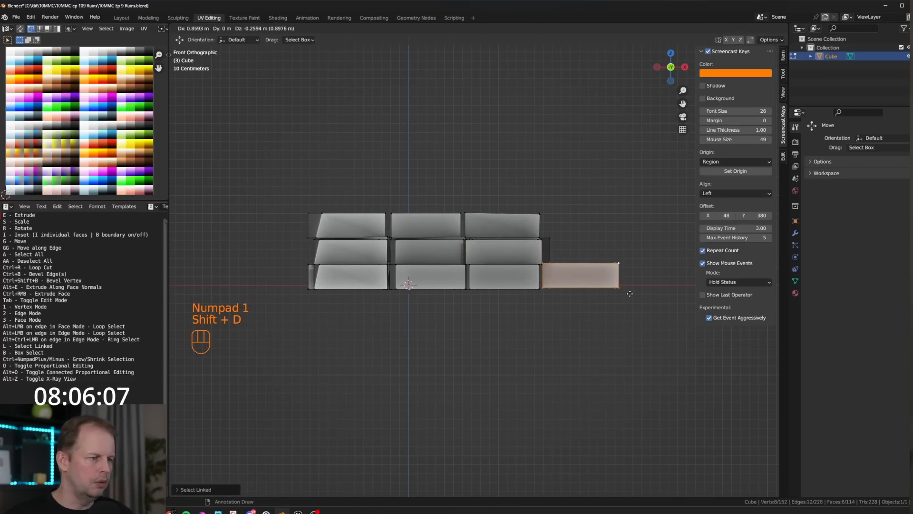
{"action": "left_click", "coordinate": [630, 293]}
Move the duplicated block clear of the staircase so it stands on its own beside it
{"action": "key", "text": "g"}
{"action": "key", "text": "g"}
{"action": "left_click", "coordinate": [626, 262]}
{"action": "middle_click_drag", "start_coordinate": [625, 262], "coordinate": [548, 301]}
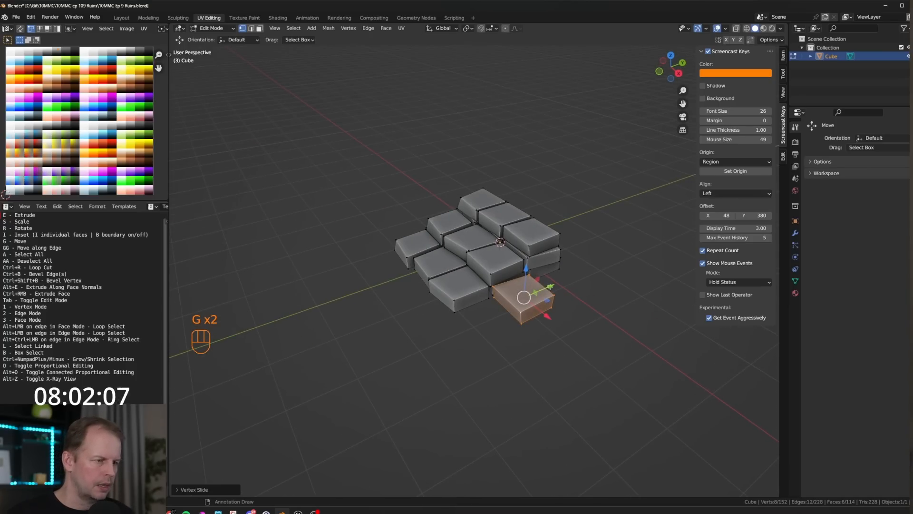
{"action": "key", "text": "g"}
{"action": "left_click", "coordinate": [584, 293]}
{"action": "key", "text": "s"}
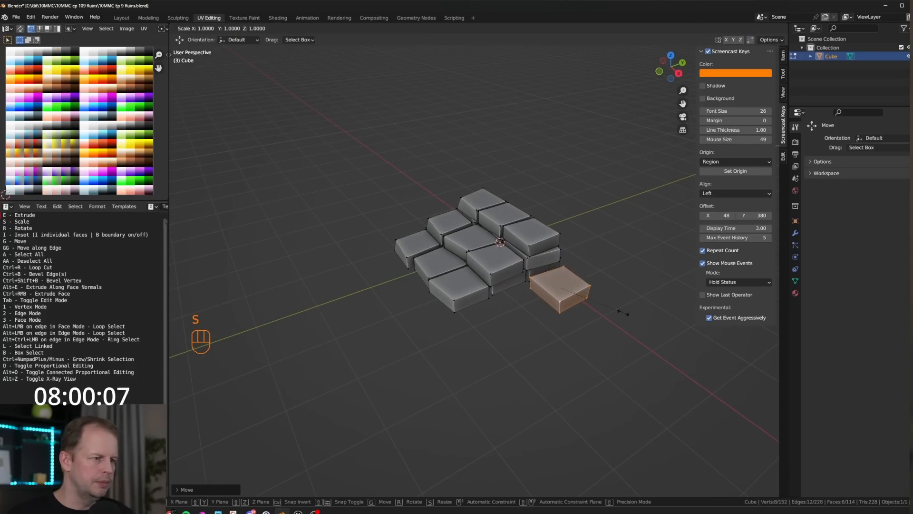
{"action": "key", "text": "shift+z"}
{"action": "right_click", "coordinate": [604, 311]}
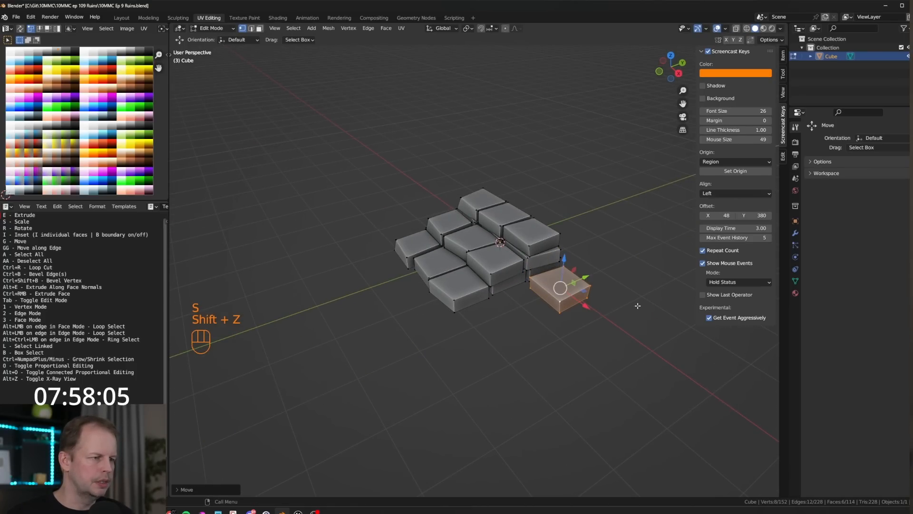
Scale the separate block down in X and Y only, and raise its top face to make it taller
{"action": "key", "text": "s"}
{"action": "key", "text": "shift+z"}
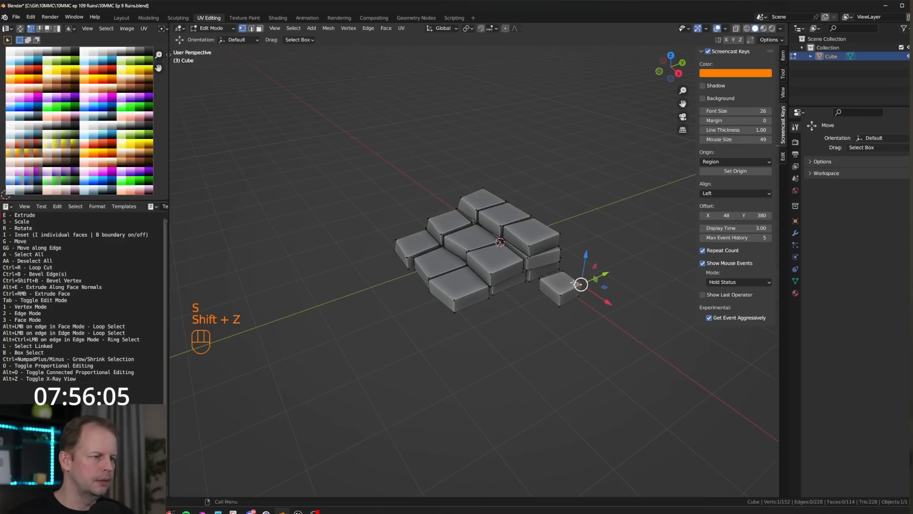
{"action": "left_click_drag", "start_coordinate": [563, 258], "coordinate": [566, 249]}
Build a second pillar block by duplicating the top face in place, rotating it around Z and extruding it upward
{"action": "key", "text": "shift+d"}
{"action": "right_click", "coordinate": [609, 284]}
{"action": "key", "text": "r"}
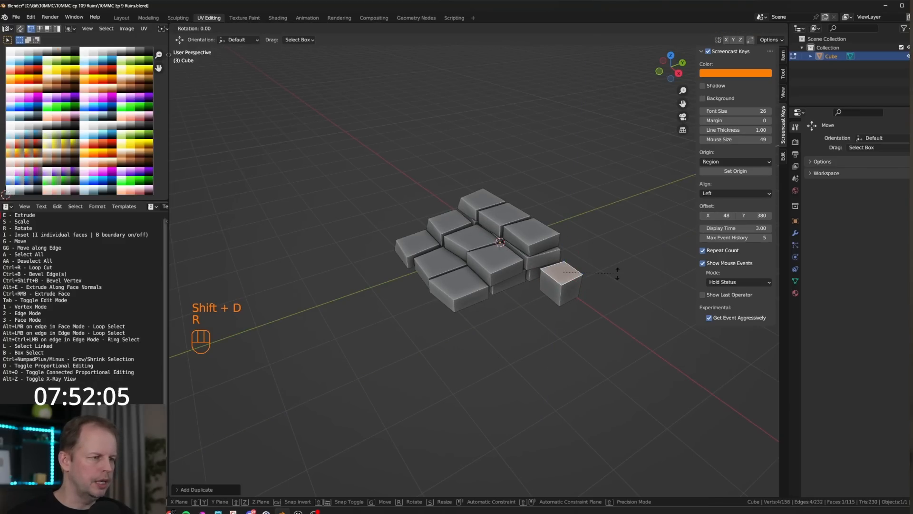
{"action": "key", "text": "z"}
{"action": "left_click", "coordinate": [575, 251]}
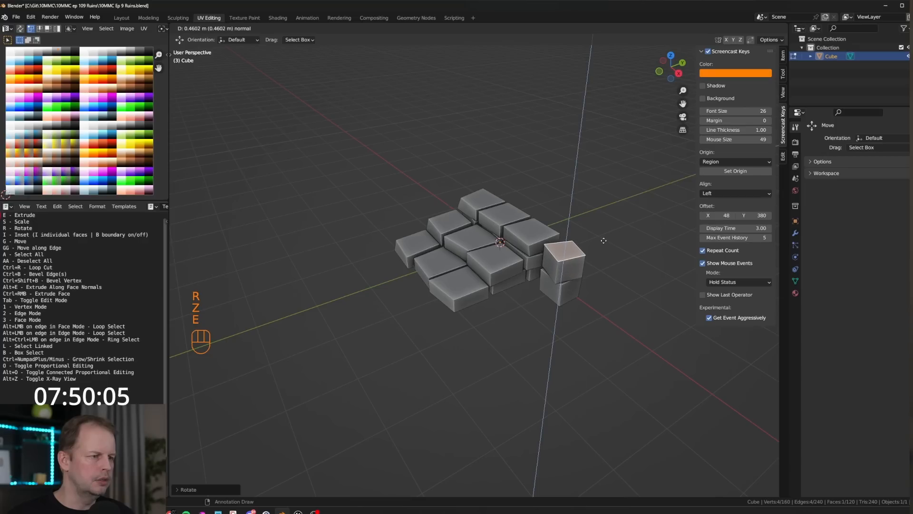
{"action": "key", "text": "e"}
Duplicate the pillar's new top face, rotate it around Z and extrude it into a third block
{"action": "key", "text": "shift+d"}
{"action": "key", "text": "r"}
{"action": "key", "text": "z"}
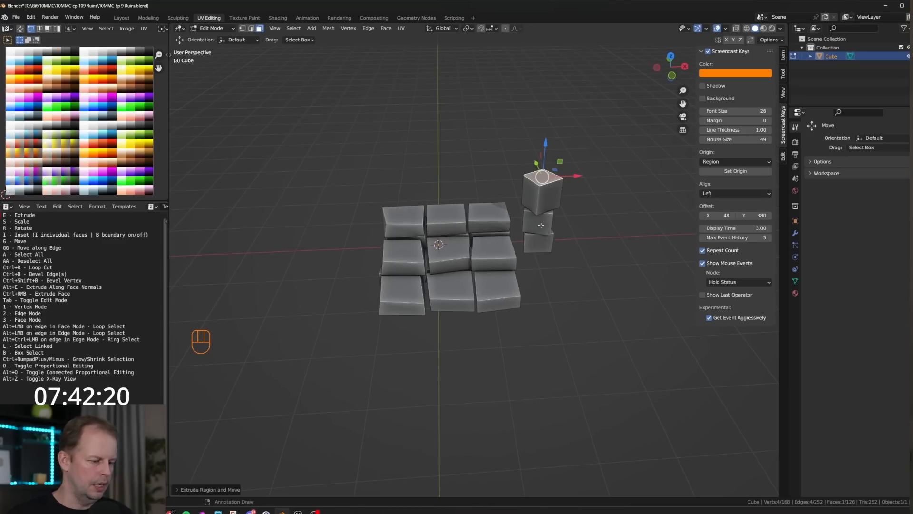
Widen the bottom block of the stacked pillar along the X axis
{"action": "key", "text": "l"}
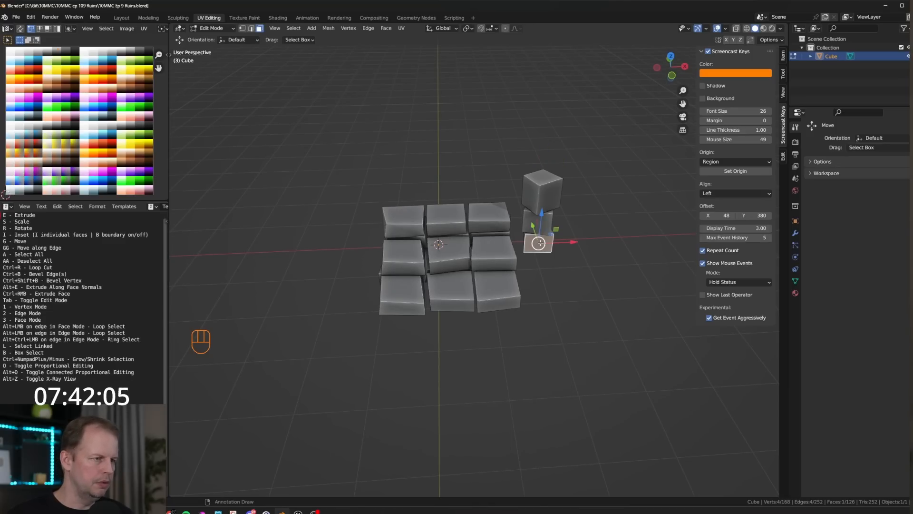
{"action": "key", "text": "s"}
{"action": "key", "text": "x"}
{"action": "left_click", "coordinate": [595, 248]}
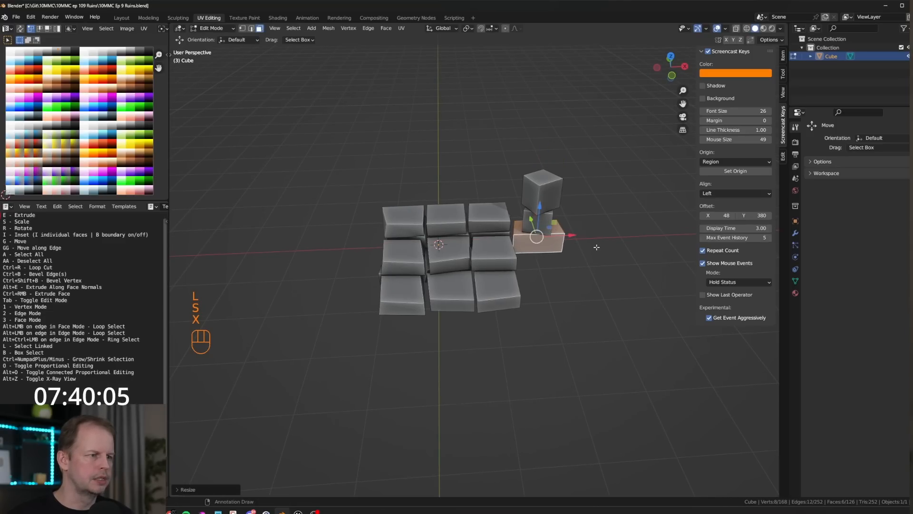
Widen the pillar's middle block along X and rotate it slightly around Z
{"action": "key", "text": "l"}
{"action": "key", "text": "s"}
{"action": "key", "text": "x"}
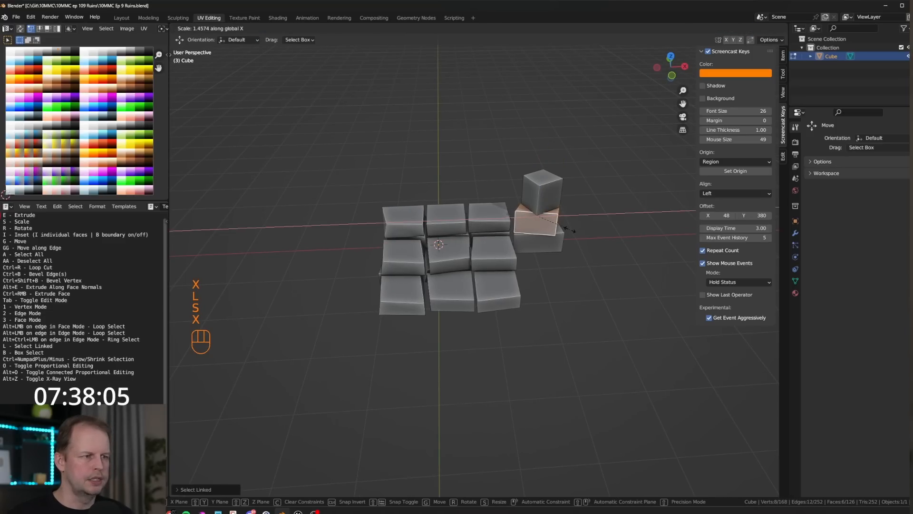
{"action": "left_click", "coordinate": [569, 230]}
{"action": "key", "text": "r"}
{"action": "key", "text": "z"}
{"action": "left_click", "coordinate": [575, 225]}
Duplicate the top face of the staircase's upper outer block, move it to the side without a pillar and extrude it into a base block
{"action": "left_click", "coordinate": [405, 220]}
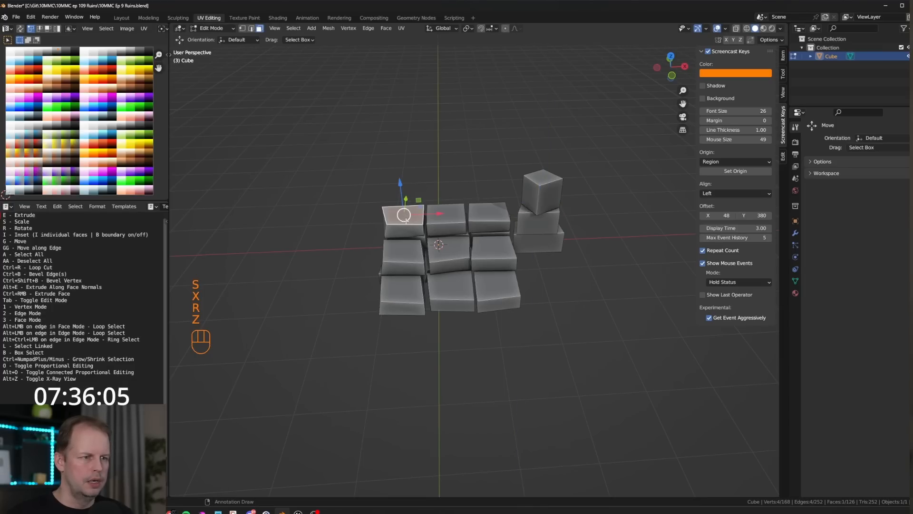
{"action": "middle_click_drag", "start_coordinate": [405, 219], "coordinate": [400, 248]}
{"action": "key", "text": "shift+d"}
{"action": "left_click", "coordinate": [403, 283]}
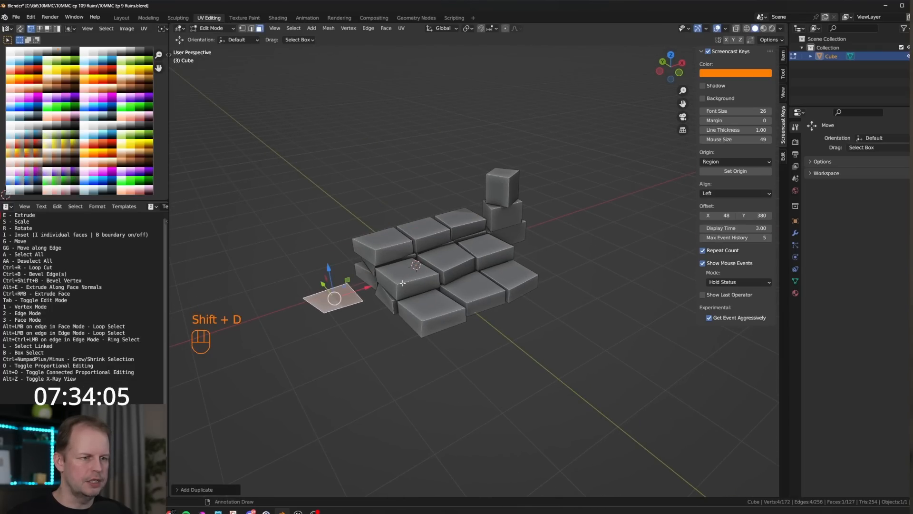
{"action": "middle_click_drag", "start_coordinate": [403, 283], "coordinate": [436, 253]}
{"action": "key", "text": "g"}
{"action": "left_click", "coordinate": [421, 250]}
{"action": "key", "text": "e"}
{"action": "left_click", "coordinate": [422, 228]}
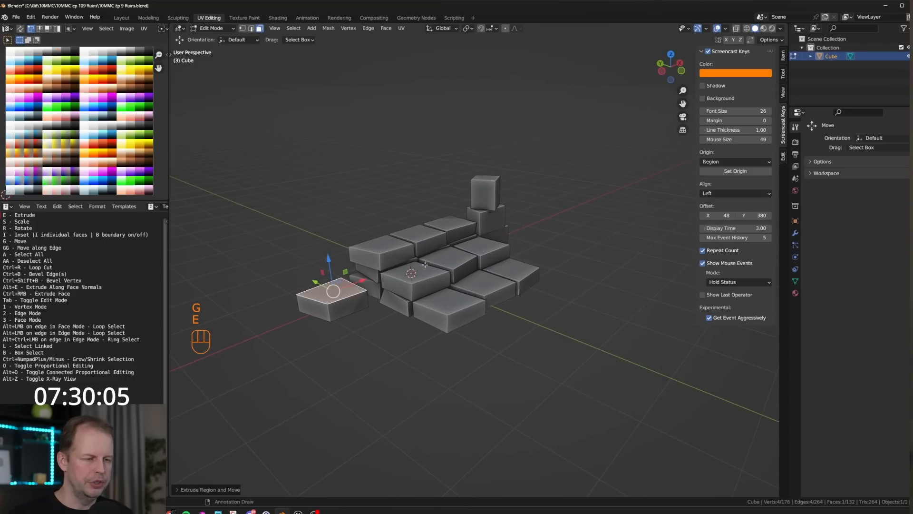
Build a second block on the new base by duplicating its top face in place, scaling it, rotating it around Z and extruding it upward
{"action": "key", "text": "shift+d"}
{"action": "left_click", "coordinate": [427, 251]}
{"action": "key", "text": "s"}
{"action": "key", "text": "r"}
{"action": "key", "text": "z"}
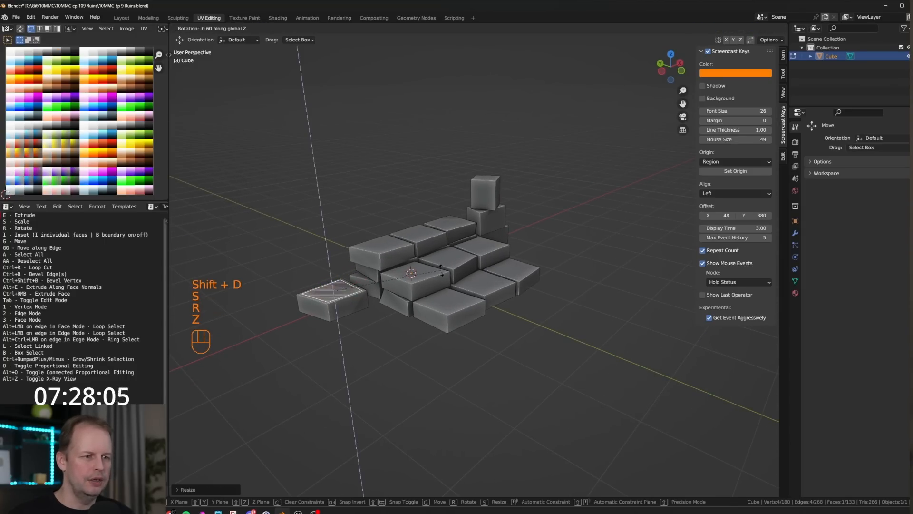
{"action": "left_click", "coordinate": [421, 301]}
{"action": "key", "text": "e"}
{"action": "left_click", "coordinate": [425, 285]}
Duplicate the second block's top face, rotate it around Z, raise it slightly and extrude it into a third block
{"action": "key", "text": "shift+d"}
{"action": "left_click", "coordinate": [434, 286]}
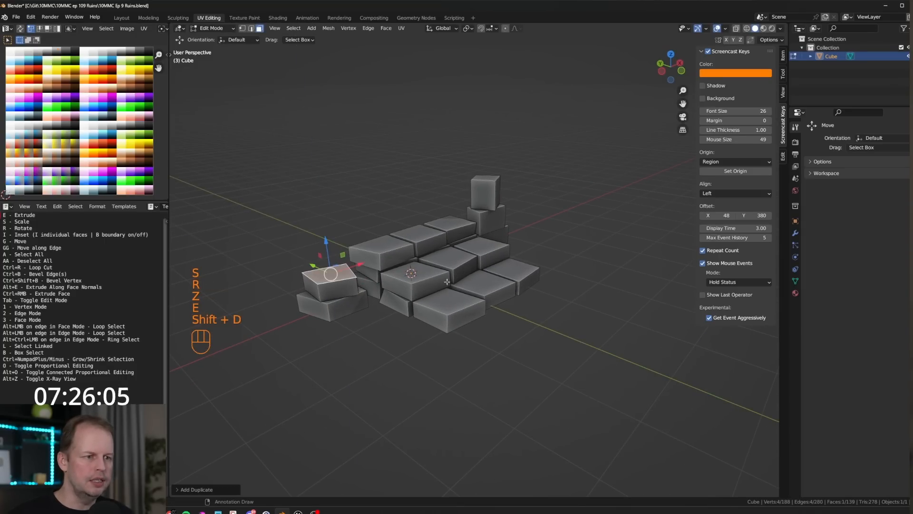
{"action": "key", "text": "r"}
{"action": "key", "text": "z"}
{"action": "left_click", "coordinate": [374, 254]}
{"action": "left_click_drag", "start_coordinate": [326, 243], "coordinate": [328, 241]}
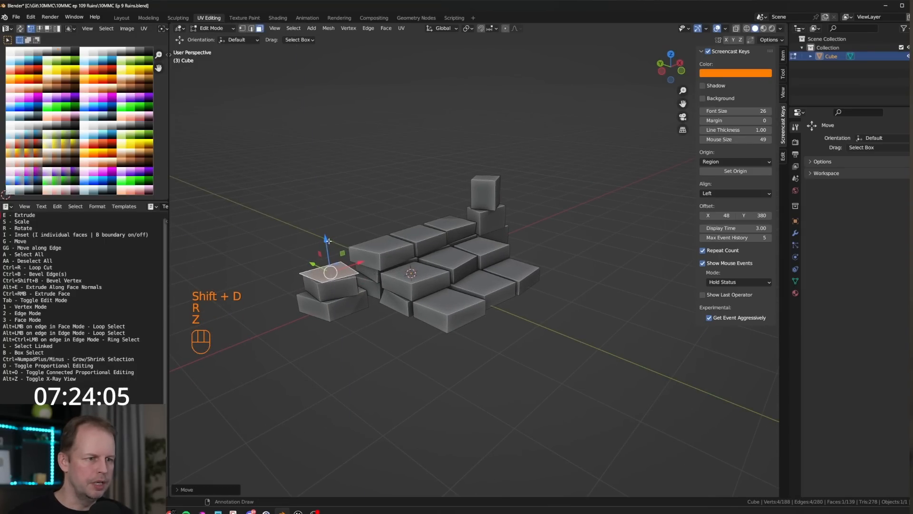
{"action": "key", "text": "e"}
{"action": "left_click", "coordinate": [365, 244]}
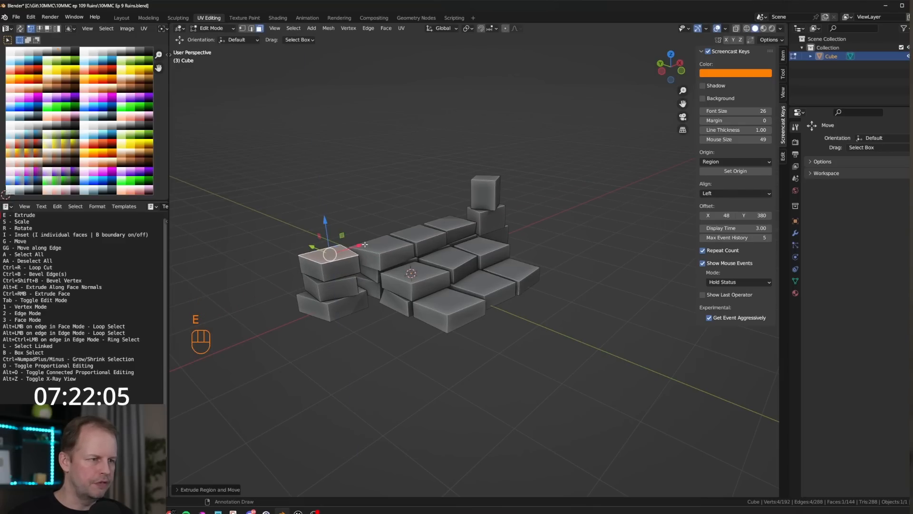
Duplicate the third block's top face in place, scale it down, rotate it around Z and extrude it into a tall fourth block
{"action": "key", "text": "shift+d"}
{"action": "right_click", "coordinate": [377, 257]}
{"action": "key", "text": "s"}
{"action": "left_click", "coordinate": [356, 257]}
{"action": "key", "text": "r"}
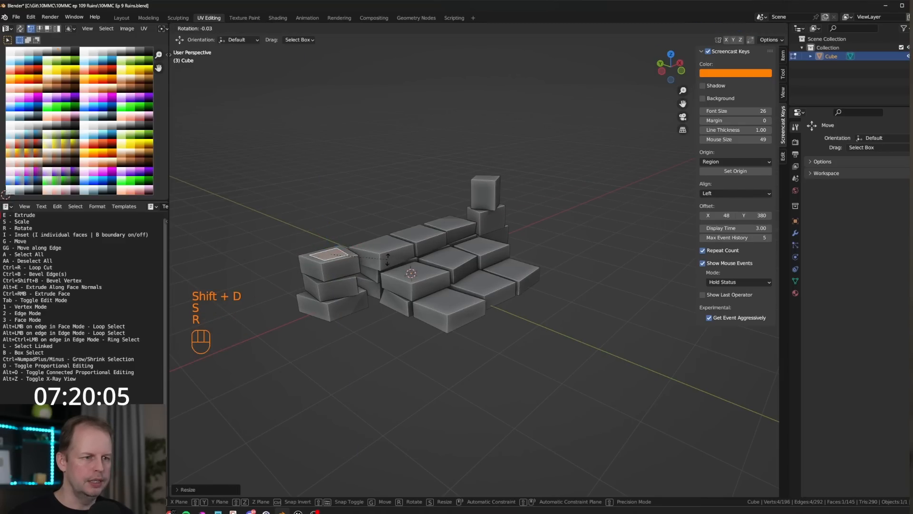
{"action": "key", "text": "z"}
{"action": "left_click", "coordinate": [353, 291]}
{"action": "key", "text": "e"}
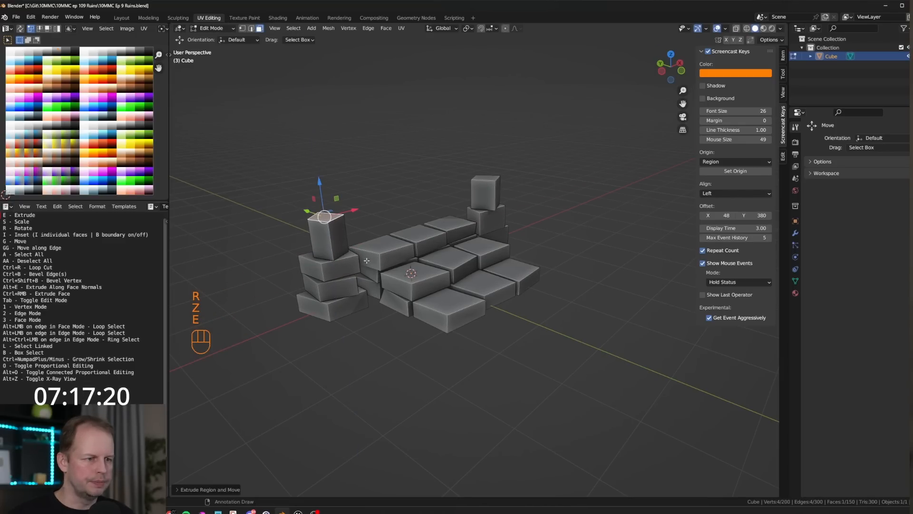
Select the whole bottom block of the four-block pillar and duplicate it in place
{"action": "middle_click_drag", "start_coordinate": [352, 281], "coordinate": [358, 285]}
{"action": "left_click", "coordinate": [360, 326]}
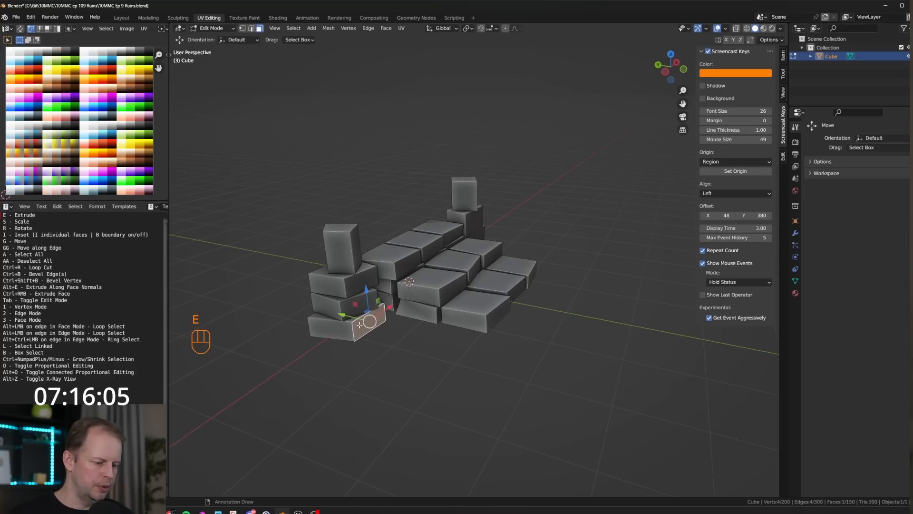
{"action": "key", "text": "l"}
{"action": "key", "text": "shift+d"}
{"action": "key", "text": "r"}
{"action": "left_click", "coordinate": [453, 321]}
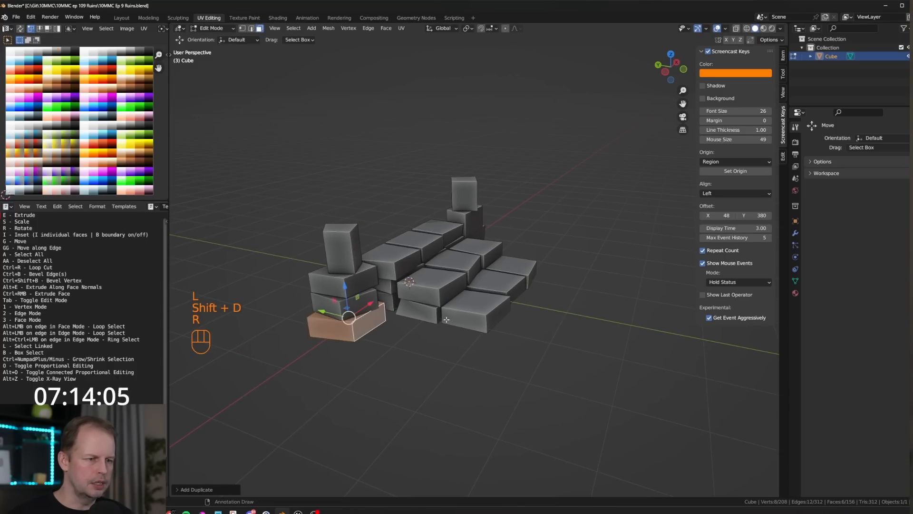
Scale the duplicated base block down and move it out to the pillar's outer side
{"action": "middle_click_drag", "start_coordinate": [447, 319], "coordinate": [399, 312]}
{"action": "key", "text": "s"}
{"action": "left_click", "coordinate": [396, 312]}
{"action": "key", "text": "r"}
{"action": "left_click", "coordinate": [348, 285]}
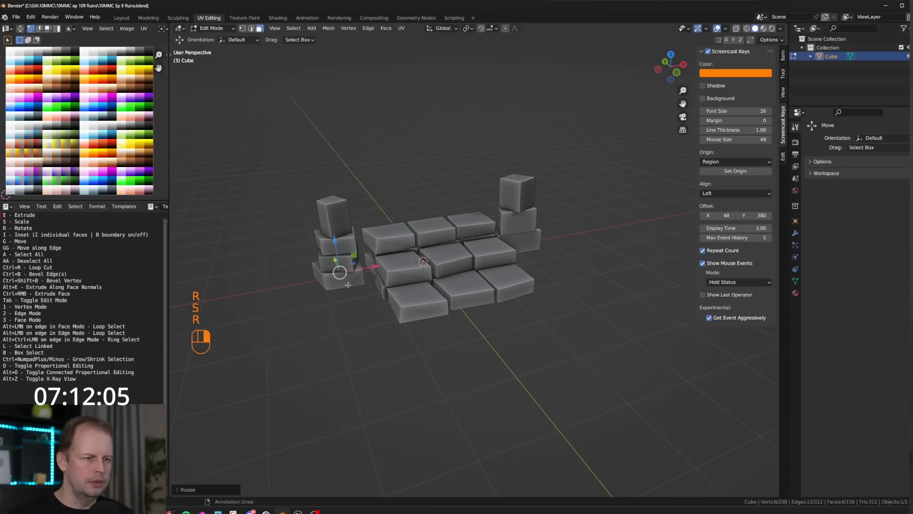
{"action": "key", "text": "g"}
{"action": "left_click", "coordinate": [353, 258]}
Rotate the small loose block around Z and X and reposition it close against the four-block pillar
{"action": "key", "text": "r"}
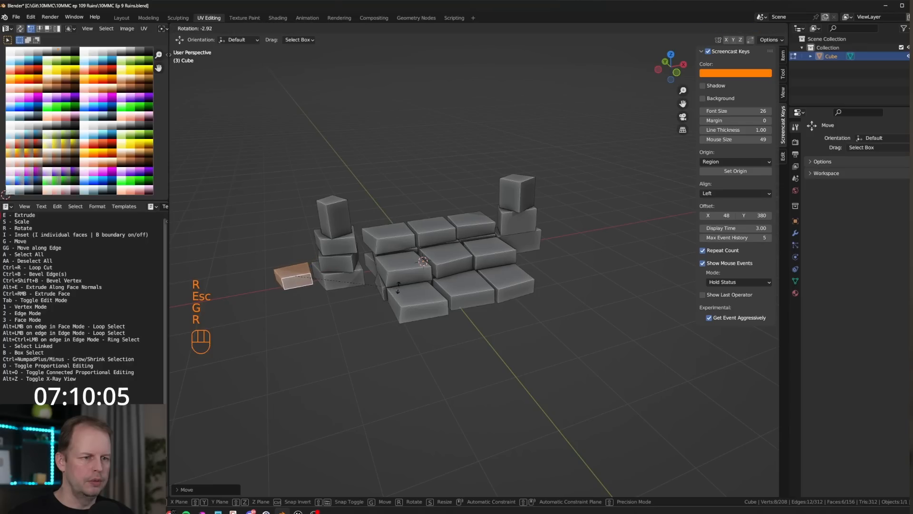
{"action": "key", "text": "z"}
{"action": "left_click", "coordinate": [412, 306]}
{"action": "middle_click_drag", "start_coordinate": [412, 307], "coordinate": [414, 280]}
{"action": "key", "text": "r"}
{"action": "key", "text": "z"}
{"action": "key", "text": "x"}
{"action": "key", "text": "r"}
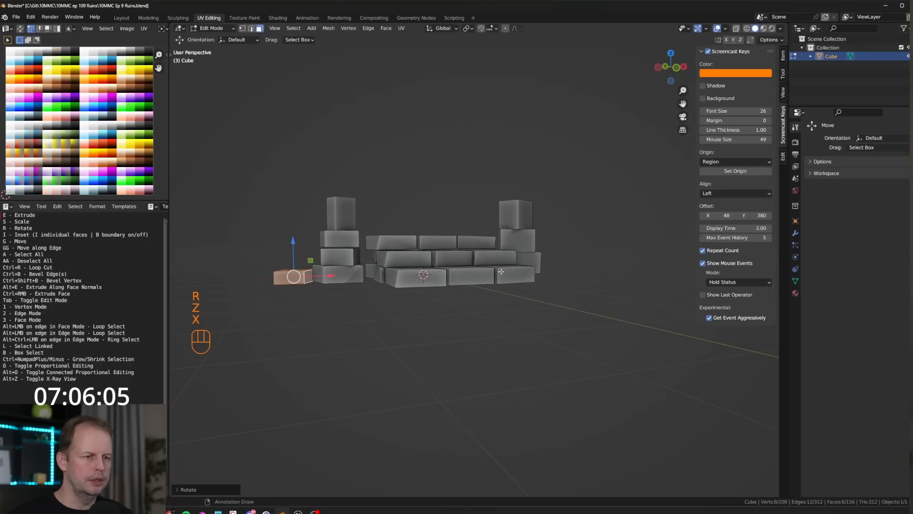
{"action": "key", "text": "g"}
{"action": "left_click", "coordinate": [391, 210]}
{"action": "middle_click_drag", "start_coordinate": [391, 210], "coordinate": [485, 286]}
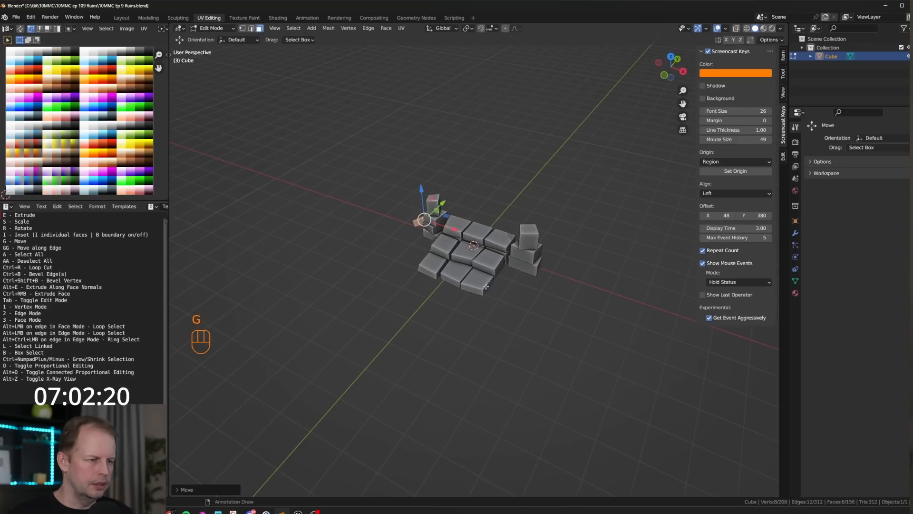
Duplicate a top face from the staircase's upper row, lower it beneath the ruins and scale it up into a large ground plane
{"action": "key", "text": "3"}
{"action": "left_click", "coordinate": [482, 231]}
{"action": "middle_click_drag", "start_coordinate": [483, 231], "coordinate": [440, 214]}
{"action": "key", "text": "shift+d"}
{"action": "right_click", "coordinate": [471, 214]}
{"action": "left_click_drag", "start_coordinate": [498, 210], "coordinate": [461, 236]}
{"action": "key", "text": "KP_1"}
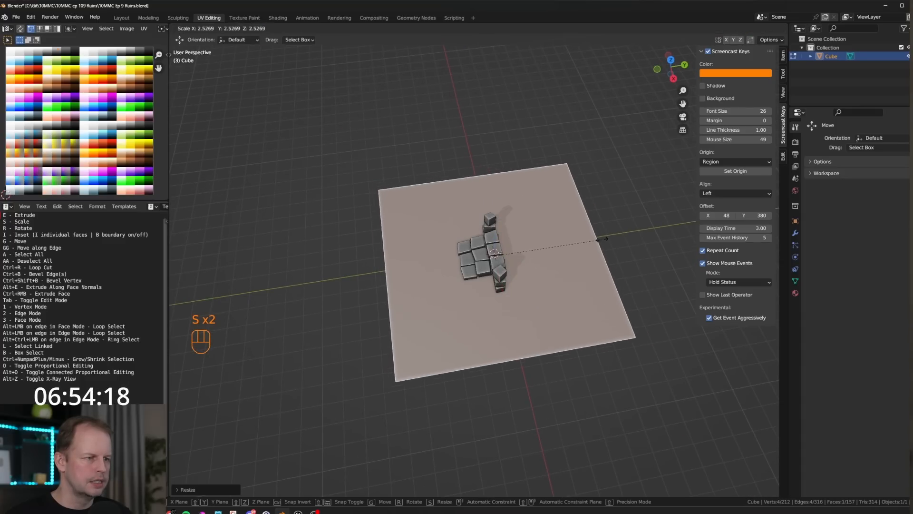
{"action": "left_click", "coordinate": [613, 238]}
Separate the ground plane into its own object and return to Object Mode with it selected
{"action": "middle_click_drag", "start_coordinate": [523, 293], "coordinate": [566, 276]}
{"action": "key", "text": "p"}
{"action": "left_click", "coordinate": [495, 300]}
{"action": "key", "text": "Tab"}
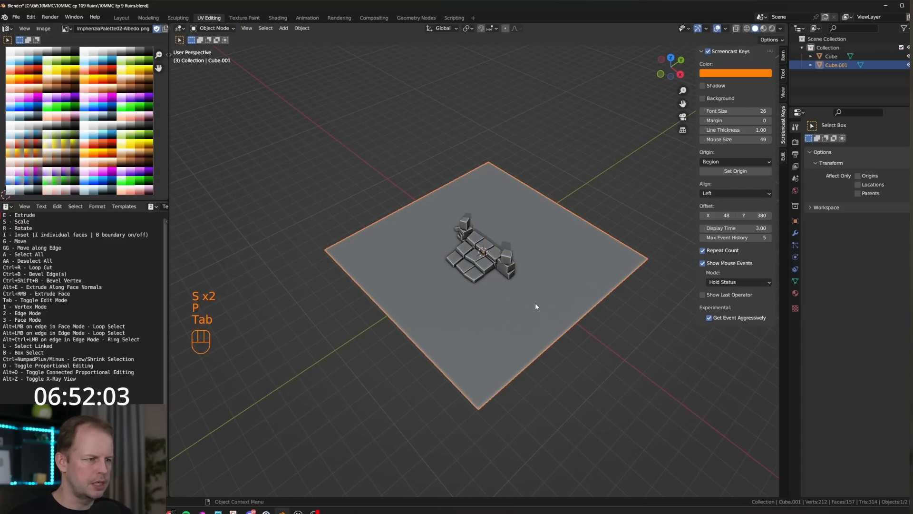
Add a level 3 Subdivision modifier to the ground plane to round it into a disc, and apply it
{"action": "key", "text": "ctrl+3"}
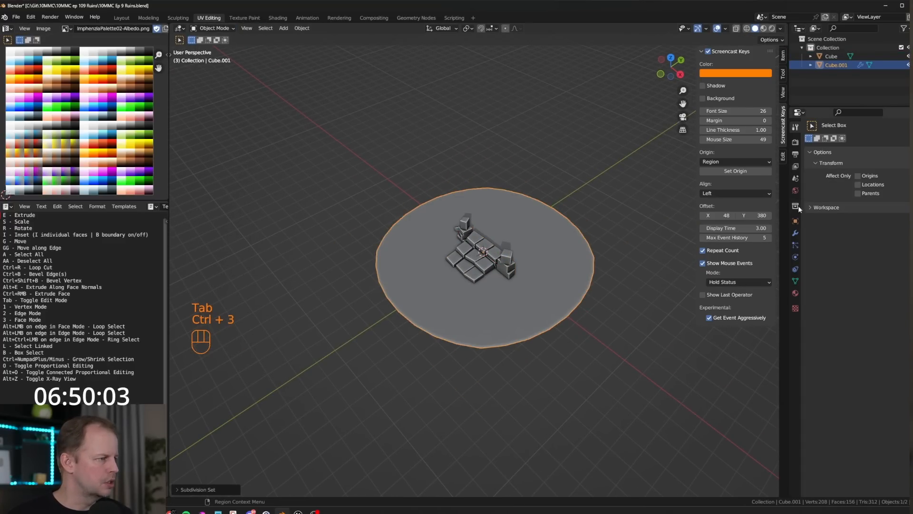
{"action": "left_click", "coordinate": [796, 233]}
{"action": "key", "text": "ctrl+a"}
{"action": "key", "text": "Tab"}
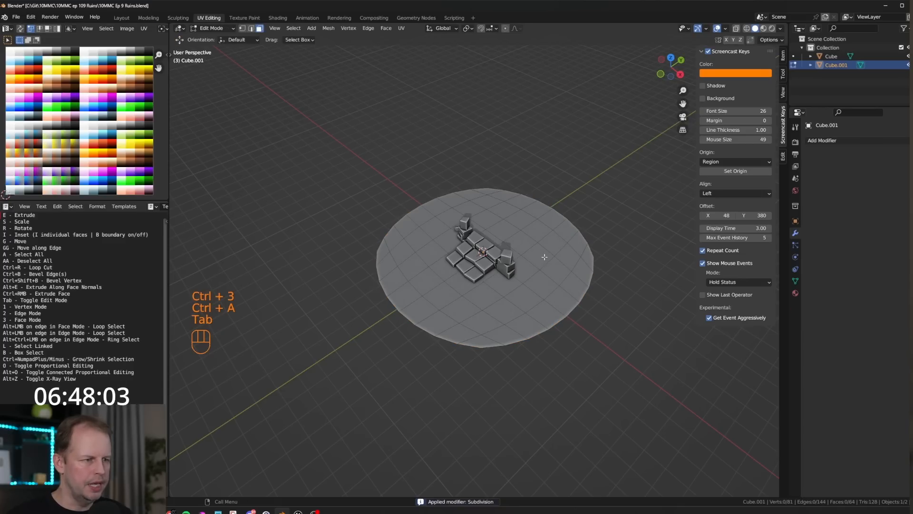
Add a level 2 Subdivision modifier to the ground disc and apply it for a denser mesh
{"action": "key", "text": "Tab"}
{"action": "key", "text": "ctrl+2"}
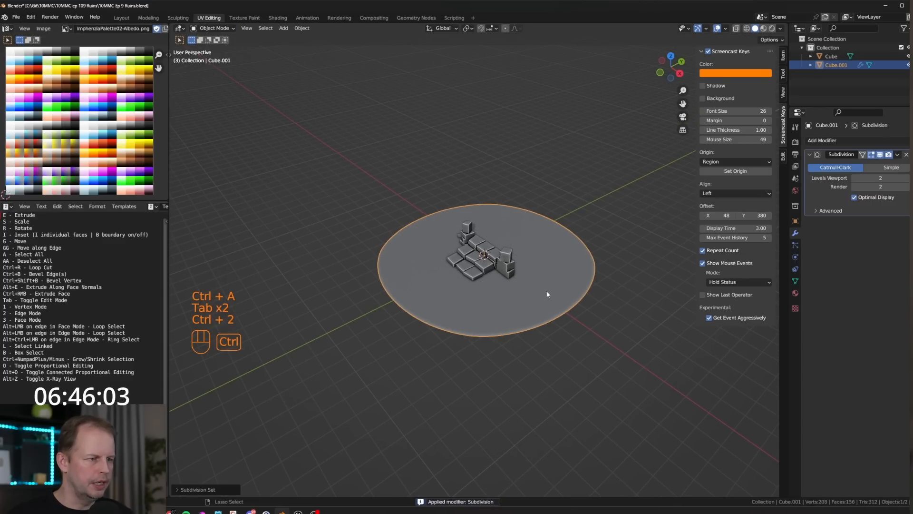
{"action": "key", "text": "ctrl+a"}
{"action": "key", "text": "Tab"}
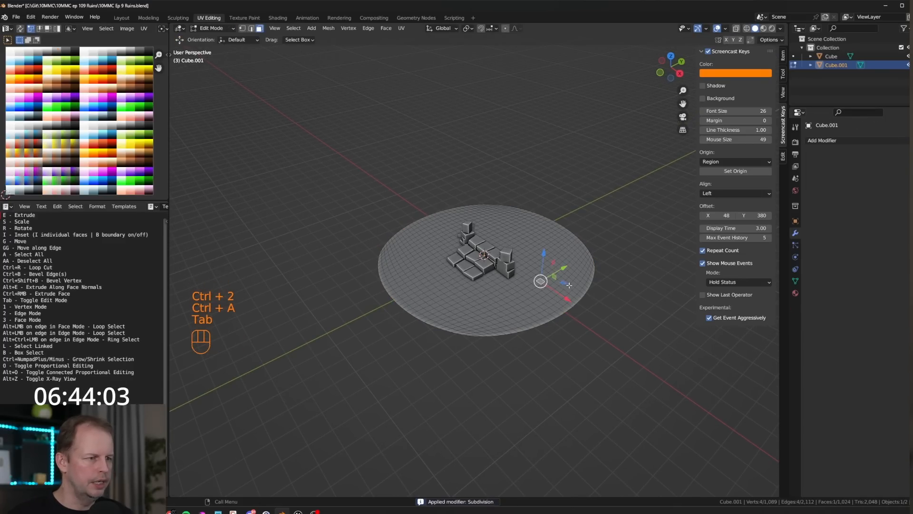
Select the entire ground mesh and move its UVs onto a dark brown swatch of the palette texture
{"action": "key", "text": "Tab"}
{"action": "key", "text": "Tab"}
{"action": "key", "text": "l"}
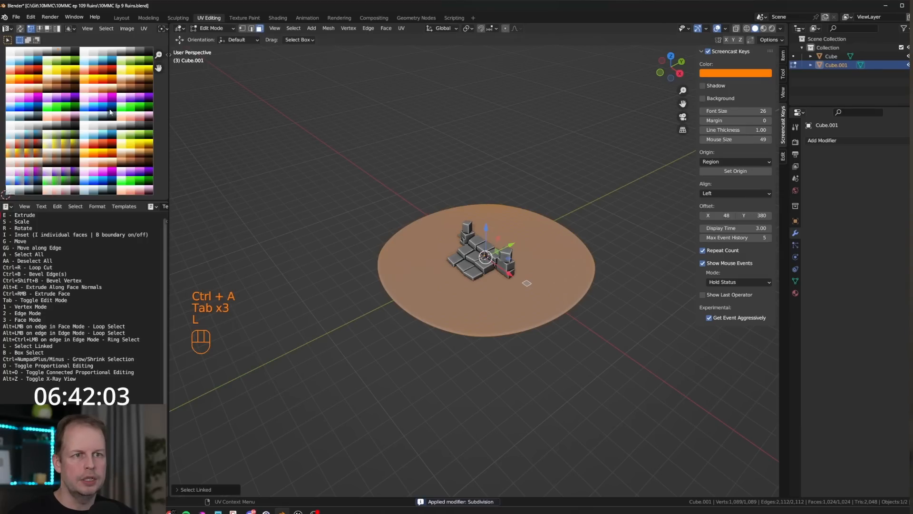
{"action": "key", "text": "g"}
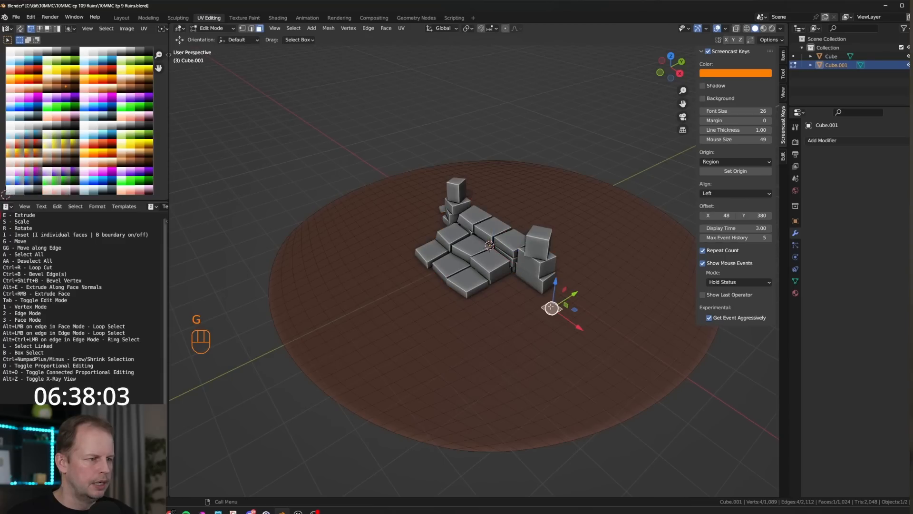
Subdivide the brown ground disc by another 2 levels, apply the modifier and enter Edit Mode
{"action": "key", "text": "Tab"}
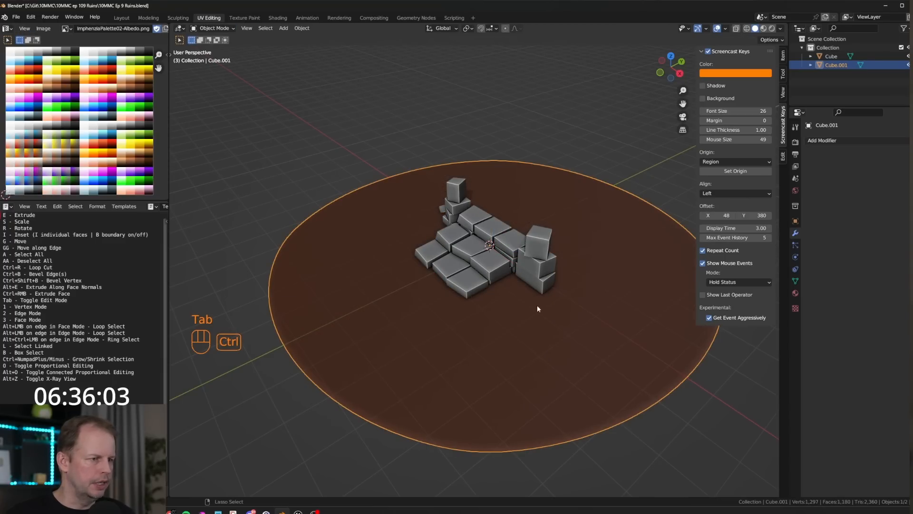
{"action": "key", "text": "ctrl+2"}
{"action": "key", "text": "ctrl+a"}
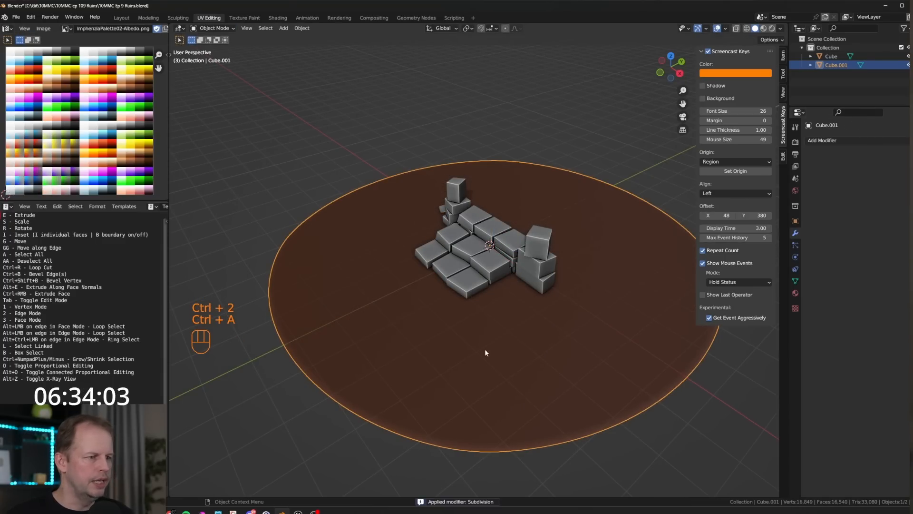
{"action": "key", "text": "Tab"}
{"action": "scroll", "coordinate": [543, 333], "scroll_direction": "up", "scroll_amount": 3}
{"action": "scroll", "coordinate": [544, 333], "scroll_direction": "down", "scroll_amount": 4}
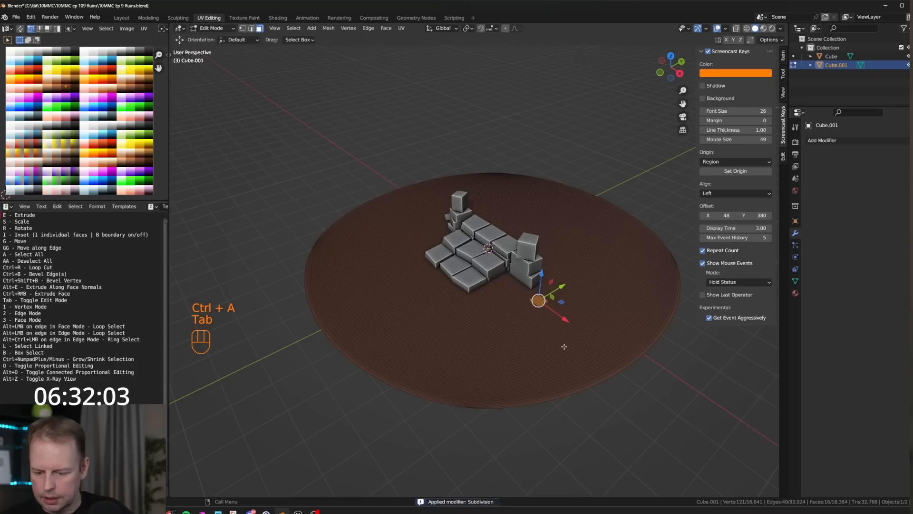
Circle-select small vertex patches scattered over the ground around the ruins from the top view in vertex mode
{"action": "key", "text": "KP_7"}
{"action": "key", "text": "1"}
{"action": "left_click", "coordinate": [559, 295]}
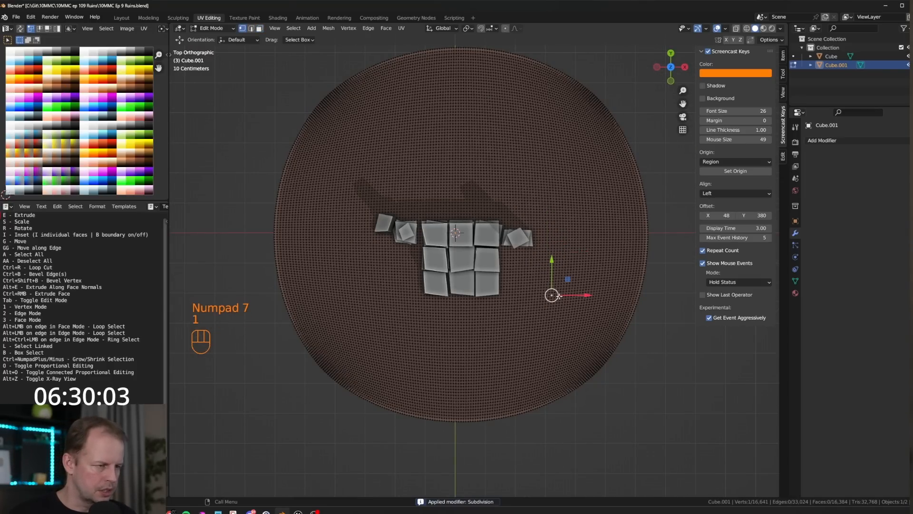
{"action": "key", "text": "c"}
{"action": "left_click", "coordinate": [561, 180]}
{"action": "left_click", "coordinate": [469, 141]}
{"action": "left_click", "coordinate": [374, 166]}
{"action": "left_click", "coordinate": [366, 274]}
{"action": "left_click", "coordinate": [434, 360]}
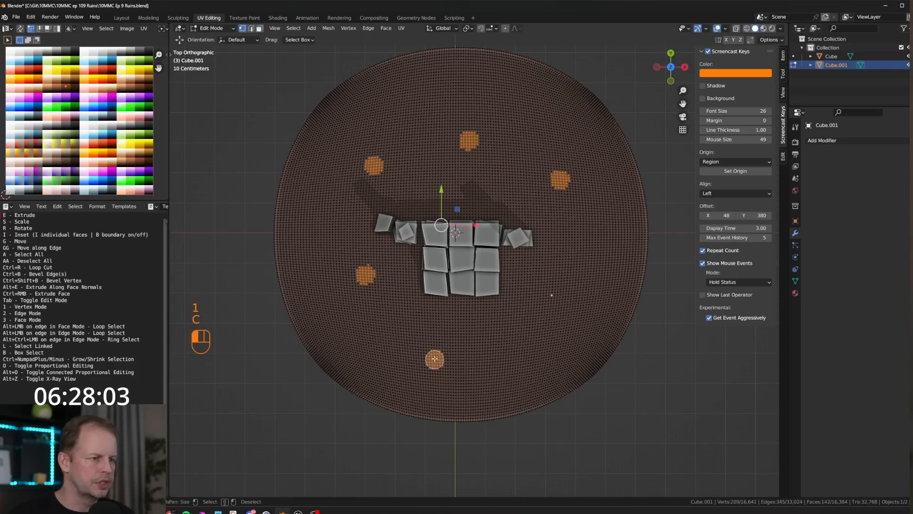
{"action": "left_click", "coordinate": [627, 311]}
{"action": "key", "text": "ctrl+z"}
{"action": "left_click", "coordinate": [509, 191]}
{"action": "left_click", "coordinate": [590, 287]}
{"action": "left_click", "coordinate": [428, 324]}
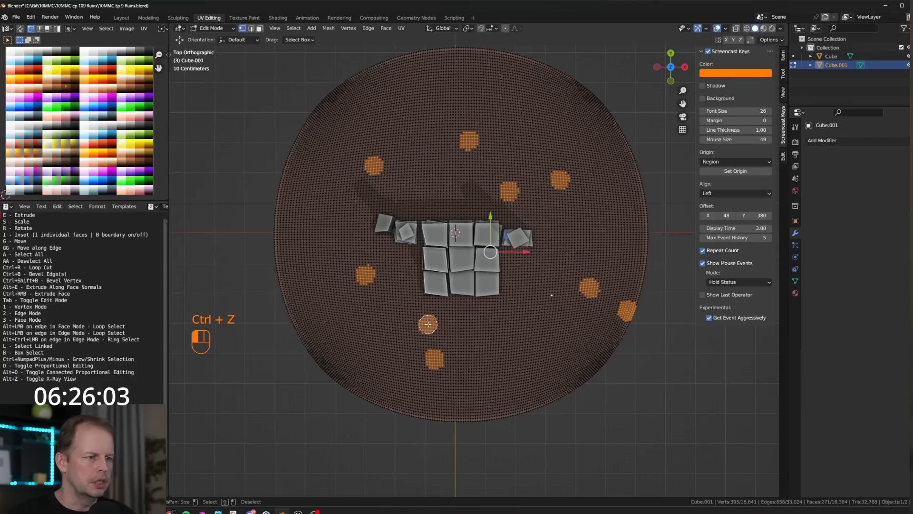
{"action": "left_click", "coordinate": [347, 338]}
{"action": "left_click", "coordinate": [339, 216]}
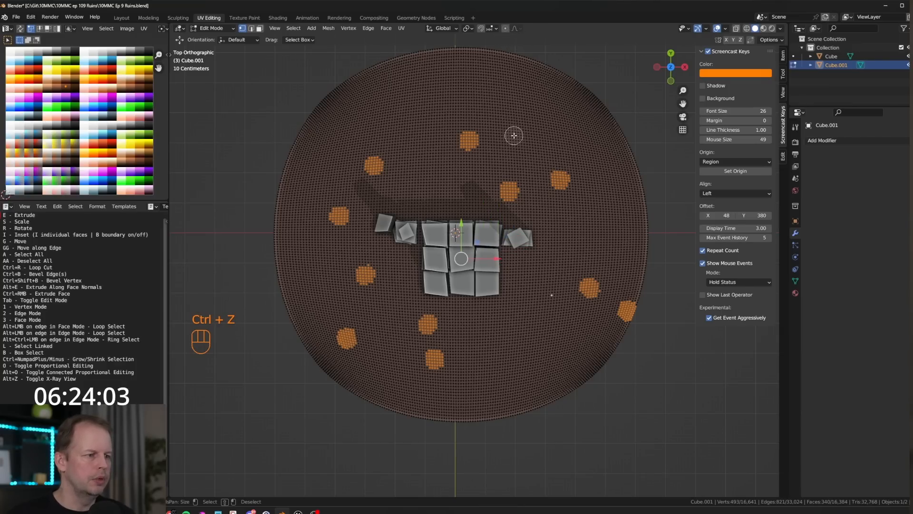
{"action": "key", "text": "Return"}
Turn on proportional editing and raise the selected ground patches about 0.34 m along Z to form mounds
{"action": "left_click", "coordinate": [505, 28]}
{"action": "middle_click_drag", "start_coordinate": [561, 142], "coordinate": [535, 185]}
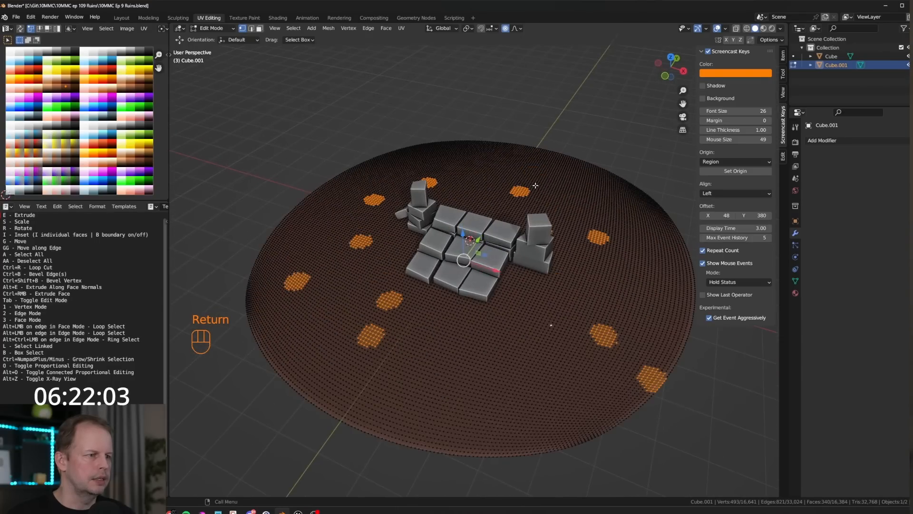
{"action": "middle_click_drag", "start_coordinate": [513, 91], "coordinate": [519, 110]}
{"action": "key", "text": "g"}
{"action": "key", "text": "z"}
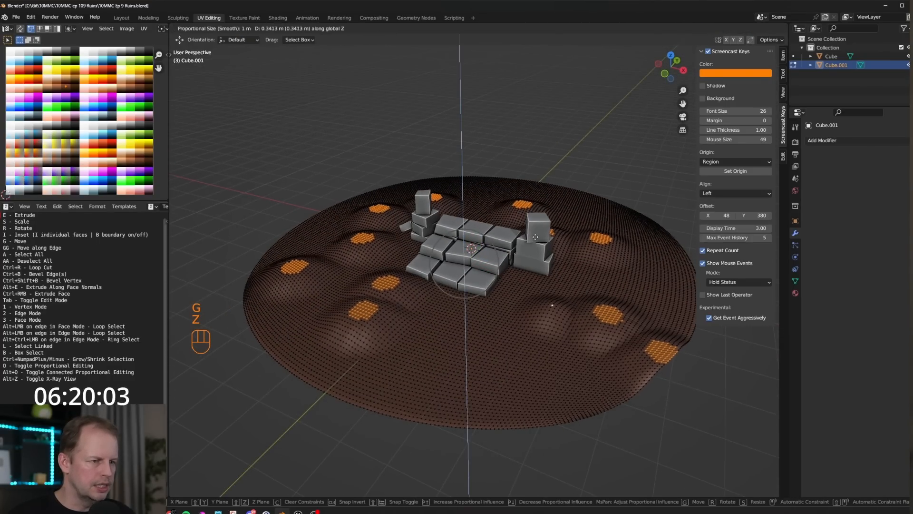
{"action": "left_click", "coordinate": [536, 240]}
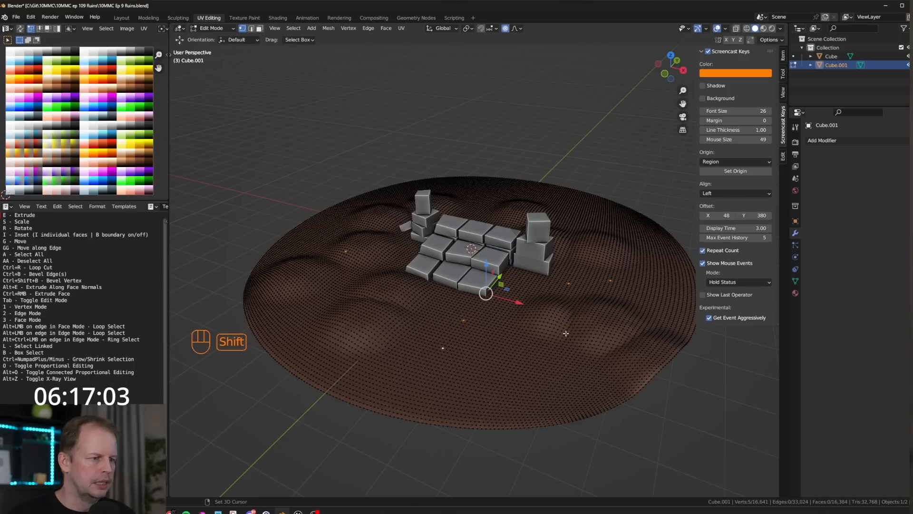
Circle-select five more vertex patches in front of and beside the stairs and raise them along Z into extra mounds
{"action": "left_click", "coordinate": [584, 324], "text": "shift"}
{"action": "key", "text": "c"}
{"action": "left_click", "coordinate": [614, 312]}
{"action": "left_click", "coordinate": [397, 322]}
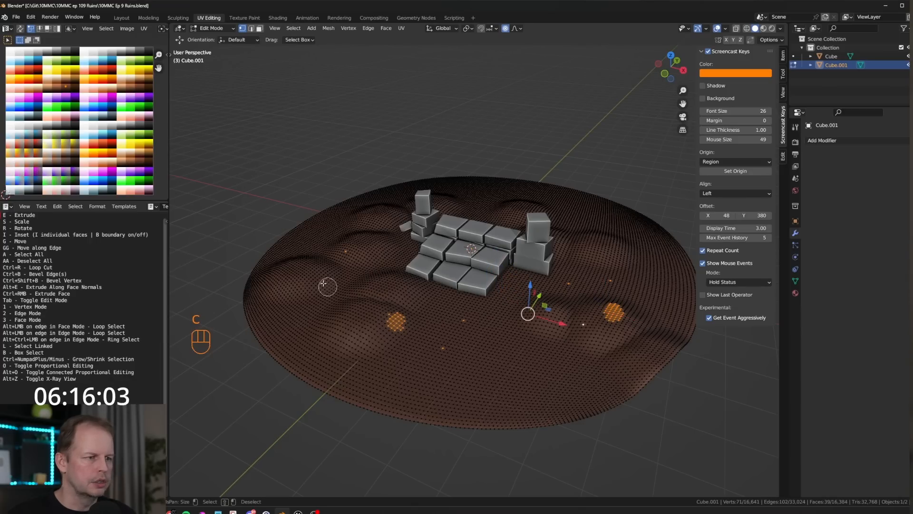
{"action": "left_click", "coordinate": [324, 280]}
{"action": "left_click", "coordinate": [540, 314]}
{"action": "left_click", "coordinate": [474, 375]}
{"action": "key", "text": "Return"}
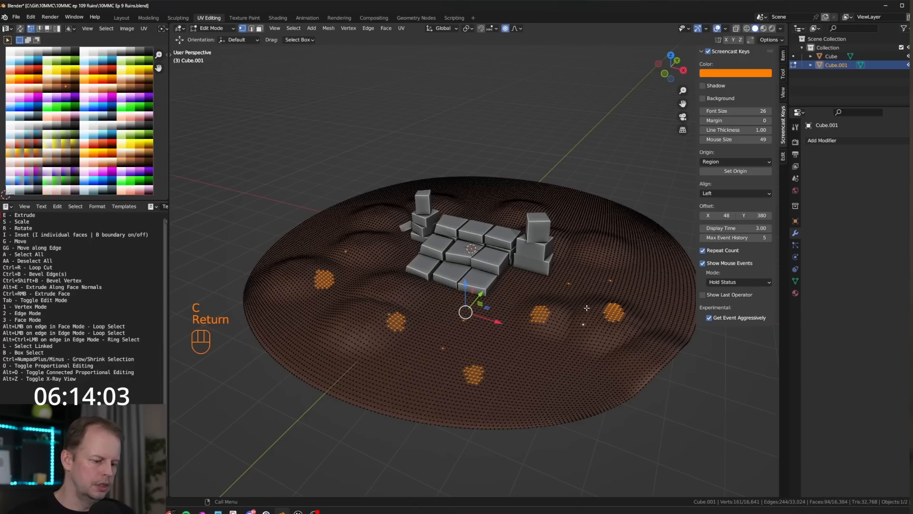
{"action": "key", "text": "g"}
{"action": "key", "text": "z"}
{"action": "left_click", "coordinate": [614, 287]}
{"action": "left_click", "coordinate": [652, 234]}
{"action": "left_click", "coordinate": [605, 223]}
{"action": "key", "text": "g"}
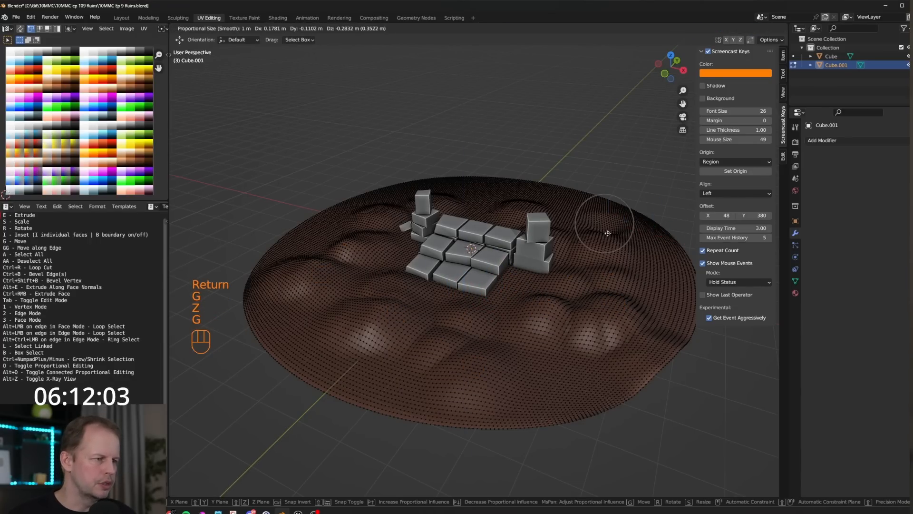
{"action": "key", "text": "Escape"}
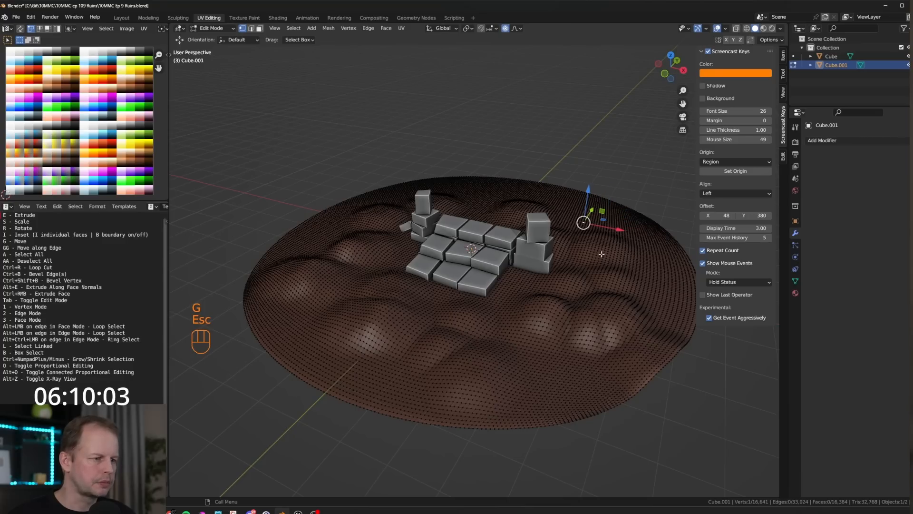
{"action": "key", "text": "a"}
{"action": "key", "text": "c"}
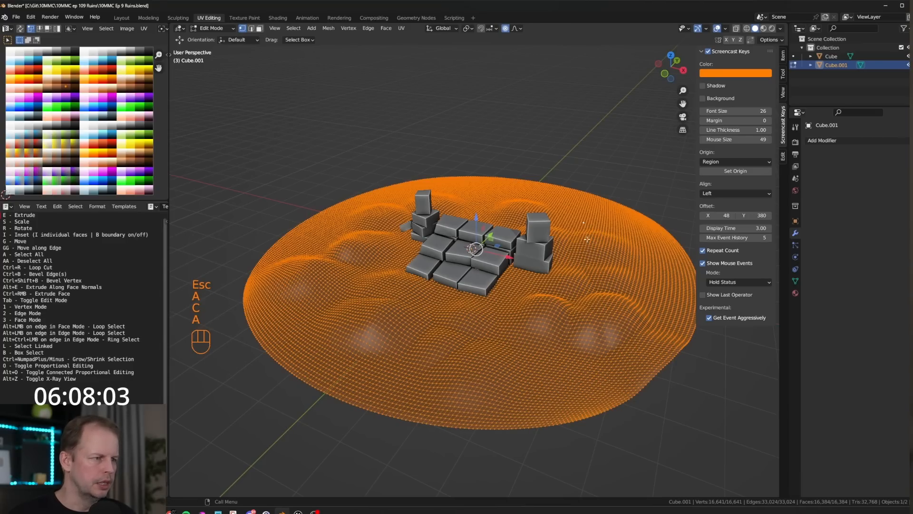
Select single vertices scattered between the mounds and shift them slightly with proportional editing to vary the ground
{"action": "left_click", "coordinate": [586, 231]}
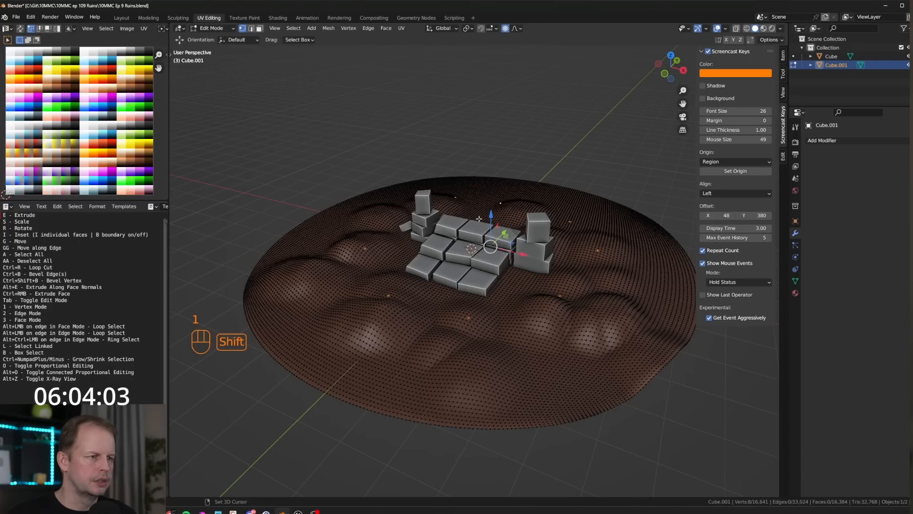
{"action": "key", "text": "g"}
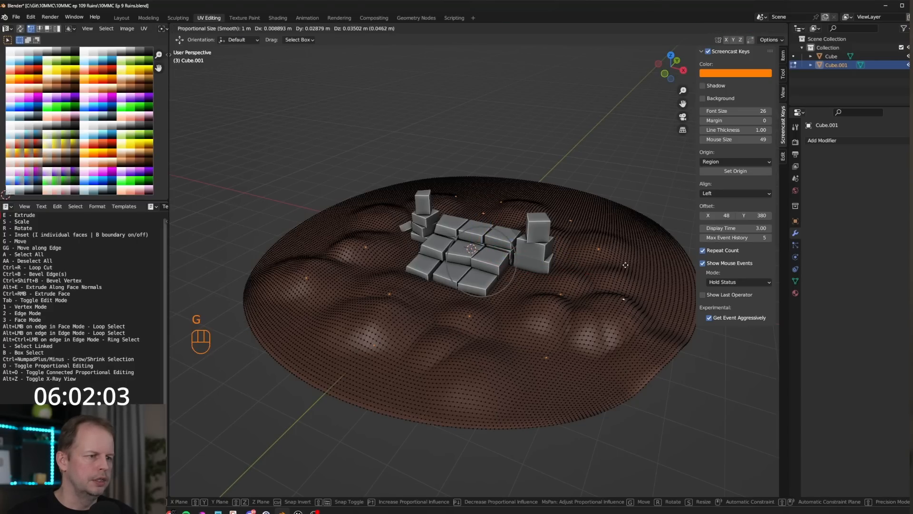
{"action": "key", "text": "g"}
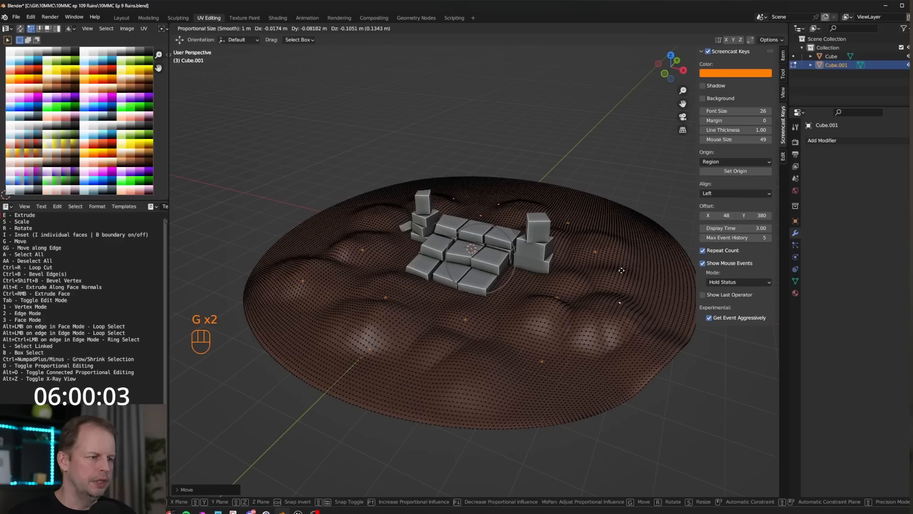
{"action": "key", "text": "g"}
{"action": "key", "text": "g"}
{"action": "key", "text": "g"}
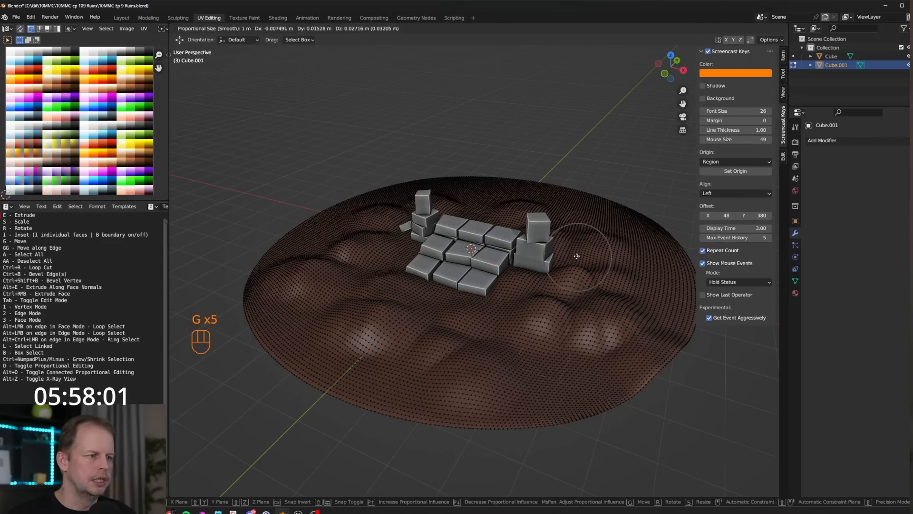
Nudge individual ground vertices on the opposite side of the staircase with proportional editing, out toward the disc's rim
{"action": "key", "text": "g"}
{"action": "left_click", "coordinate": [376, 296]}
{"action": "left_click", "coordinate": [376, 297]}
{"action": "key", "text": "g"}
{"action": "left_click", "coordinate": [377, 292]}
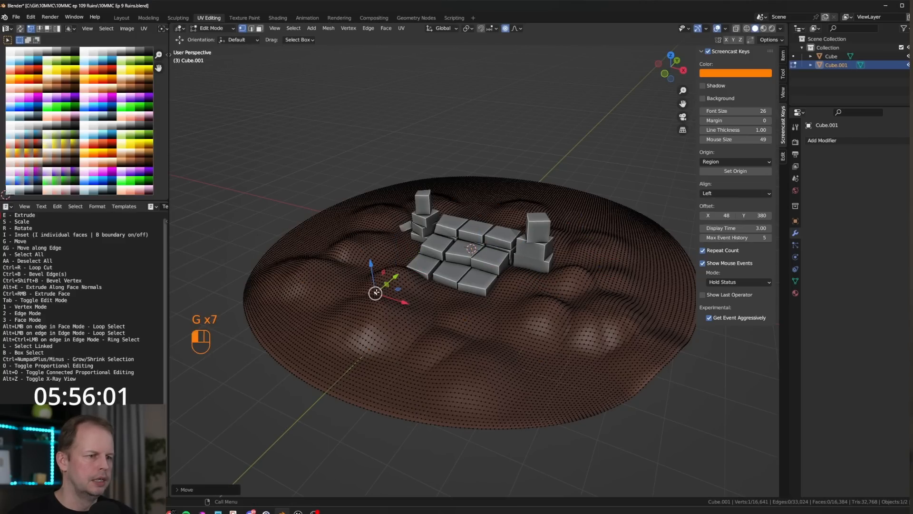
{"action": "left_click", "coordinate": [327, 286]}
{"action": "key", "text": "g"}
{"action": "left_click", "coordinate": [329, 275]}
{"action": "left_click", "coordinate": [325, 302]}
{"action": "left_click", "coordinate": [295, 330]}
{"action": "key", "text": "g"}
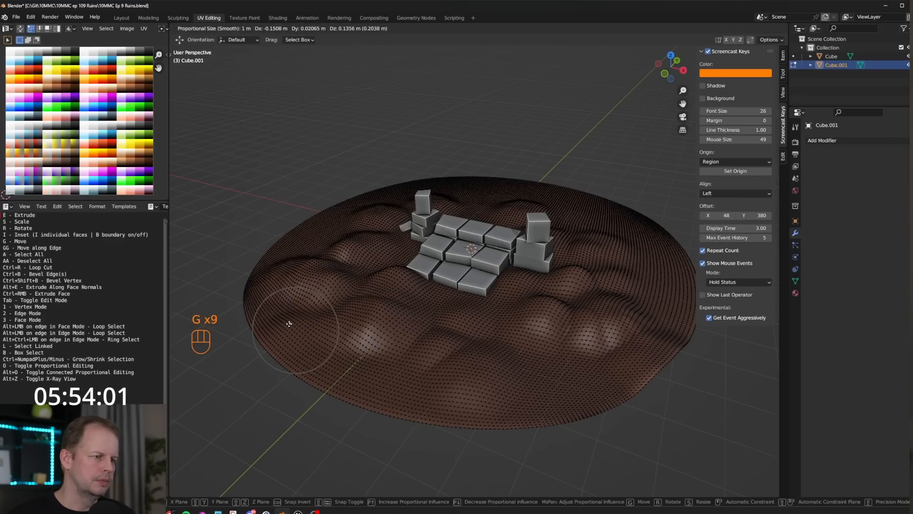
{"action": "left_click", "coordinate": [290, 320]}
Return the ground to Object Mode and add a Decimate modifier with a collapse ratio of 0.0723
{"action": "middle_click_drag", "start_coordinate": [547, 296], "coordinate": [520, 300]}
{"action": "key", "text": "Tab"}
{"action": "key", "text": "Tab"}
{"action": "scroll", "coordinate": [556, 334], "scroll_direction": "up", "scroll_amount": 2}
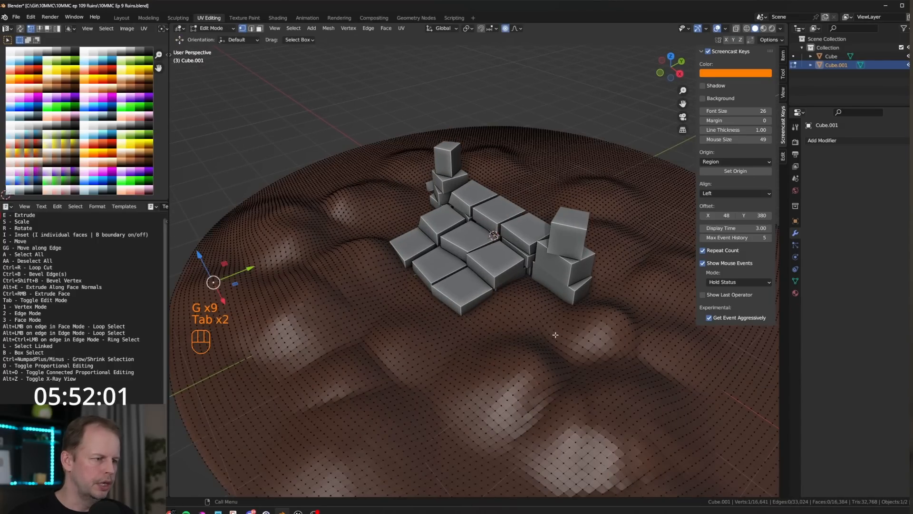
{"action": "key", "text": "Tab"}
{"action": "key", "text": "Tab"}
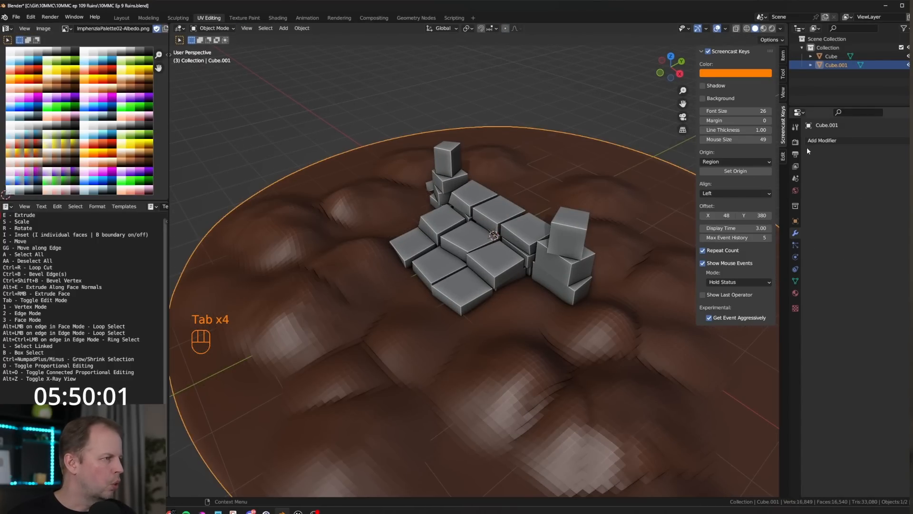
{"action": "left_click", "coordinate": [844, 141]}
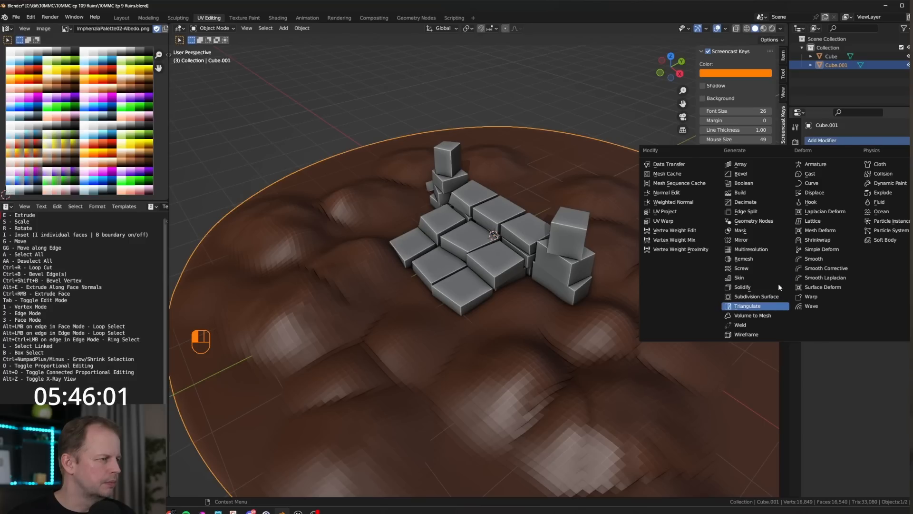
{"action": "left_click", "coordinate": [760, 201]}
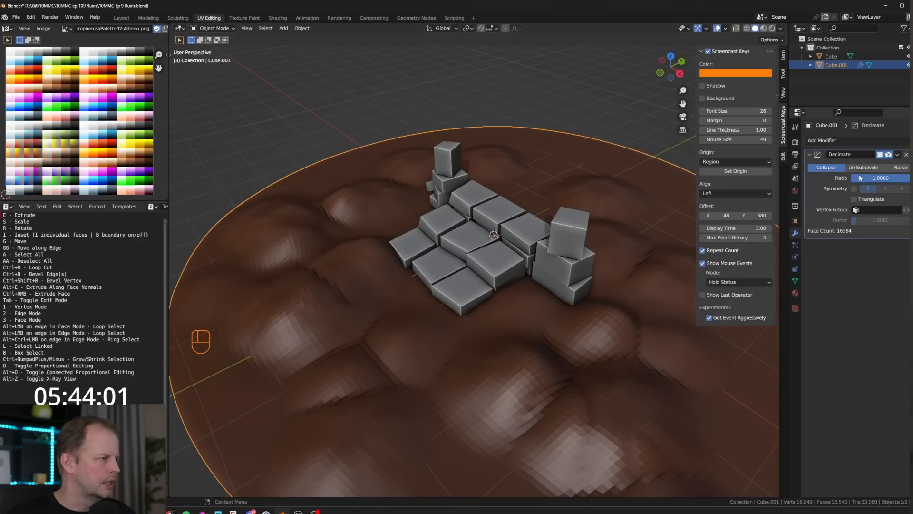
{"action": "left_click_drag", "start_coordinate": [894, 178], "coordinate": [856, 178]}
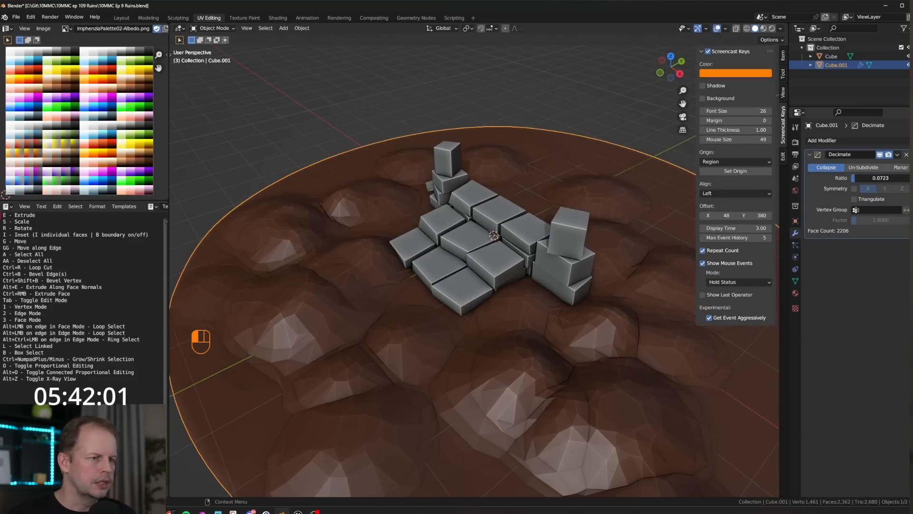
Apply the Decimate modifier to the ground and check the reduced mesh in Edit Mode
{"action": "key", "text": "Tab"}
{"action": "key", "text": "Tab"}
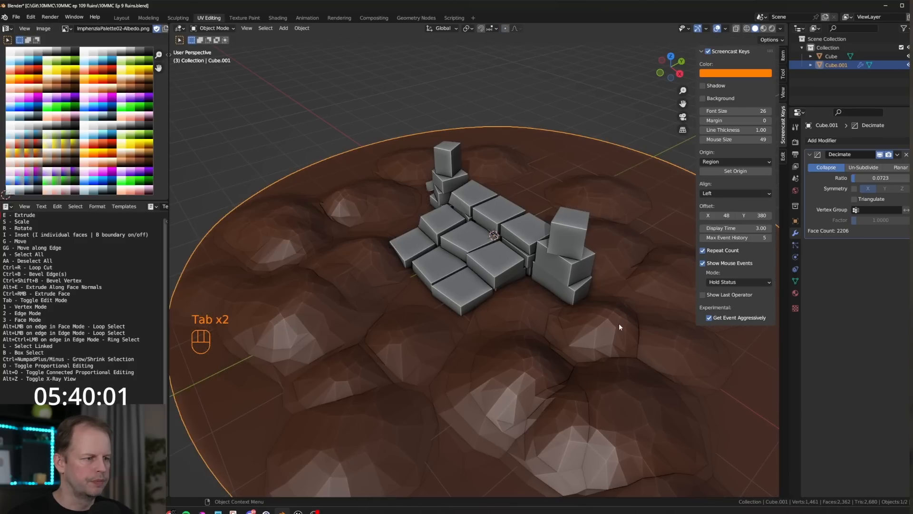
{"action": "key", "text": "ctrl+a"}
{"action": "key", "text": "Tab"}
{"action": "middle_click_drag", "start_coordinate": [666, 304], "coordinate": [601, 307]}
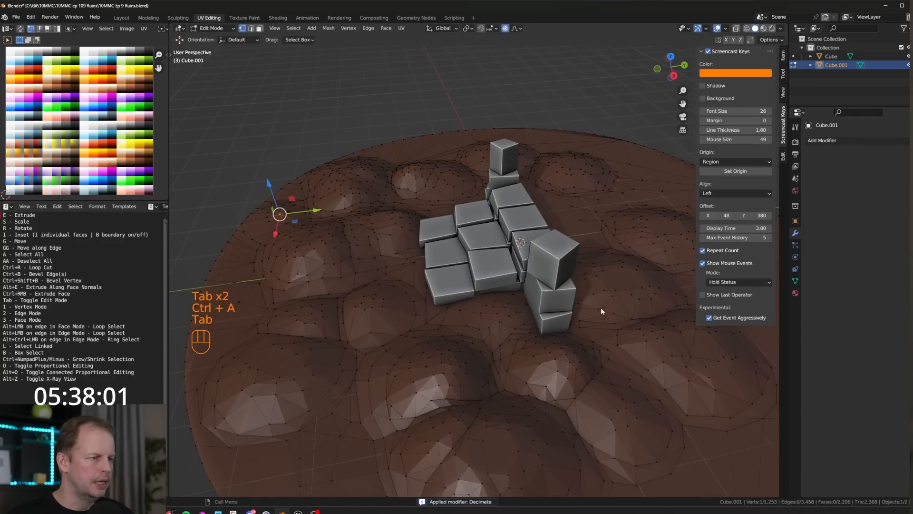
In the stone mesh, duplicate the middle block of the highest stair row and place the copy behind the staircase
{"action": "key", "text": "Tab"}
{"action": "left_click", "coordinate": [534, 228]}
{"action": "key", "text": "Tab"}
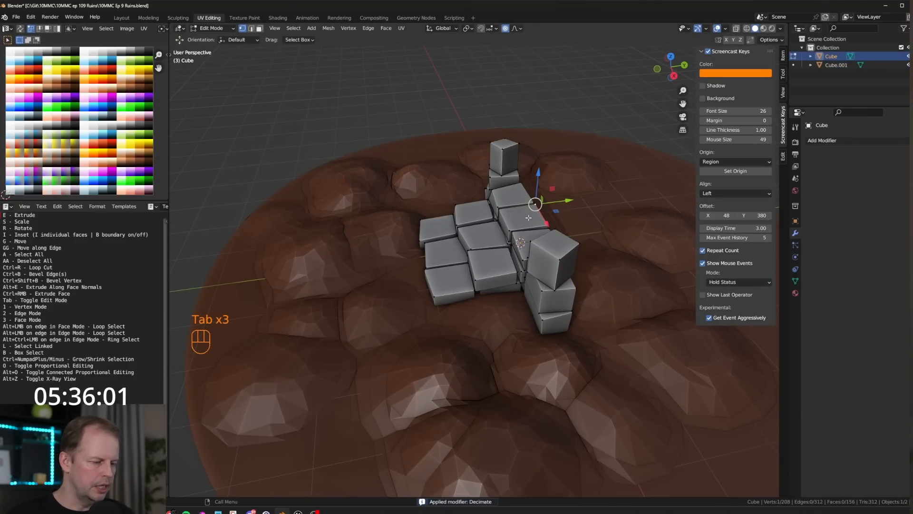
{"action": "key", "text": "l"}
{"action": "key", "text": "KP_1"}
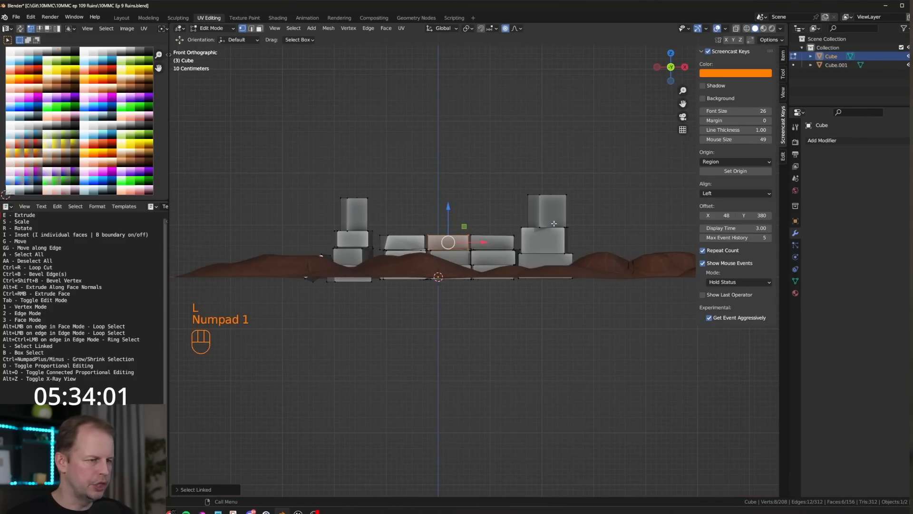
{"action": "key", "text": "KP_3"}
{"action": "key", "text": "shift+d"}
{"action": "left_click", "coordinate": [619, 248]}
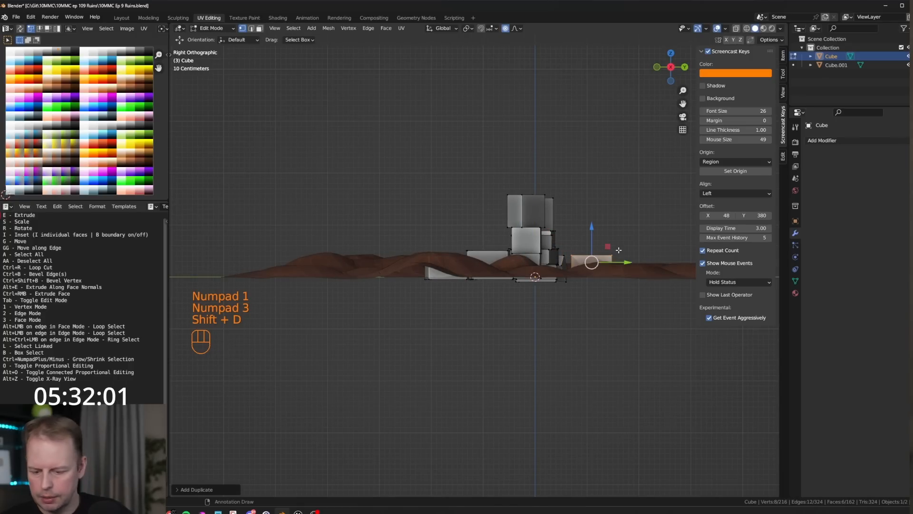
{"action": "middle_click_drag", "start_coordinate": [566, 221], "coordinate": [599, 253]}
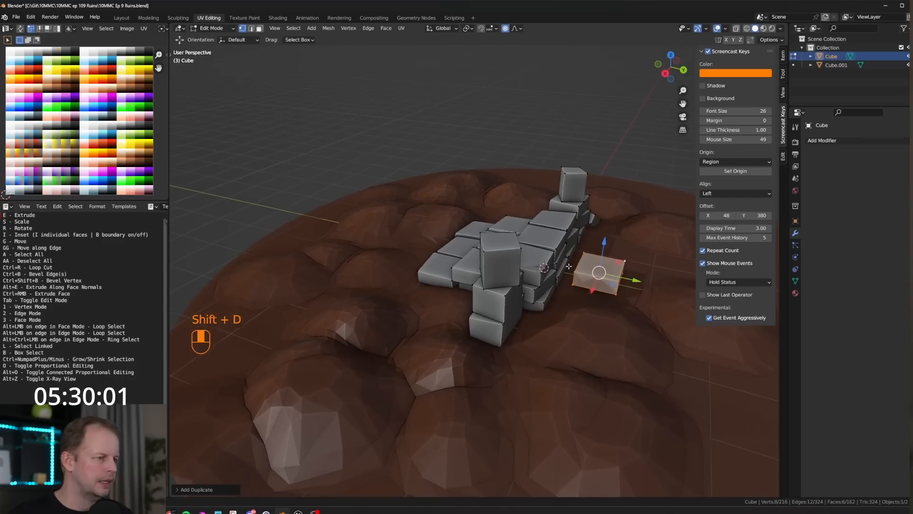
Thicken the copied block along Z, then enlarge it with proportional editing off into a big slab behind the stairs
{"action": "key", "text": "s"}
{"action": "key", "text": "z"}
{"action": "left_click", "coordinate": [603, 253]}
{"action": "key", "text": "o"}
{"action": "key", "text": "s"}
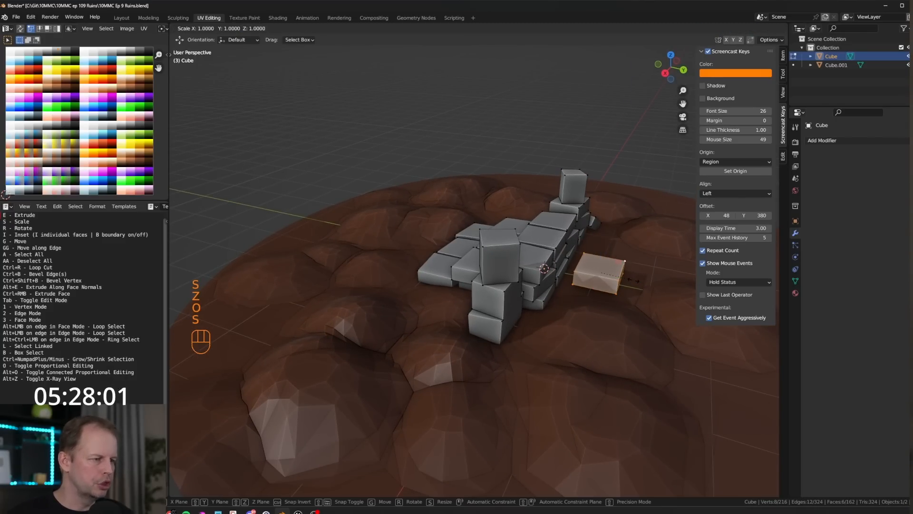
{"action": "left_click", "coordinate": [669, 265]}
{"action": "left_click_drag", "start_coordinate": [638, 277], "coordinate": [650, 279]}
{"action": "middle_click_drag", "start_coordinate": [672, 315], "coordinate": [632, 319]}
Add a centered loop cut through the slab and pull its rear middle edge outward into a point
{"action": "key", "text": "ctrl+r"}
{"action": "left_click", "coordinate": [623, 353]}
{"action": "right_click", "coordinate": [623, 354]}
{"action": "key", "text": "2"}
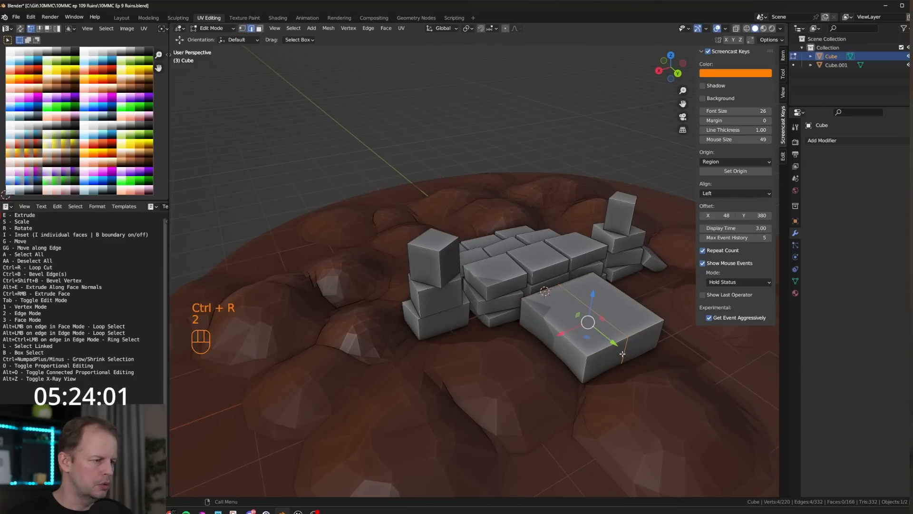
{"action": "left_click_drag", "start_coordinate": [646, 370], "coordinate": [672, 391]}
Add a second loop cut crosswise through the slab and pull a middle side edge outward to make it angular
{"action": "key", "text": "ctrl+r"}
{"action": "left_click", "coordinate": [576, 346]}
{"action": "right_click", "coordinate": [577, 346]}
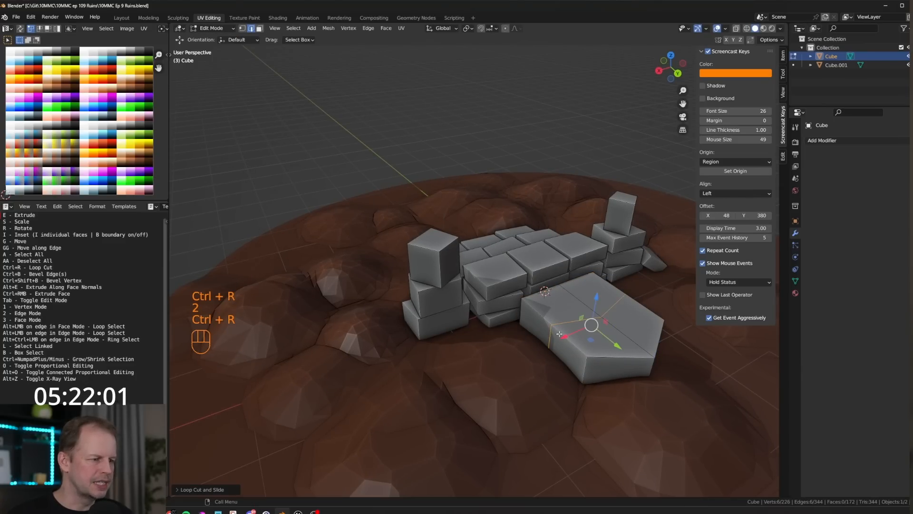
{"action": "key", "text": "2"}
{"action": "left_click", "coordinate": [550, 340]}
{"action": "key", "text": "ctrl+z"}
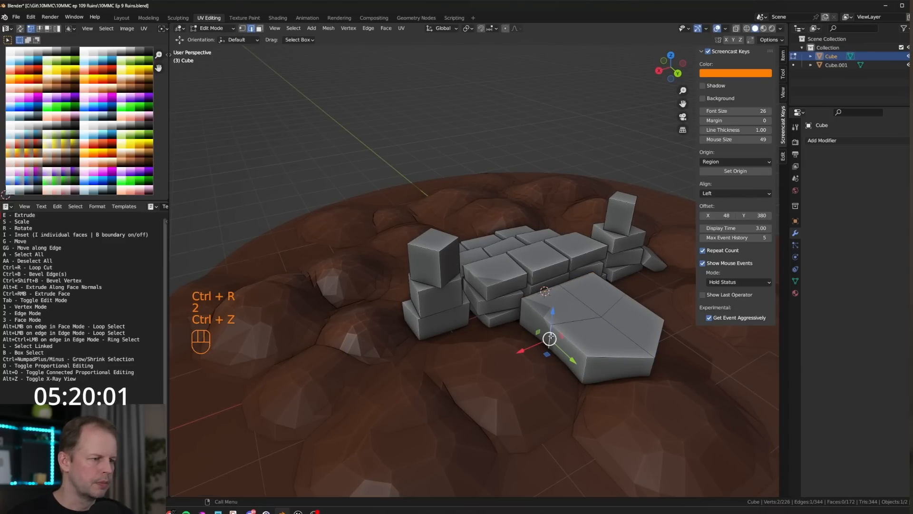
{"action": "middle_click_drag", "start_coordinate": [528, 351], "coordinate": [470, 360]}
{"action": "left_click", "coordinate": [501, 354]}
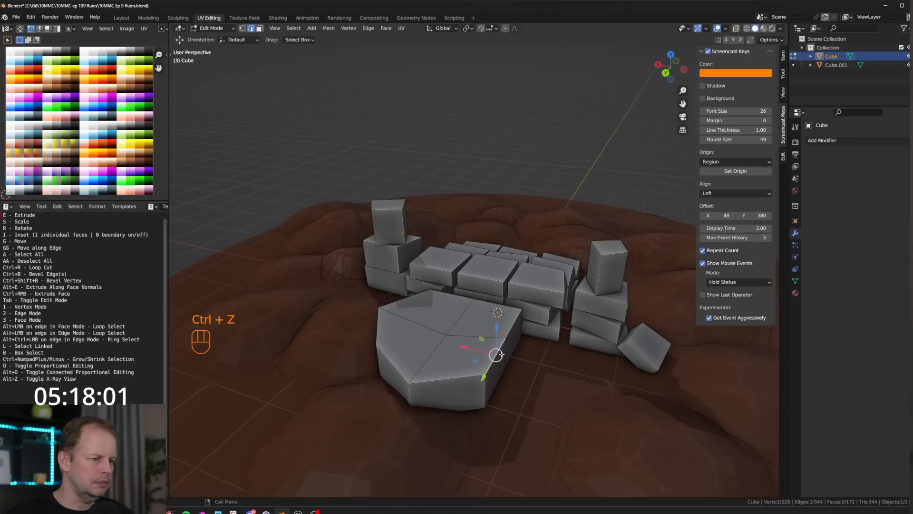
{"action": "left_click_drag", "start_coordinate": [474, 347], "coordinate": [508, 355]}
Select the slab's two rear faces and pull them outward along Y to lengthen it
{"action": "middle_click_drag", "start_coordinate": [463, 346], "coordinate": [497, 346]}
{"action": "key", "text": "3"}
{"action": "left_click", "coordinate": [592, 375]}
{"action": "left_click", "coordinate": [551, 381], "text": "shift"}
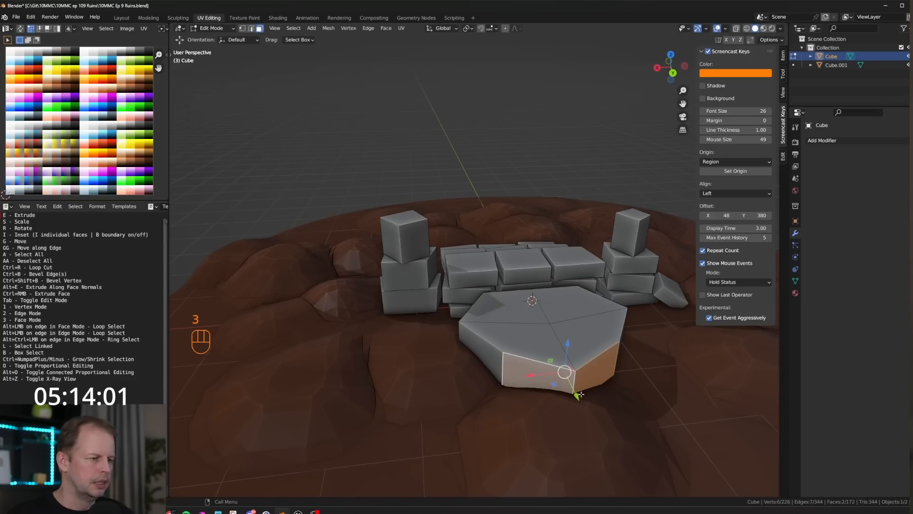
{"action": "left_click_drag", "start_coordinate": [580, 394], "coordinate": [592, 420]}
{"action": "scroll", "coordinate": [572, 365], "scroll_direction": "down", "scroll_amount": 1}
Select the slab's four upper faces and duplicate them in place
{"action": "left_click", "coordinate": [566, 331]}
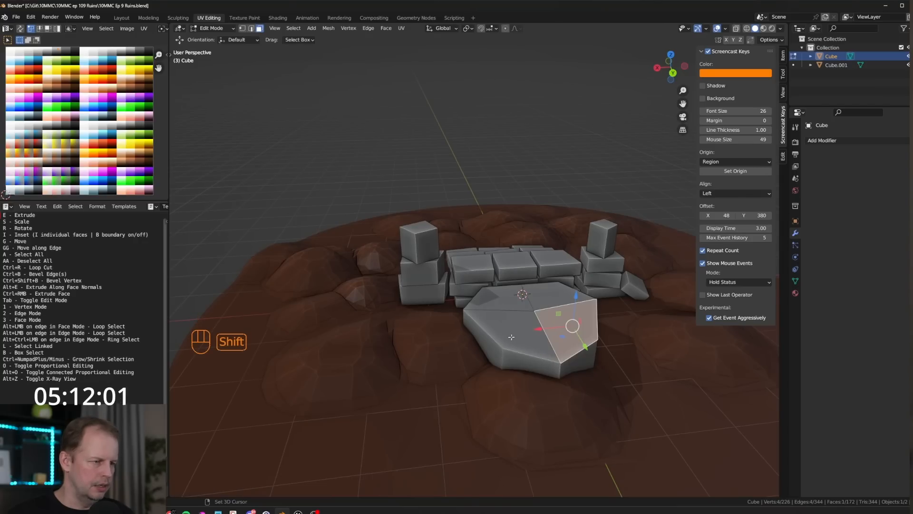
{"action": "left_click", "coordinate": [524, 326], "text": "shift"}
{"action": "left_click", "coordinate": [509, 301], "text": "shift"}
{"action": "left_click", "coordinate": [559, 299], "text": "shift"}
{"action": "key", "text": "shift+d"}
{"action": "right_click", "coordinate": [576, 320]}
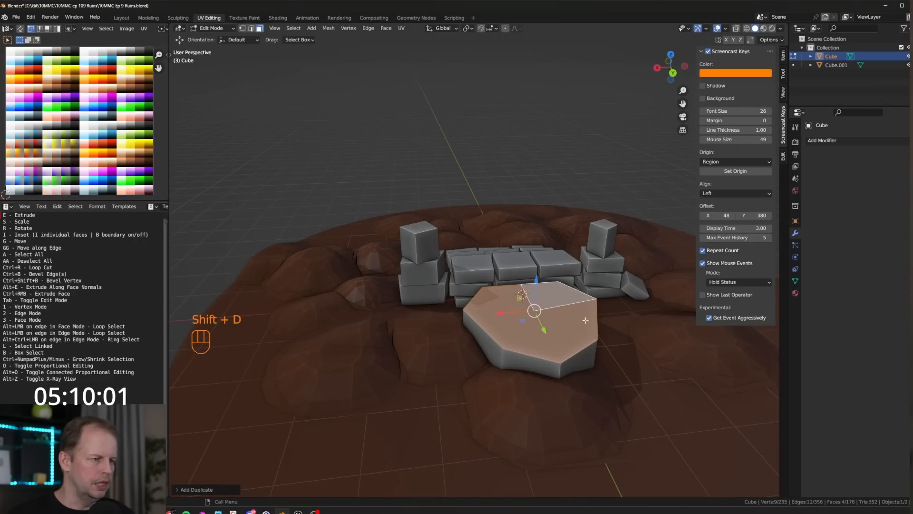
Rotate the duplicated faces about 6° around Z and extrude them upward into a second stacked slab layer
{"action": "key", "text": "g"}
{"action": "key", "text": "r"}
{"action": "key", "text": "z"}
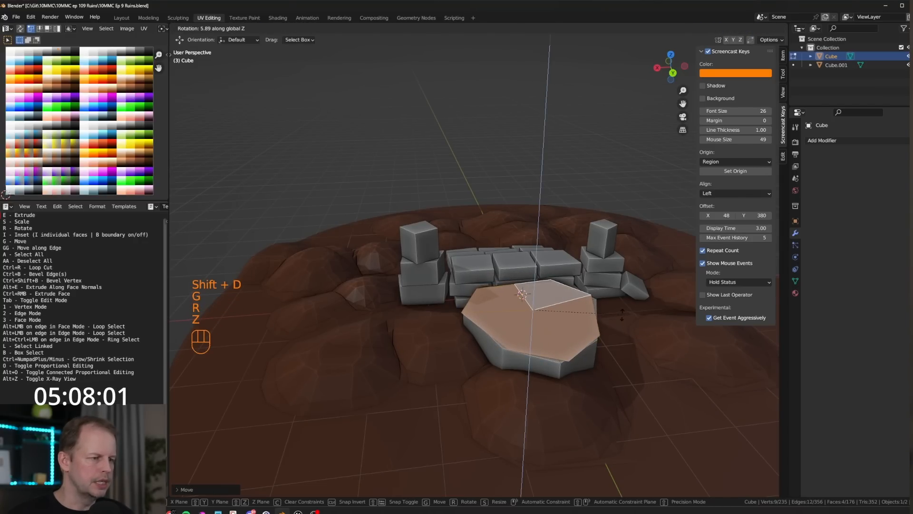
{"action": "left_click", "coordinate": [622, 314]}
{"action": "key", "text": "e"}
{"action": "left_click", "coordinate": [624, 299]}
Duplicate a stair block's upper face, move it beside the stone platform and extrude it upward into a pillar base block
{"action": "key", "text": "1"}
{"action": "left_click", "coordinate": [573, 344]}
{"action": "middle_click_drag", "start_coordinate": [611, 351], "coordinate": [539, 349]}
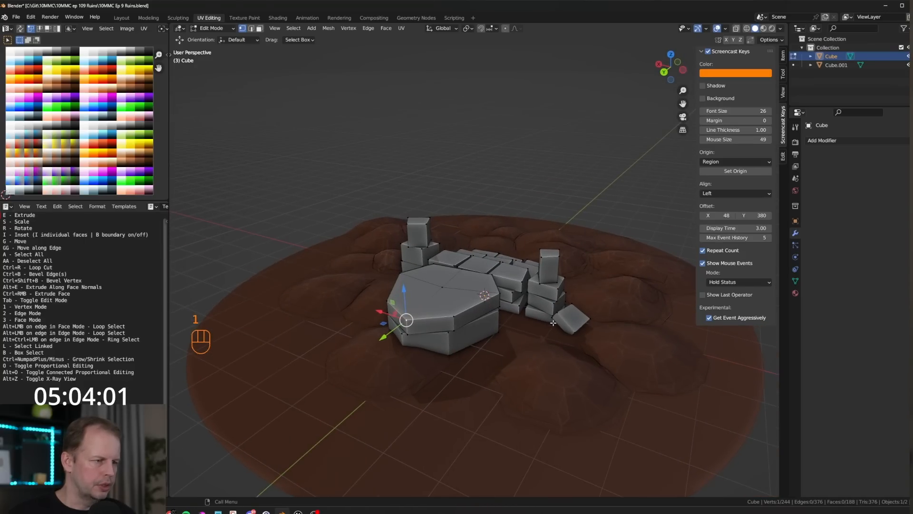
{"action": "left_click", "coordinate": [523, 276]}
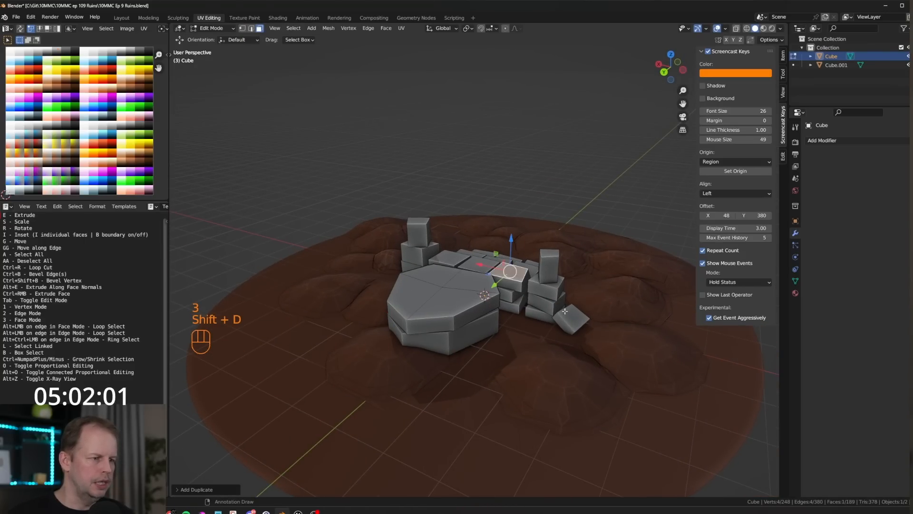
{"action": "middle_click_drag", "start_coordinate": [568, 314], "coordinate": [519, 302]}
{"action": "key", "text": "g"}
{"action": "left_click", "coordinate": [432, 346]}
{"action": "middle_click_drag", "start_coordinate": [432, 346], "coordinate": [596, 328]}
{"action": "key", "text": "g"}
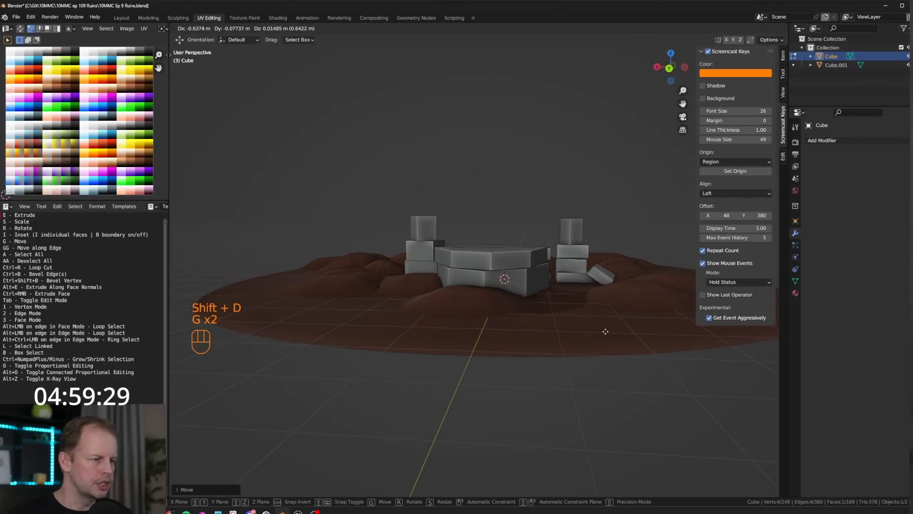
{"action": "left_click", "coordinate": [612, 331]}
{"action": "key", "text": "e"}
{"action": "left_click", "coordinate": [607, 296]}
Duplicate the base block's upper face, rotate it around Z, rescale it and extrude it about 0.53 m into a second block
{"action": "middle_click_drag", "start_coordinate": [607, 296], "coordinate": [571, 267]}
{"action": "key", "text": "shift+d"}
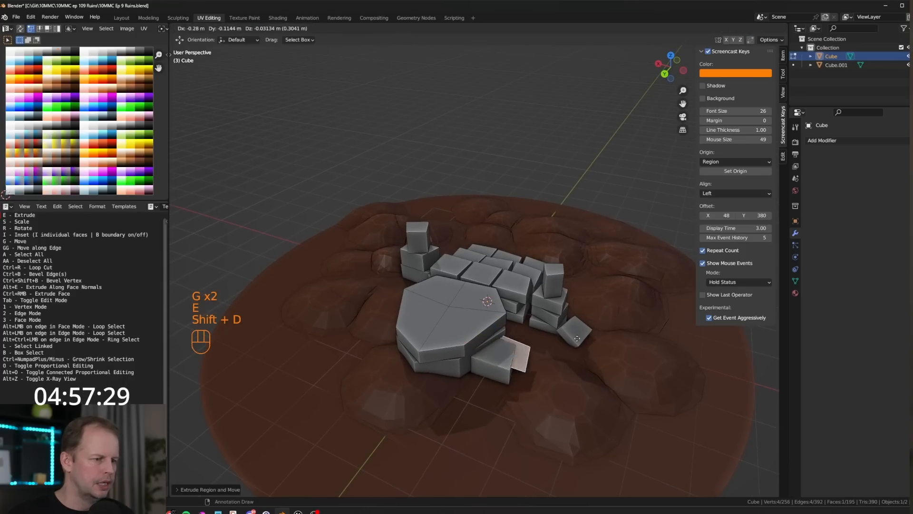
{"action": "key", "text": "r"}
{"action": "key", "text": "z"}
{"action": "left_click", "coordinate": [524, 355]}
{"action": "key", "text": "g"}
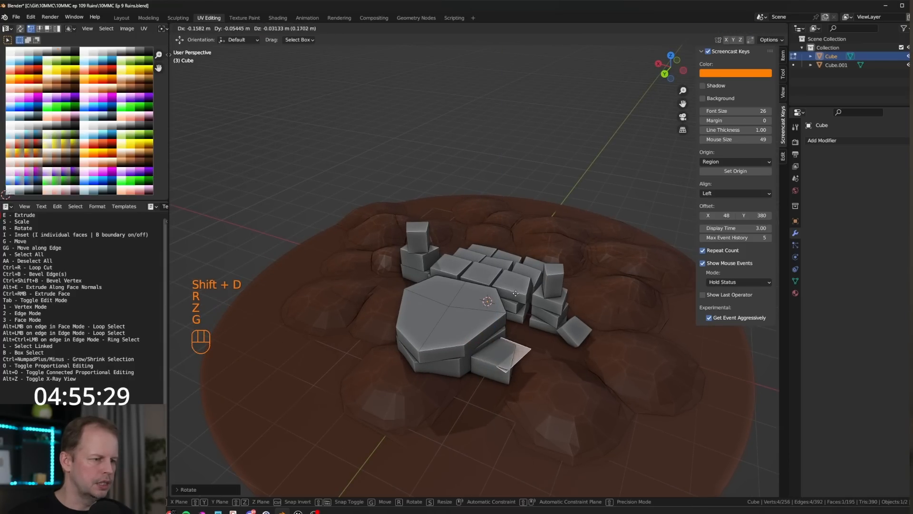
{"action": "left_click", "coordinate": [533, 342]}
{"action": "key", "text": "s"}
{"action": "left_click", "coordinate": [544, 332]}
{"action": "key", "text": "e"}
{"action": "left_click", "coordinate": [542, 318]}
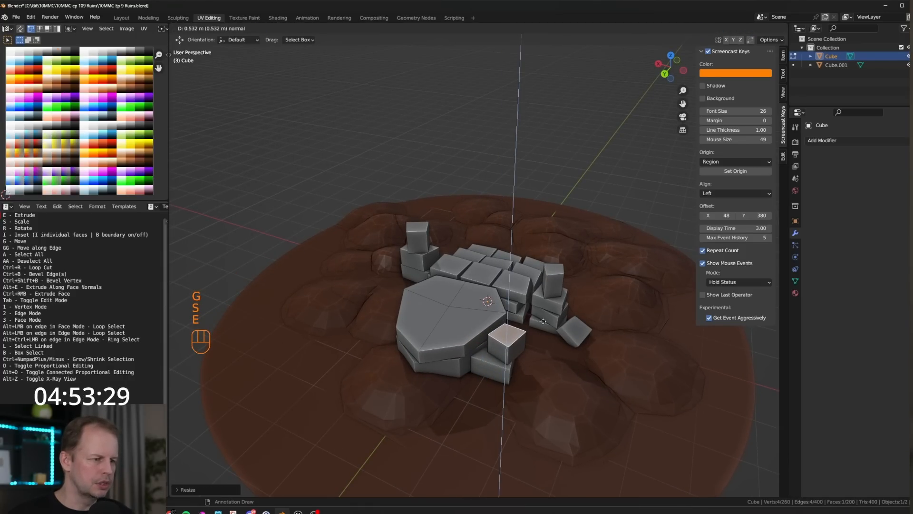
Duplicate the second block's upper face, rotate it about -32° around Z and extrude it about 0.47 m into a third block
{"action": "key", "text": "shift+d"}
{"action": "right_click", "coordinate": [541, 316]}
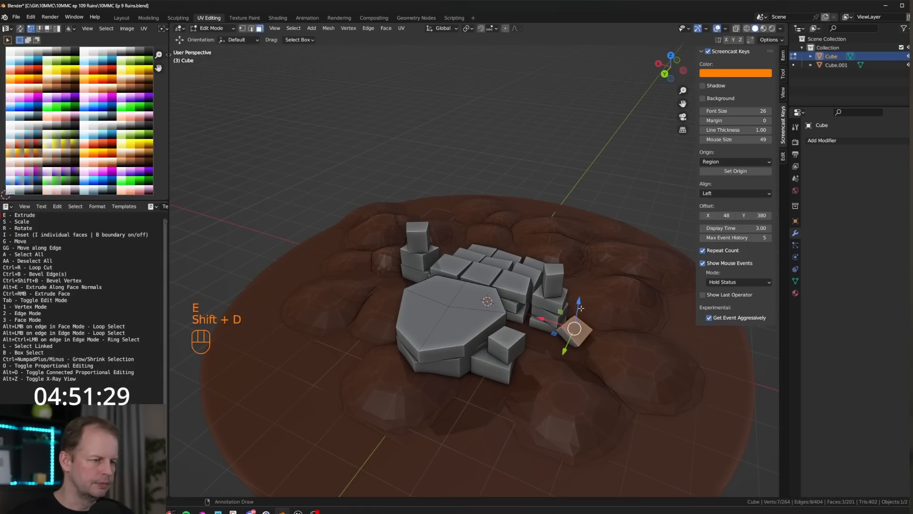
{"action": "key", "text": "ctrl+z"}
{"action": "middle_click_drag", "start_coordinate": [586, 317], "coordinate": [602, 311]}
{"action": "key", "text": "g"}
{"action": "left_click", "coordinate": [604, 310]}
{"action": "key", "text": "r"}
{"action": "key", "text": "z"}
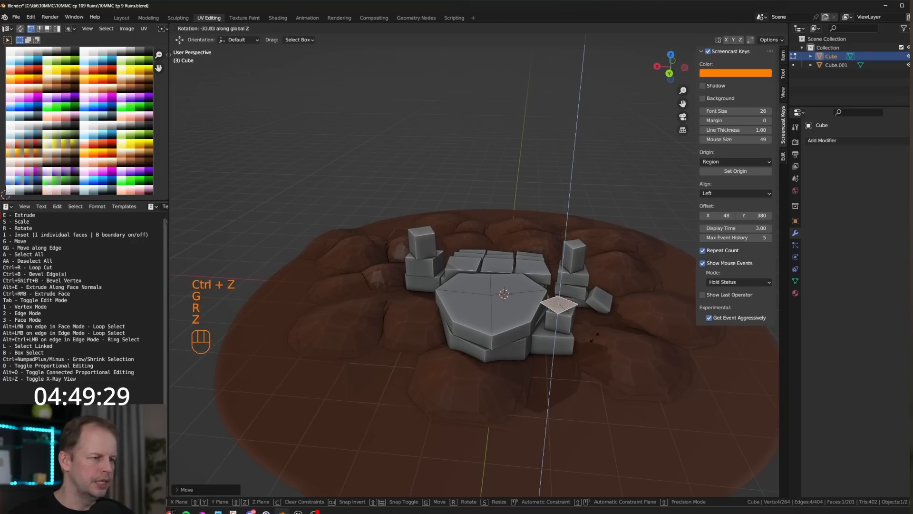
{"action": "key", "text": "g"}
{"action": "left_click", "coordinate": [600, 305]}
{"action": "key", "text": "e"}
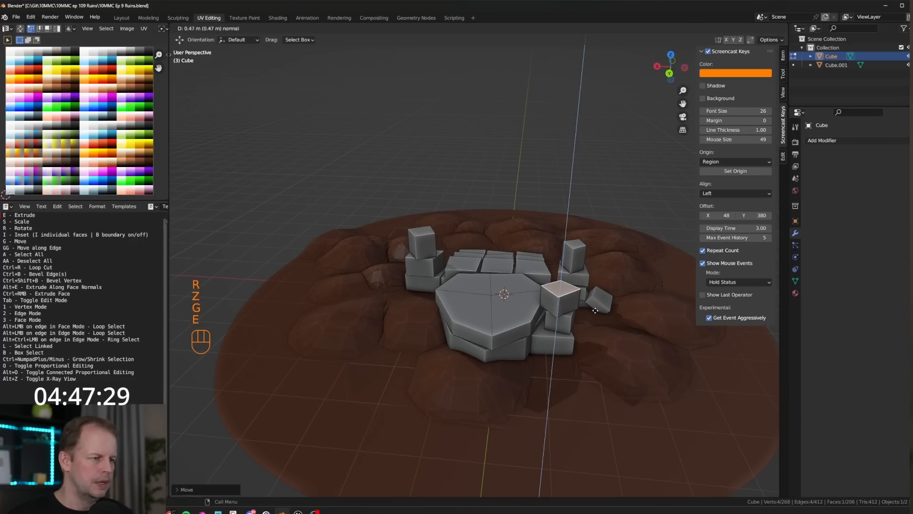
{"action": "left_click", "coordinate": [595, 311]}
Duplicate the third block's upper face, rotate it about 16° around Z and extrude it about 0.47 m into a fourth block
{"action": "key", "text": "shift+d"}
{"action": "key", "text": "r"}
{"action": "key", "text": "z"}
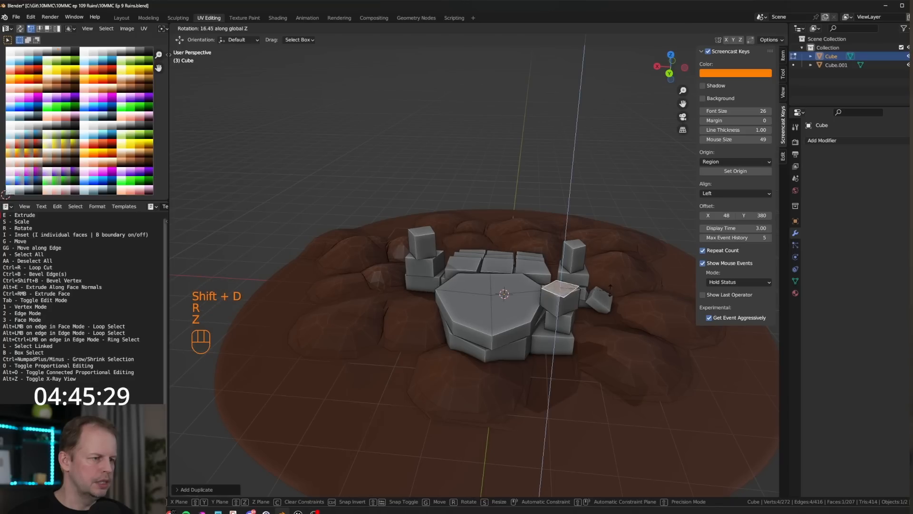
{"action": "left_click", "coordinate": [614, 289]}
{"action": "key", "text": "g"}
{"action": "key", "text": "e"}
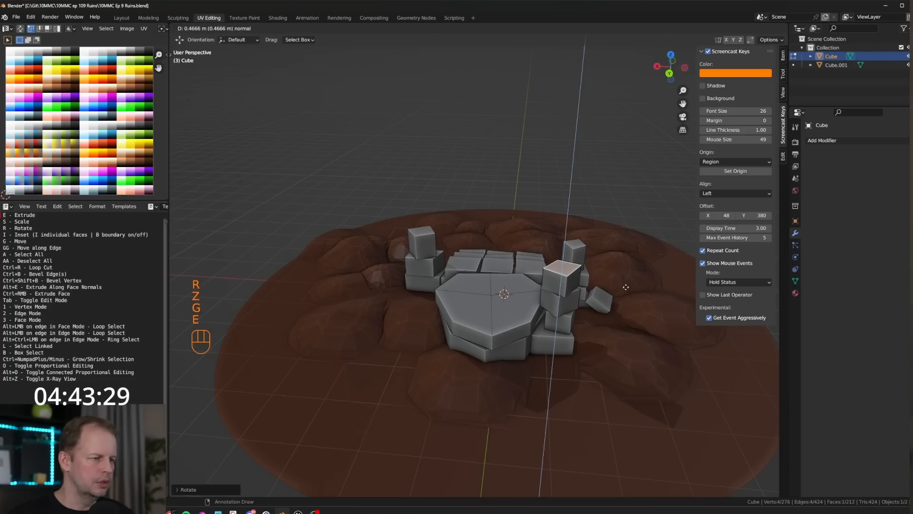
{"action": "left_click", "coordinate": [626, 287]}
Move one vertical edge of the new pillar's uppermost block slightly to make its shape irregular
{"action": "key", "text": "2"}
{"action": "left_click", "coordinate": [562, 288]}
{"action": "key", "text": "g"}
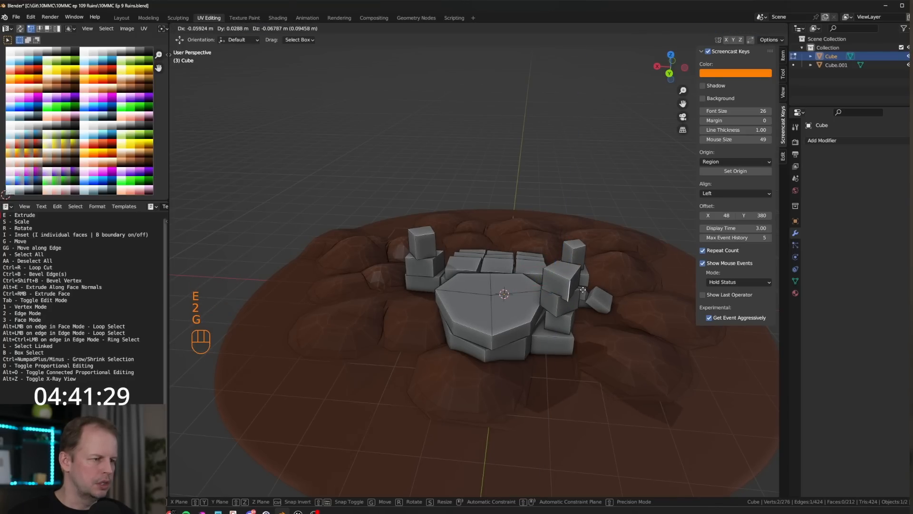
{"action": "left_click", "coordinate": [561, 287]}
Duplicate the four-block pillar along X to the opposite side of the platform and rotate the copy around Z
{"action": "middle_click_drag", "start_coordinate": [561, 287], "coordinate": [543, 294]}
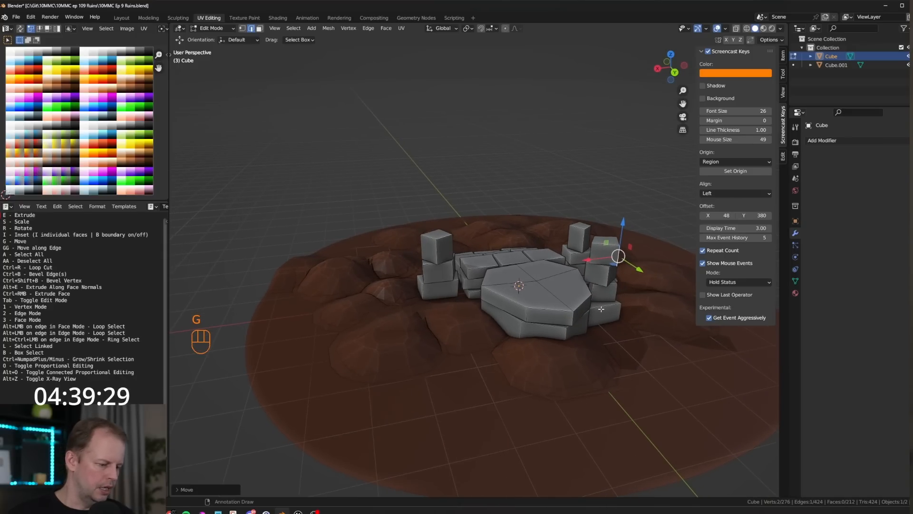
{"action": "key", "text": "l"}
{"action": "key", "text": "l"}
{"action": "key", "text": "l"}
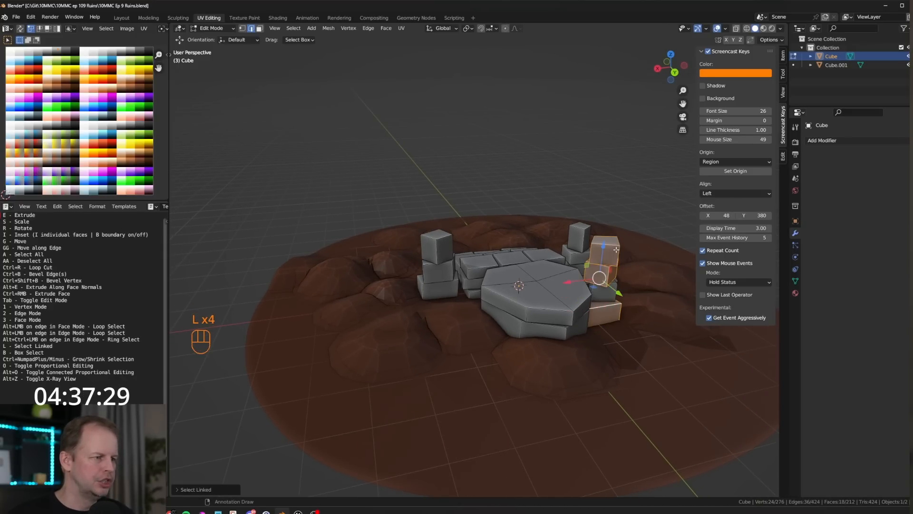
{"action": "middle_click_drag", "start_coordinate": [617, 293], "coordinate": [609, 291]}
{"action": "key", "text": "shift+d"}
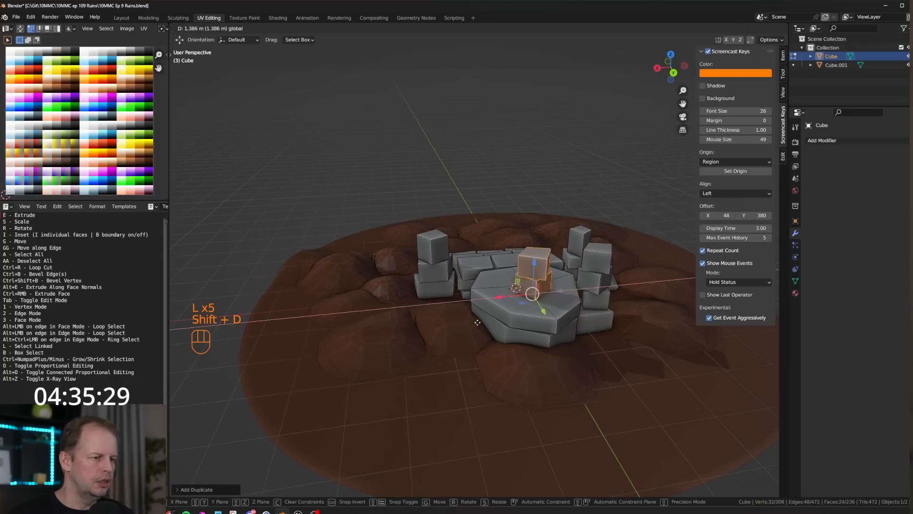
{"action": "left_click_drag", "start_coordinate": [433, 336], "coordinate": [440, 335]}
{"action": "middle_click_drag", "start_coordinate": [442, 334], "coordinate": [467, 332]}
{"action": "scroll", "coordinate": [467, 332], "scroll_direction": "up", "scroll_amount": 1}
{"action": "key", "text": "r"}
{"action": "key", "text": "z"}
{"action": "left_click", "coordinate": [497, 330]}
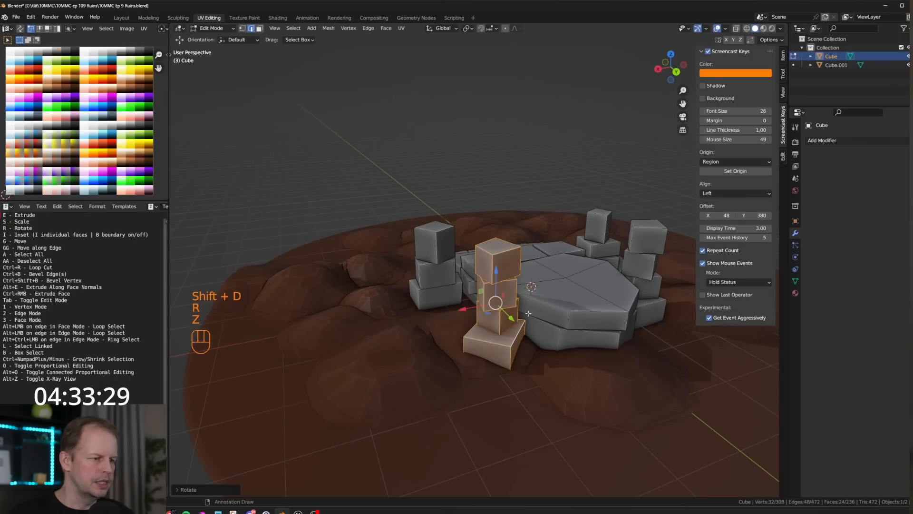
{"action": "left_click", "coordinate": [499, 324]}
{"action": "key", "text": "l"}
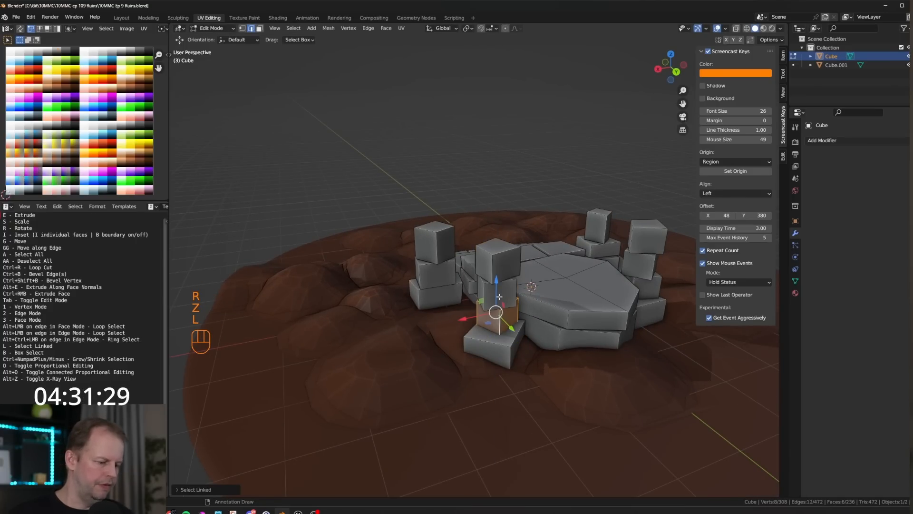
{"action": "key", "text": "l"}
{"action": "left_click", "coordinate": [506, 306]}
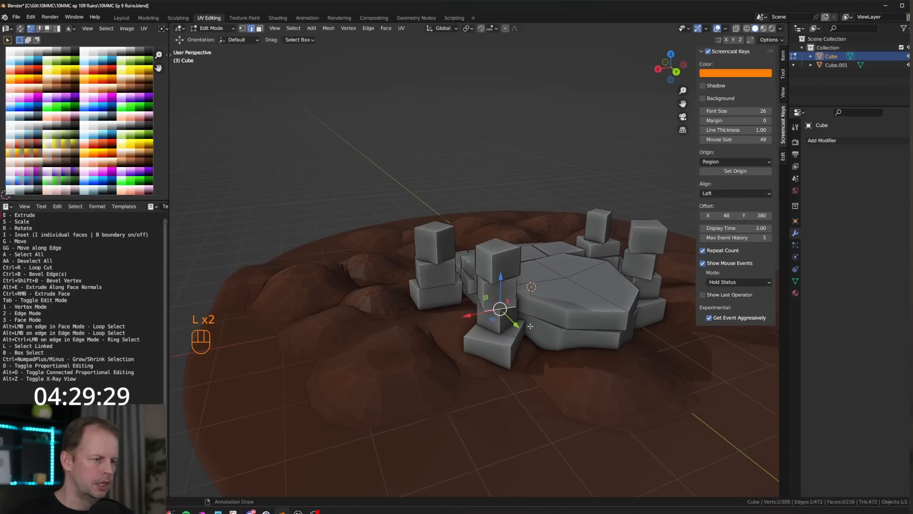
{"action": "middle_click_drag", "start_coordinate": [505, 305], "coordinate": [542, 265]}
Select the copied pillar's uppermost block and move it down to the ground beside the pillar's base
{"action": "left_click", "coordinate": [509, 273]}
{"action": "key", "text": "l"}
{"action": "key", "text": "f"}
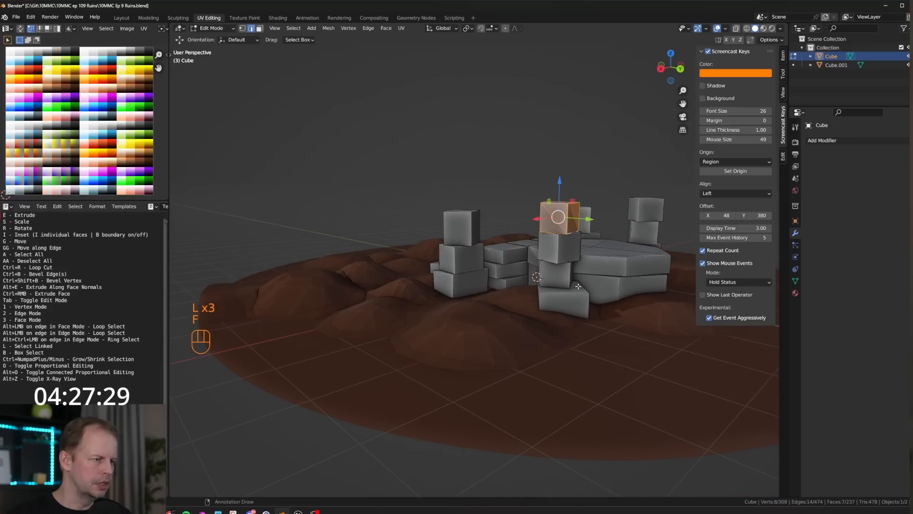
{"action": "key", "text": "ctrl+z"}
{"action": "middle_click_drag", "start_coordinate": [592, 245], "coordinate": [608, 249]}
{"action": "key", "text": "g"}
{"action": "left_click", "coordinate": [658, 318]}
Turn the fallen block around Z, tilt it about 48° and settle it against the ground
{"action": "key", "text": "r"}
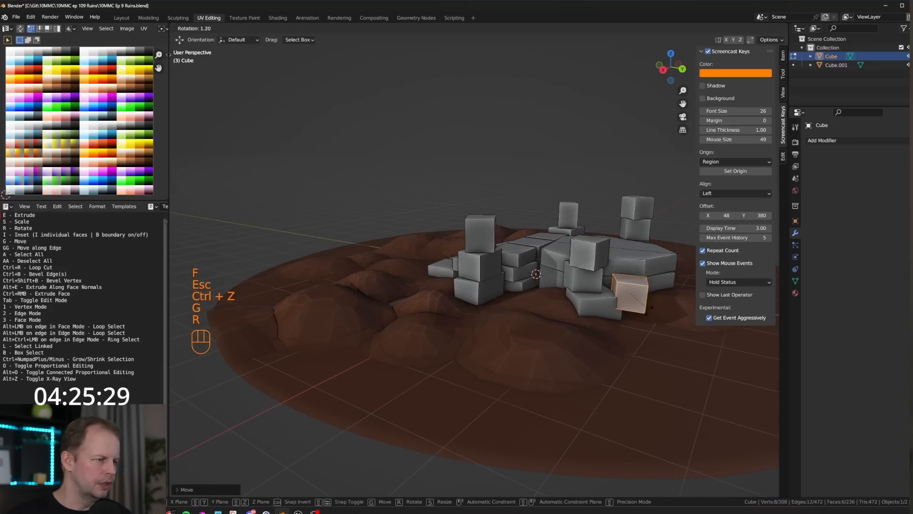
{"action": "key", "text": "z"}
{"action": "left_click", "coordinate": [633, 366]}
{"action": "key", "text": "r"}
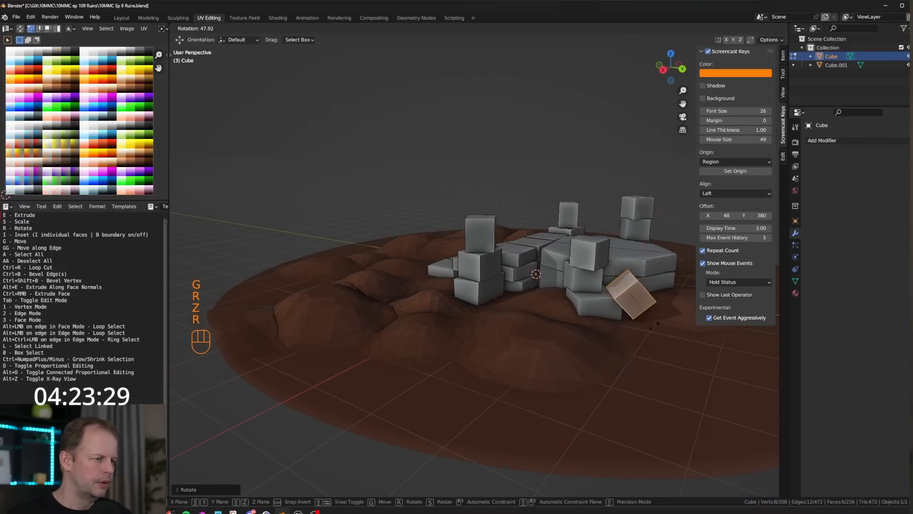
{"action": "key", "text": "g"}
{"action": "left_click", "coordinate": [664, 320]}
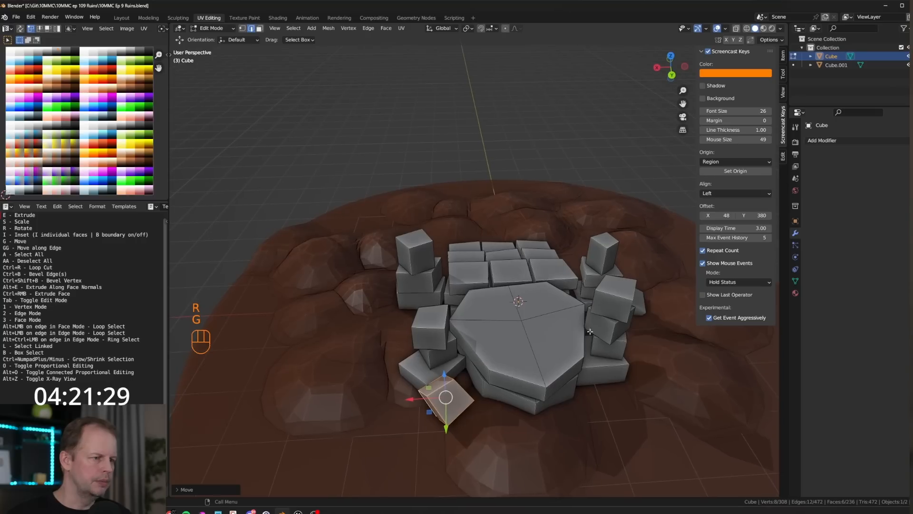
Examine the ruins from several sides and distances in Object Mode
{"action": "key", "text": "Tab"}
{"action": "key", "text": "Tab"}
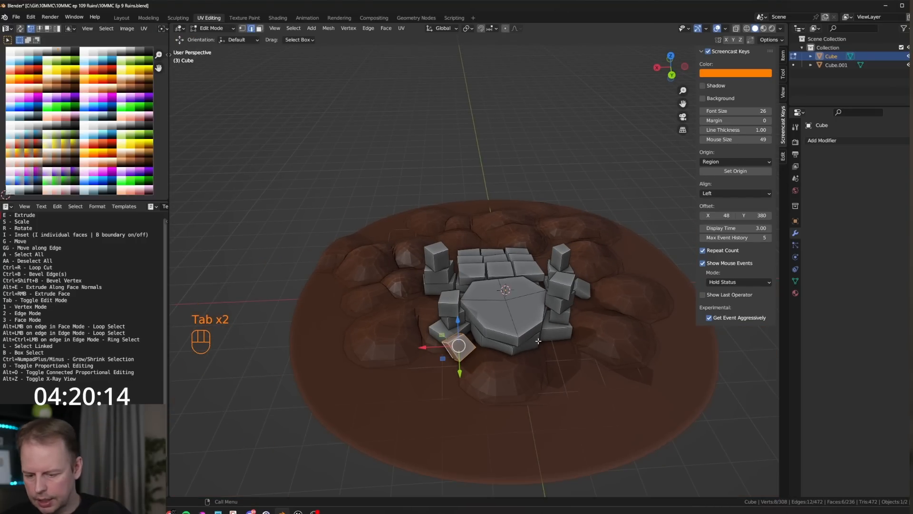
{"action": "middle_click_drag", "start_coordinate": [539, 342], "coordinate": [593, 273]}
{"action": "key", "text": "Tab"}
{"action": "scroll", "coordinate": [574, 304], "scroll_direction": "up", "scroll_amount": 4}
{"action": "key", "text": "Tab"}
{"action": "scroll", "coordinate": [589, 287], "scroll_direction": "down", "scroll_amount": 4}
{"action": "key", "text": "Tab"}
{"action": "key", "text": "Tab"}
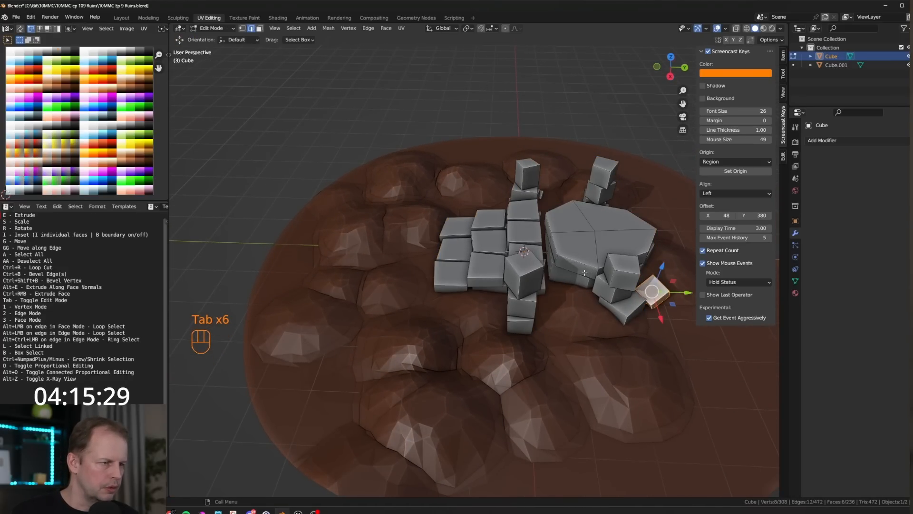
Select all ruin vertices, randomly deselect some at ratio 0.597 and vertex-bevel the remaining ones with a width of 0.0928 m
{"action": "key", "text": "1"}
{"action": "key", "text": "a"}
{"action": "middle_click_drag", "start_coordinate": [572, 257], "coordinate": [523, 275]}
{"action": "key", "text": "F3"}
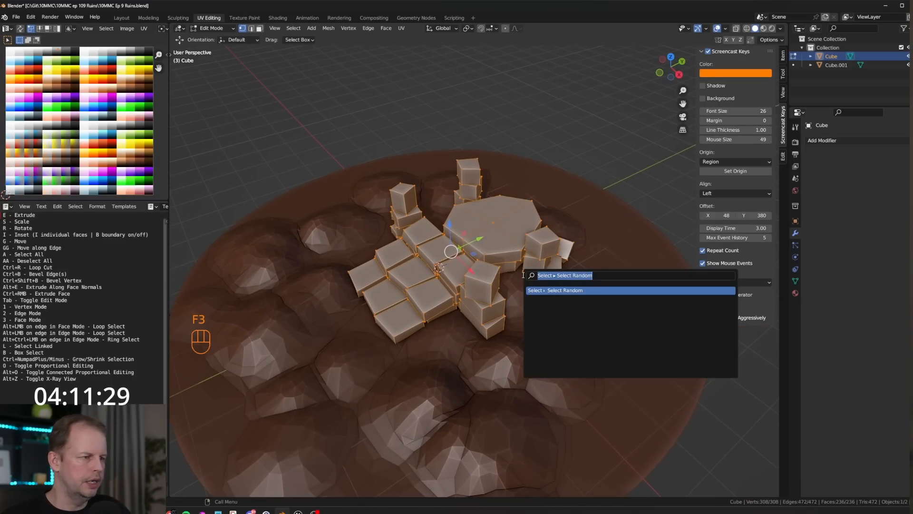
{"action": "key", "text": "Return"}
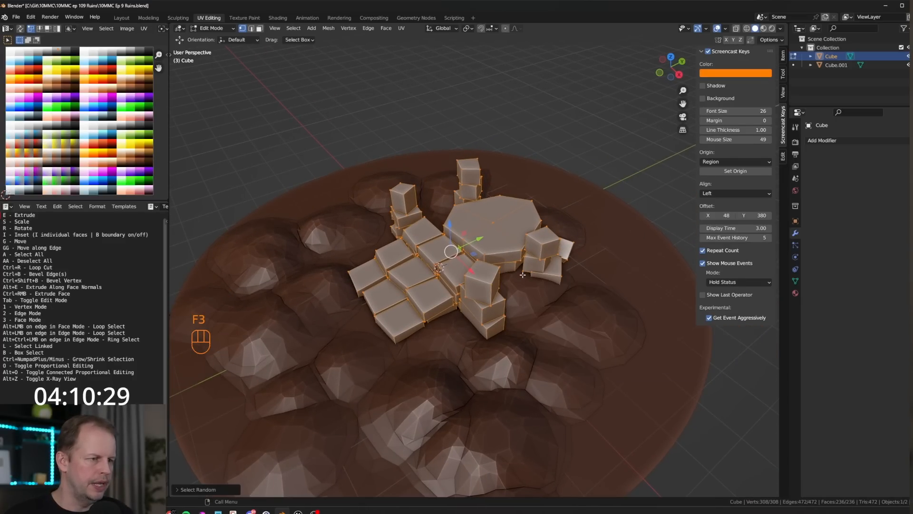
{"action": "left_click", "coordinate": [178, 490]}
{"action": "left_click", "coordinate": [250, 488]}
{"action": "left_click", "coordinate": [248, 469]}
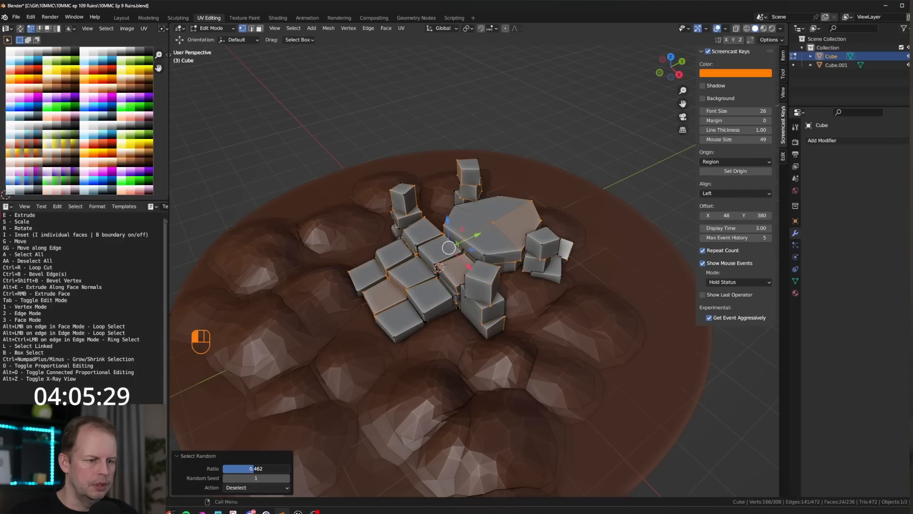
{"action": "left_click_drag", "start_coordinate": [256, 469], "coordinate": [259, 469]}
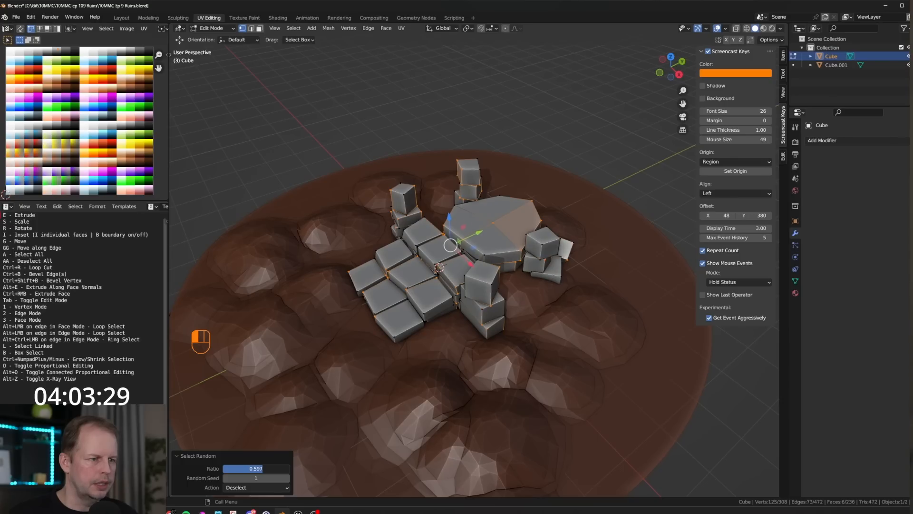
{"action": "key", "text": "ctrl+shift+b"}
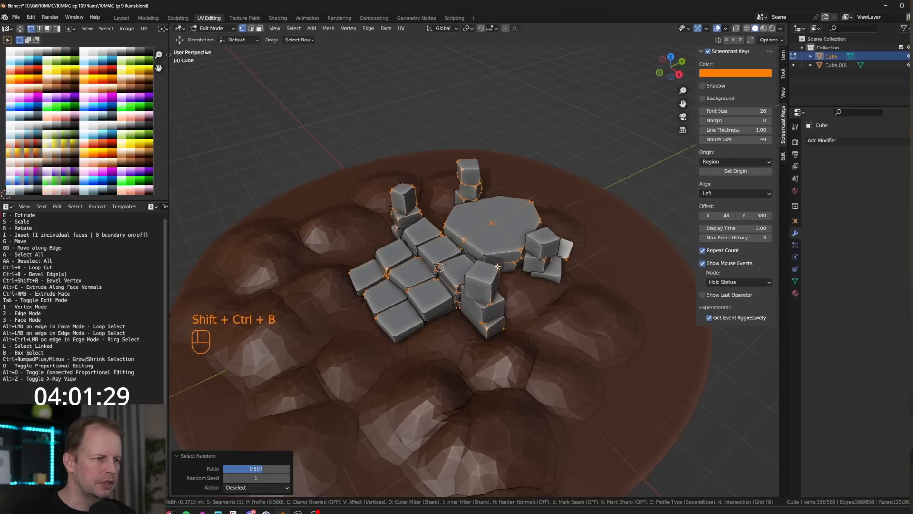
{"action": "left_click", "coordinate": [499, 265]}
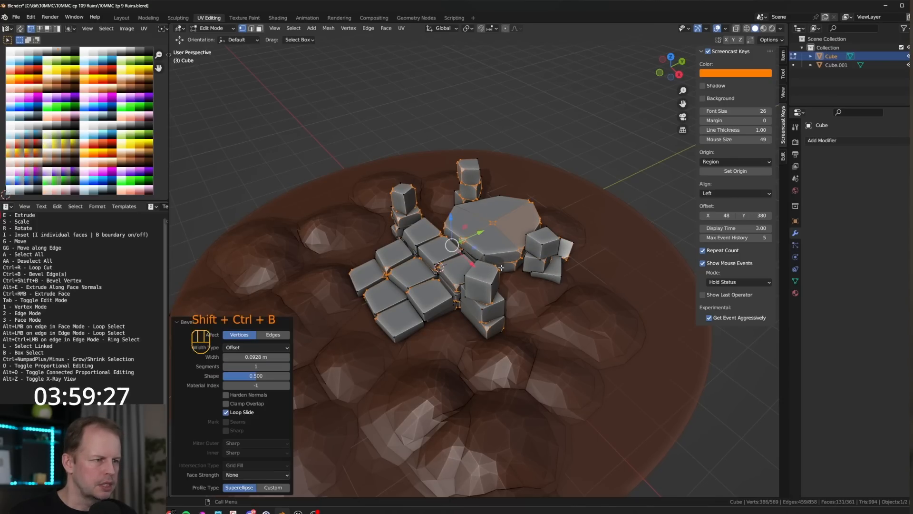
Slide two beveled corner vertices on the lowest block of the pillar beside the stairs to enlarge its chipped corner
{"action": "scroll", "coordinate": [502, 281], "scroll_direction": "up", "scroll_amount": 2}
{"action": "middle_click_drag", "start_coordinate": [504, 299], "coordinate": [518, 300]}
{"action": "key", "text": "1"}
{"action": "left_click", "coordinate": [509, 357]}
{"action": "key", "text": "g"}
{"action": "key", "text": "g"}
{"action": "left_click", "coordinate": [501, 352]}
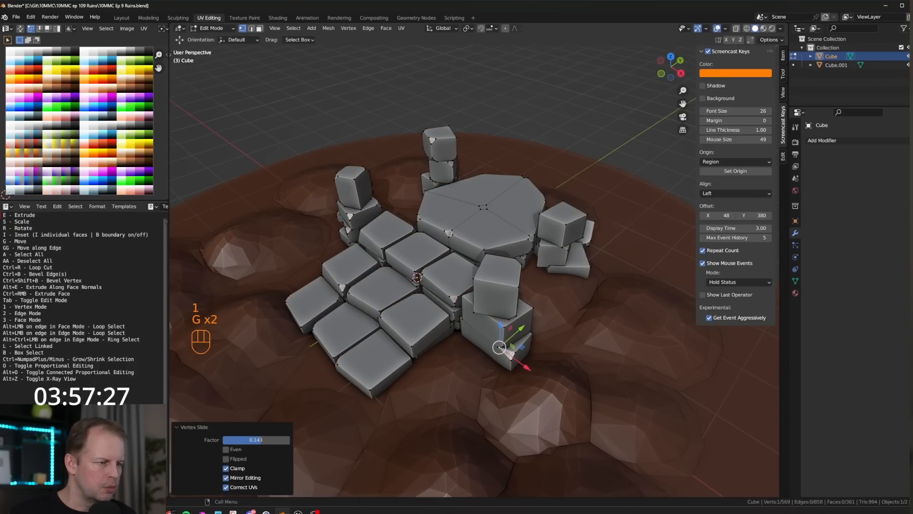
{"action": "left_click", "coordinate": [516, 352]}
{"action": "key", "text": "g"}
{"action": "key", "text": "g"}
{"action": "left_click", "coordinate": [521, 347]}
Slide a beveled corner vertex along the edge of a middle stair block to make the chip uneven
{"action": "left_click", "coordinate": [384, 322]}
{"action": "key", "text": "g"}
{"action": "key", "text": "g"}
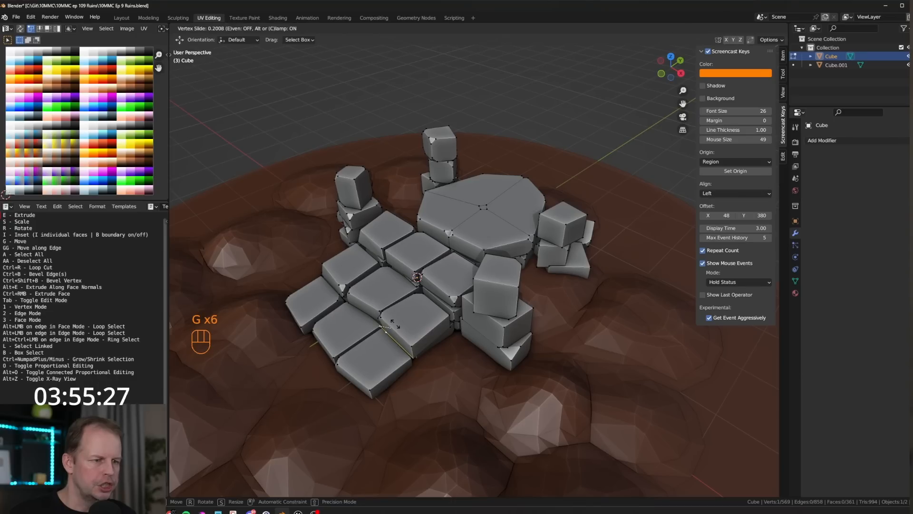
{"action": "right_click", "coordinate": [393, 327]}
{"action": "left_click", "coordinate": [382, 317]}
{"action": "key", "text": "g"}
{"action": "key", "text": "g"}
{"action": "left_click", "coordinate": [392, 327]}
Slide a beveled corner vertex on another stair block and one on the platform's rim to widen their chips
{"action": "left_click", "coordinate": [335, 279]}
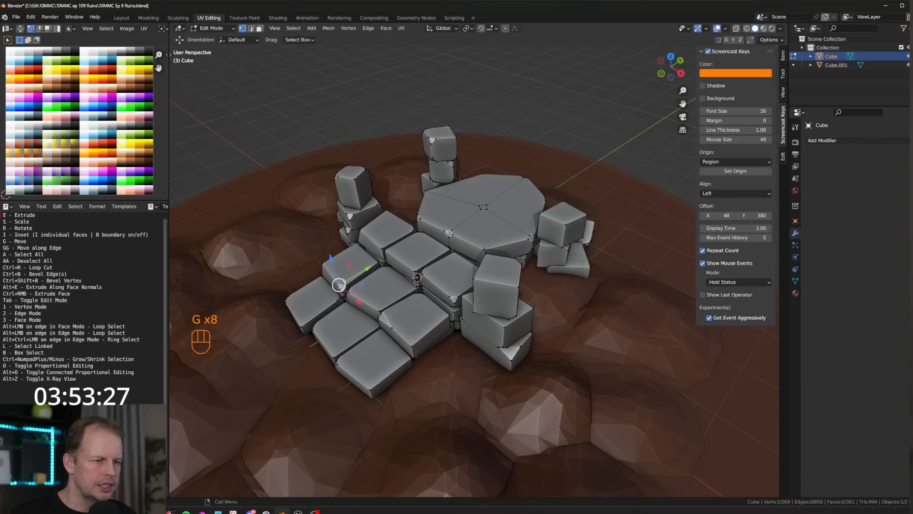
{"action": "key", "text": "g"}
{"action": "key", "text": "g"}
{"action": "left_click", "coordinate": [489, 215]}
{"action": "left_click", "coordinate": [455, 232]}
{"action": "key", "text": "g"}
{"action": "key", "text": "g"}
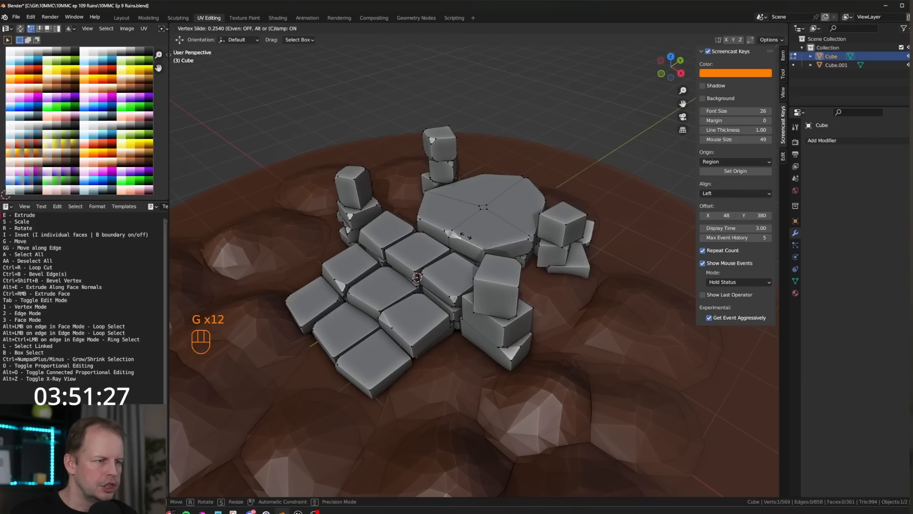
{"action": "left_click", "coordinate": [463, 236]}
Knife-cut a pointed notch outline across the top and front faces of the top-row stair block beside the pillar
{"action": "middle_click_drag", "start_coordinate": [463, 236], "coordinate": [500, 229]}
{"action": "scroll", "coordinate": [457, 326], "scroll_direction": "up", "scroll_amount": 3}
{"action": "key", "text": "3"}
{"action": "left_click", "coordinate": [428, 332]}
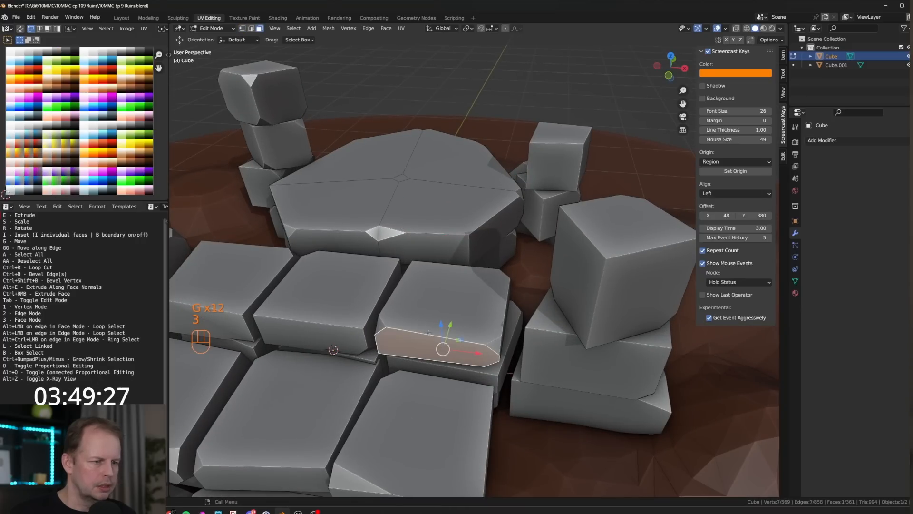
{"action": "scroll", "coordinate": [462, 328], "scroll_direction": "down", "scroll_amount": 1}
{"action": "middle_click_drag", "start_coordinate": [460, 327], "coordinate": [453, 322]}
{"action": "key", "text": "k"}
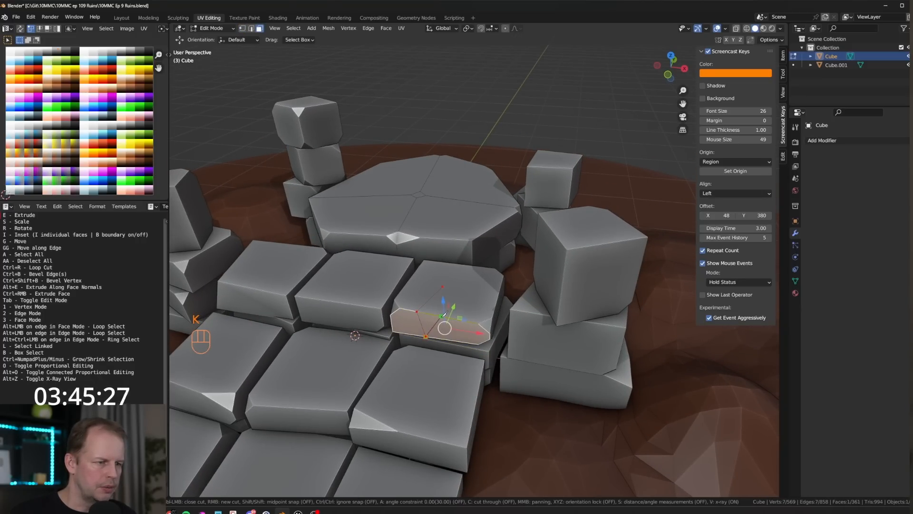
{"action": "key", "text": "Return"}
{"action": "key", "text": "3"}
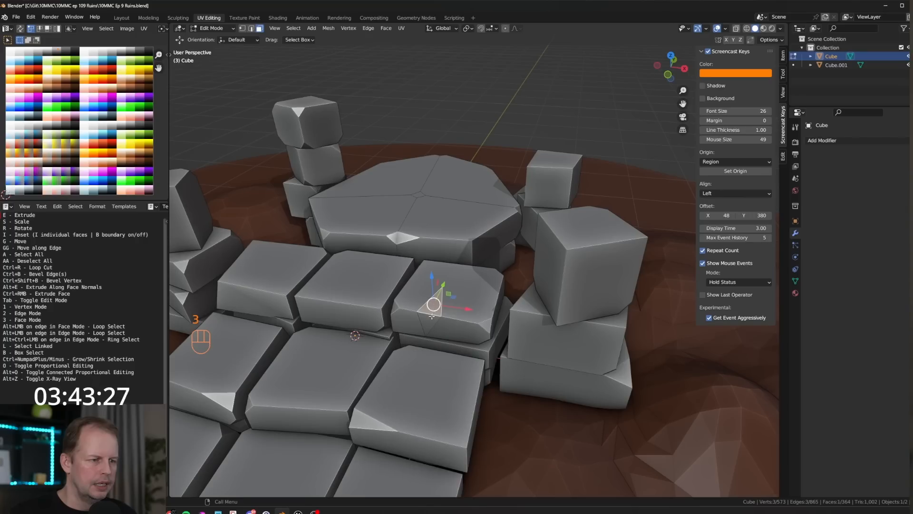
Inset the notch faces by about 0.041 m and shrink them inward by about 0.035 m
{"action": "left_click", "coordinate": [433, 309]}
{"action": "key", "text": "i"}
{"action": "left_click", "coordinate": [503, 316]}
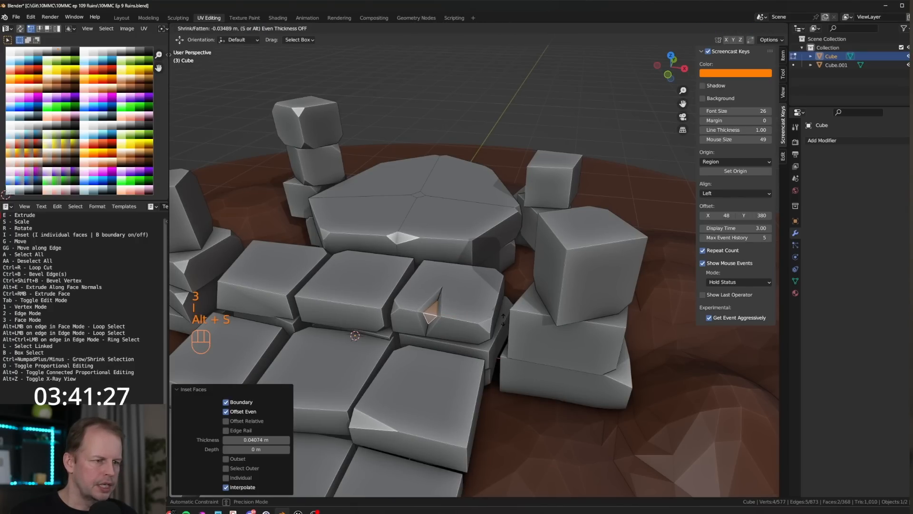
{"action": "key", "text": "alt+s"}
{"action": "left_click", "coordinate": [503, 319]}
Shift the notch faces' UVs onto a darker gray palette swatch
{"action": "key", "text": "a"}
{"action": "key", "text": "g"}
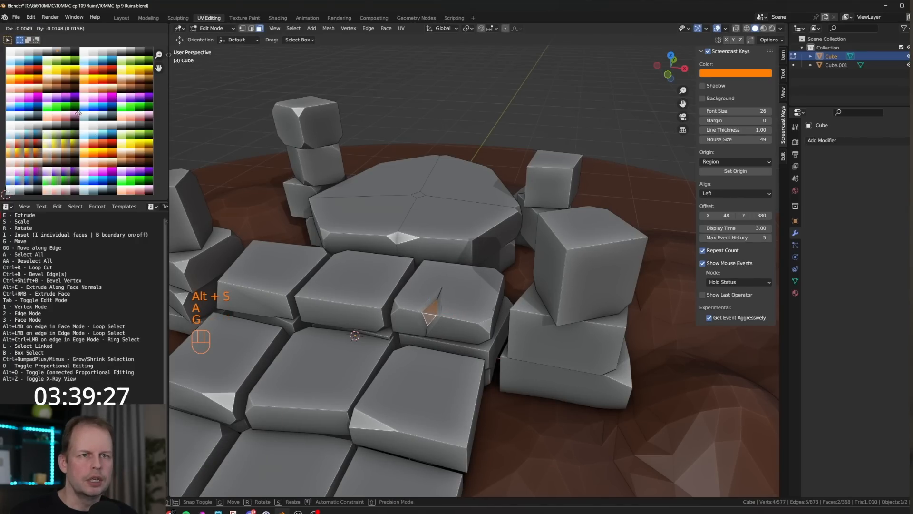
{"action": "left_click", "coordinate": [78, 113]}
Knife-cut a zigzag crack outline across the top and front faces of the centre stair block
{"action": "scroll", "coordinate": [380, 361], "scroll_direction": "down", "scroll_amount": 2}
{"action": "middle_click_drag", "start_coordinate": [366, 364], "coordinate": [402, 377]}
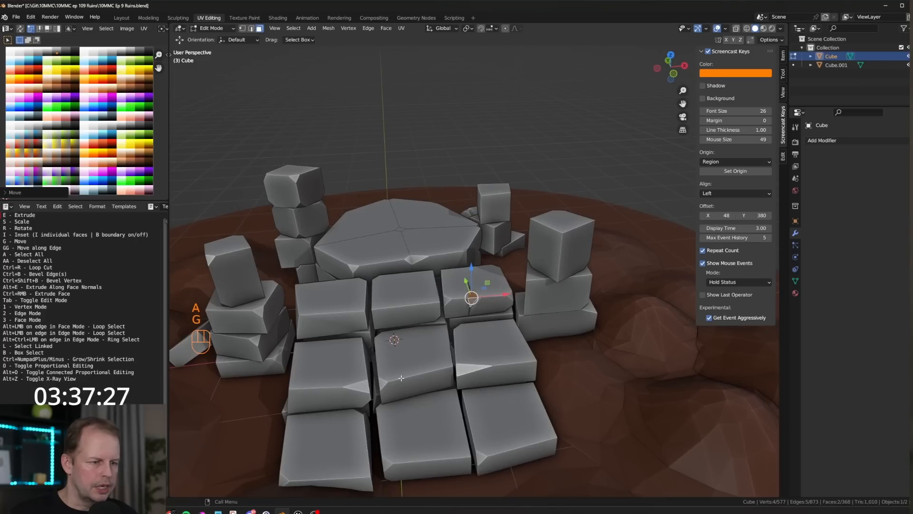
{"action": "left_click", "coordinate": [415, 374]}
{"action": "key", "text": "k"}
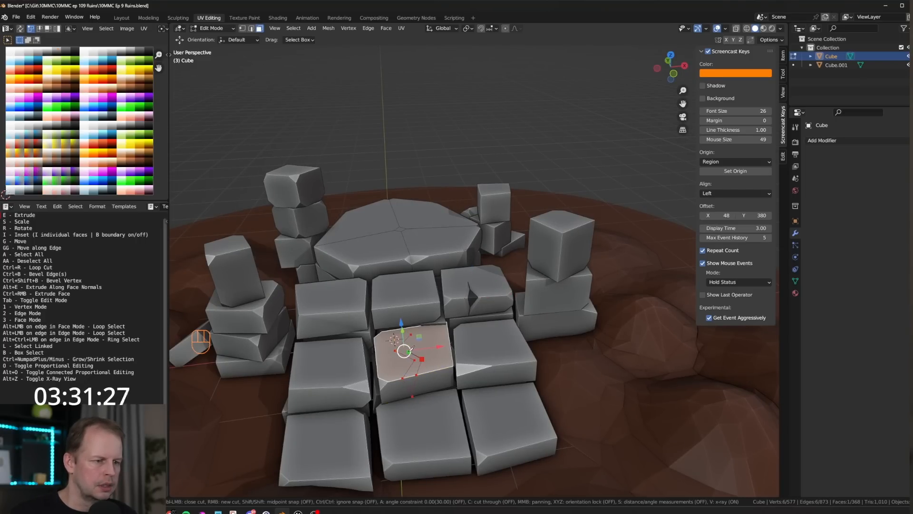
{"action": "key", "text": "Return"}
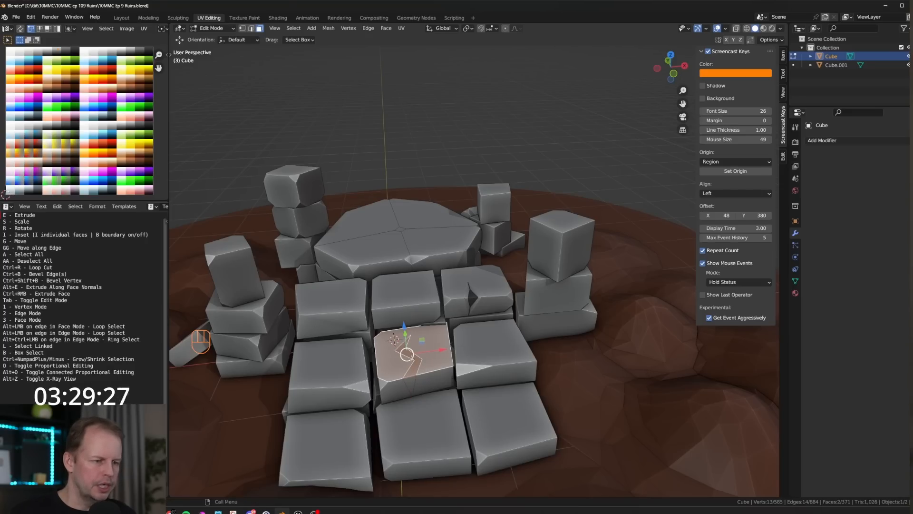
Select the centre block's crack faces and inset them by about 0.026 m
{"action": "key", "text": "3"}
{"action": "left_click", "coordinate": [413, 364]}
{"action": "left_click", "coordinate": [410, 381], "text": "shift"}
{"action": "key", "text": "i"}
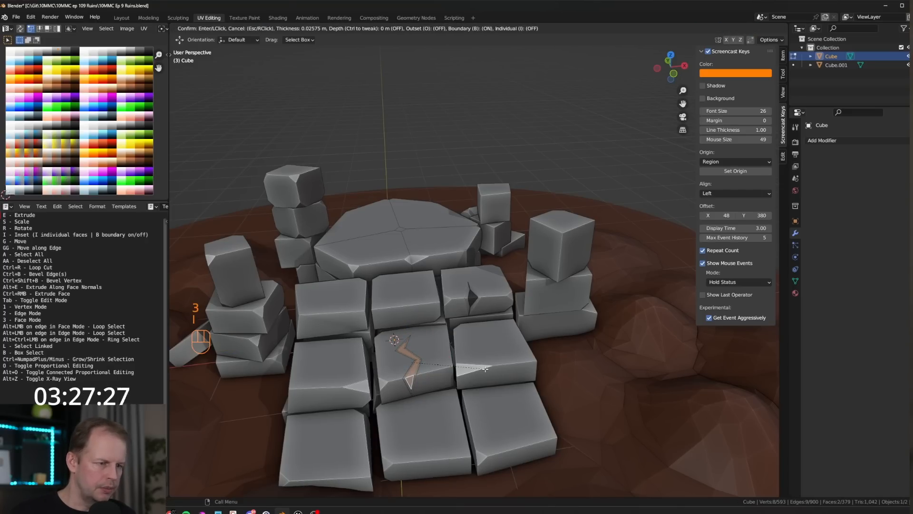
{"action": "left_click", "coordinate": [488, 368]}
Shrink the crack faces inward by about 0.03 m and nudge them into place
{"action": "scroll", "coordinate": [488, 369], "scroll_direction": "up", "scroll_amount": 2}
{"action": "key", "text": "alt+s"}
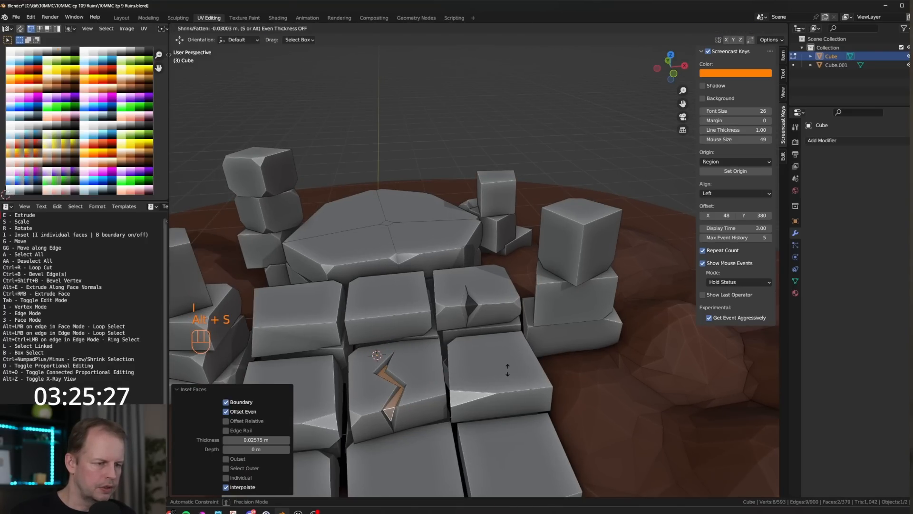
{"action": "left_click", "coordinate": [507, 370]}
{"action": "middle_click_drag", "start_coordinate": [507, 370], "coordinate": [490, 353]}
{"action": "key", "text": "g"}
{"action": "left_click", "coordinate": [491, 355]}
Shift the crack faces' UVs onto a darker gray palette swatch
{"action": "key", "text": "a"}
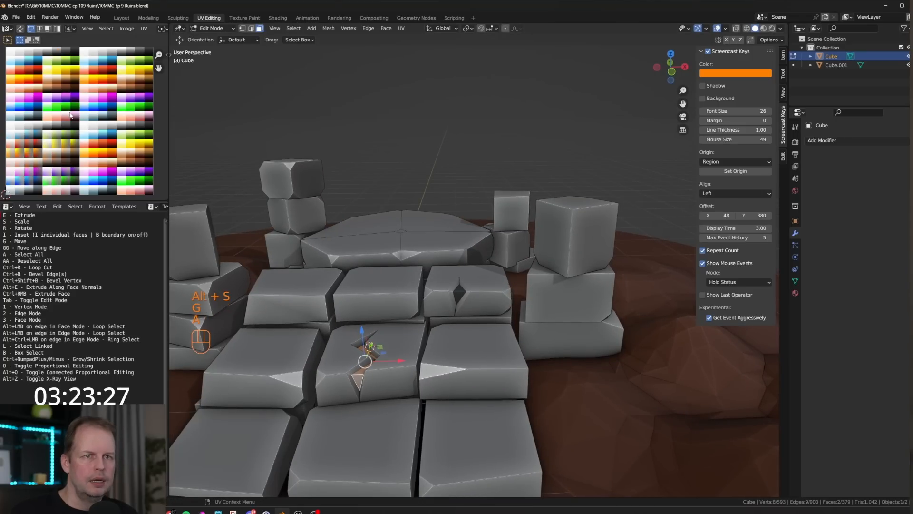
{"action": "key", "text": "g"}
{"action": "left_click", "coordinate": [69, 120]}
Vertex-bevel the outer front corner of the middle row's end stair block with a width of 0.122 m
{"action": "scroll", "coordinate": [465, 352], "scroll_direction": "down", "scroll_amount": 2}
{"action": "middle_click_drag", "start_coordinate": [465, 352], "coordinate": [490, 350]}
{"action": "key", "text": "Tab"}
{"action": "key", "text": "Tab"}
{"action": "key", "text": "1"}
{"action": "left_click", "coordinate": [484, 349]}
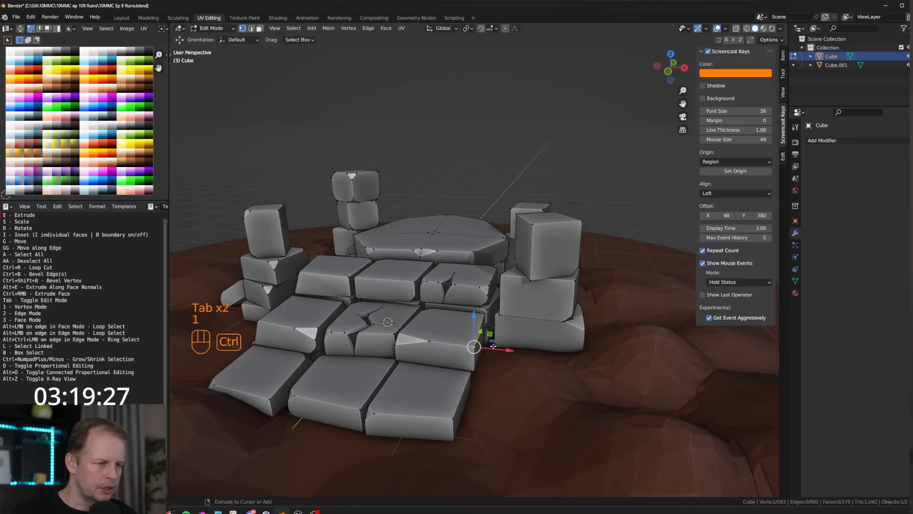
{"action": "key", "text": "ctrl+shift+b"}
{"action": "left_click", "coordinate": [487, 340]}
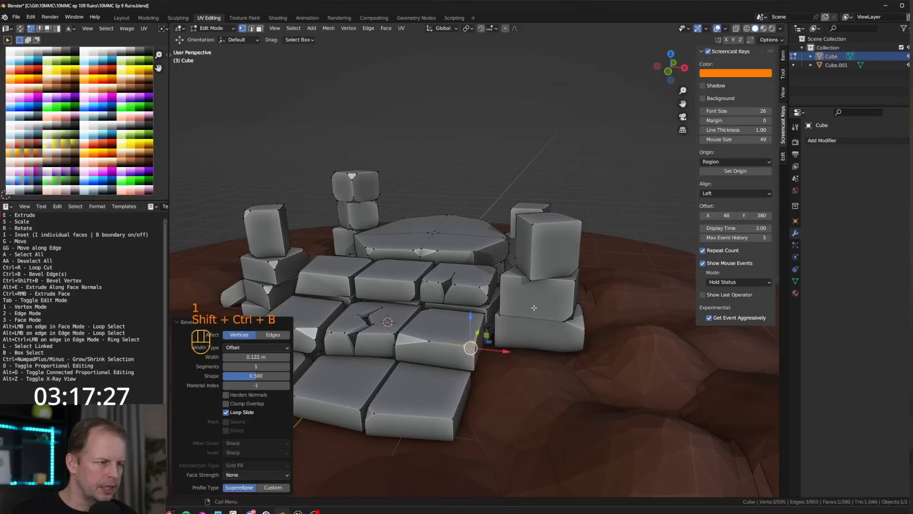
Vertex-bevel the top front corner of the upper pillar block beside the stairs with a width of 0.313 m
{"action": "left_click", "coordinate": [533, 224]}
{"action": "key", "text": "ctrl+shift+b"}
{"action": "left_click", "coordinate": [573, 211]}
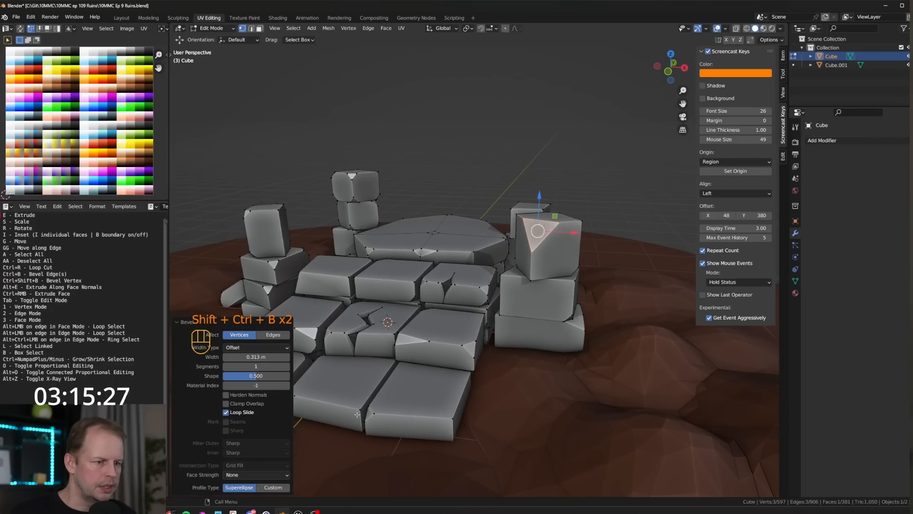
Vertex-bevel a front corner of the lowest row's middle stair block and nudge the resulting chip slightly
{"action": "left_click", "coordinate": [362, 405]}
{"action": "key", "text": "ctrl+shift+b"}
{"action": "left_click", "coordinate": [381, 393]}
{"action": "key", "text": "g"}
{"action": "left_click", "coordinate": [380, 393]}
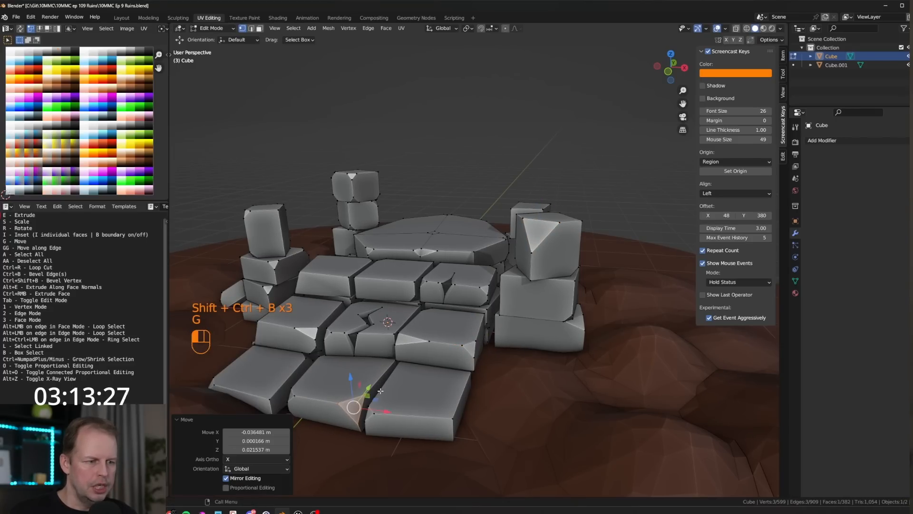
Leave the ruins mesh and start face editing on the brown ground object
{"action": "middle_click_drag", "start_coordinate": [380, 393], "coordinate": [412, 383]}
{"action": "key", "text": "Tab"}
{"action": "left_click", "coordinate": [417, 380]}
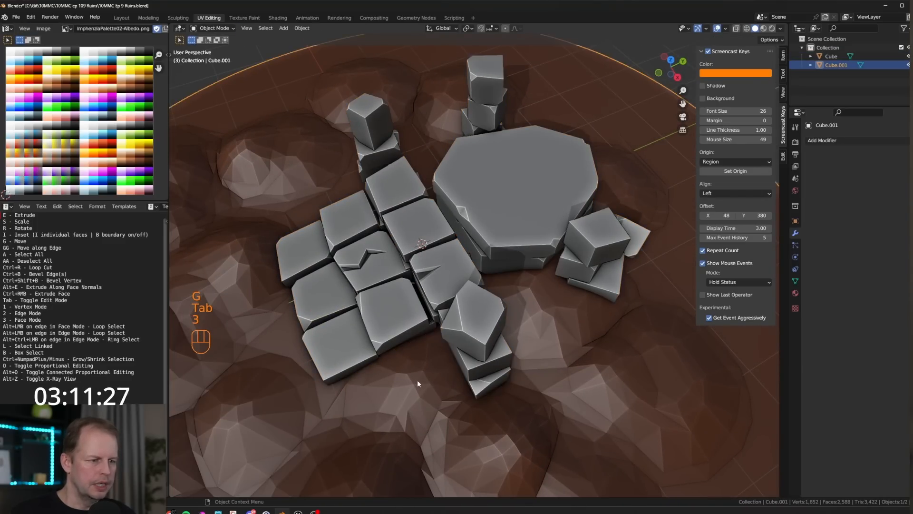
{"action": "key", "text": "3"}
{"action": "key", "text": "Tab"}
{"action": "key", "text": "3"}
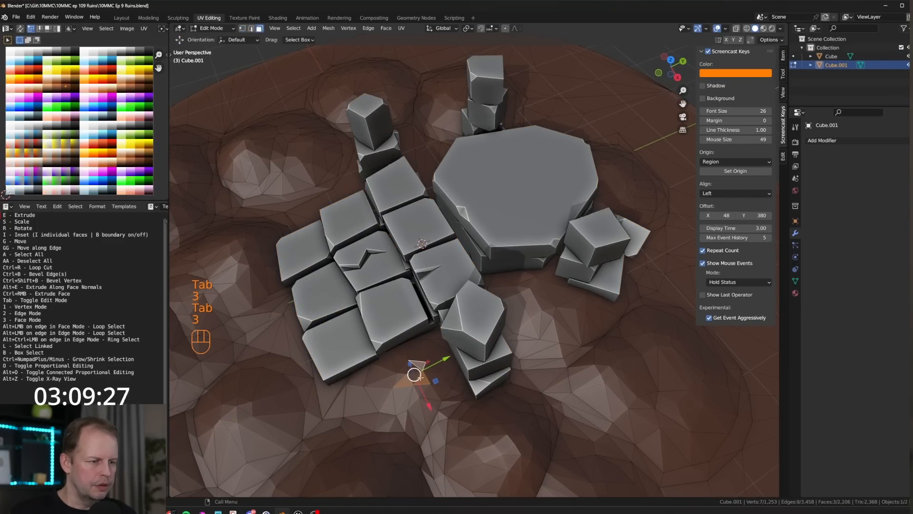
Circle-select patches of ground faces in front of the pillar, between the pillars and beside the platform
{"action": "scroll", "coordinate": [421, 379], "scroll_direction": "down", "scroll_amount": 2}
{"action": "key", "text": "c"}
{"action": "left_click", "coordinate": [435, 336]}
{"action": "mouse_move", "coordinate": [516, 293]}
{"action": "left_mouse_down"}
{"action": "mouse_move", "coordinate": [590, 216]}
{"action": "mouse_move", "coordinate": [582, 228]}
{"action": "left_mouse_up"}
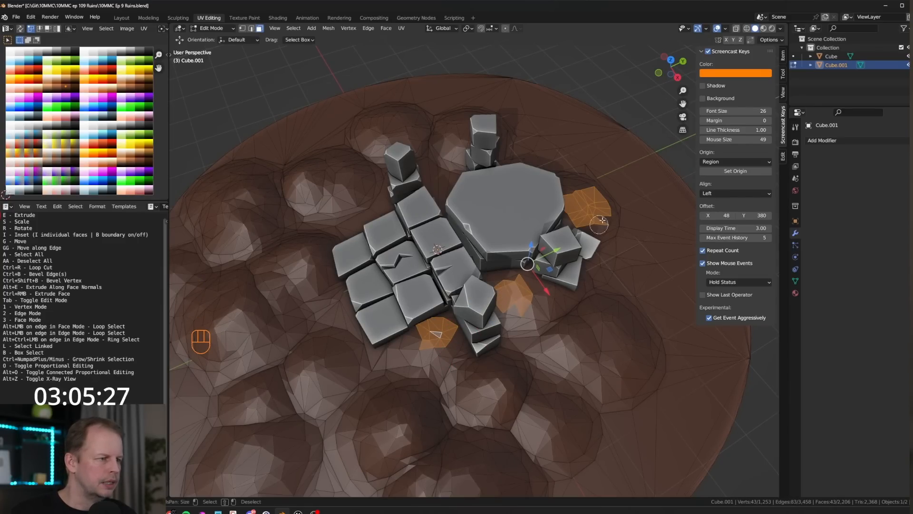
{"action": "left_click_drag", "start_coordinate": [582, 195], "coordinate": [451, 197]}
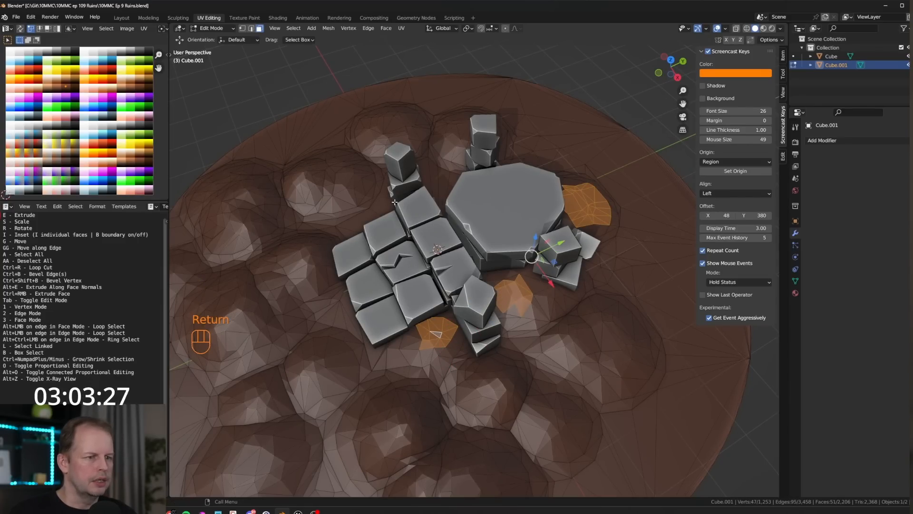
Add a ground patch on the far side of the stairs to the selection and enlarge the patch in front
{"action": "middle_click_drag", "start_coordinate": [395, 202], "coordinate": [295, 233]}
{"action": "key", "text": "c"}
{"action": "left_click_drag", "start_coordinate": [298, 234], "coordinate": [308, 225]}
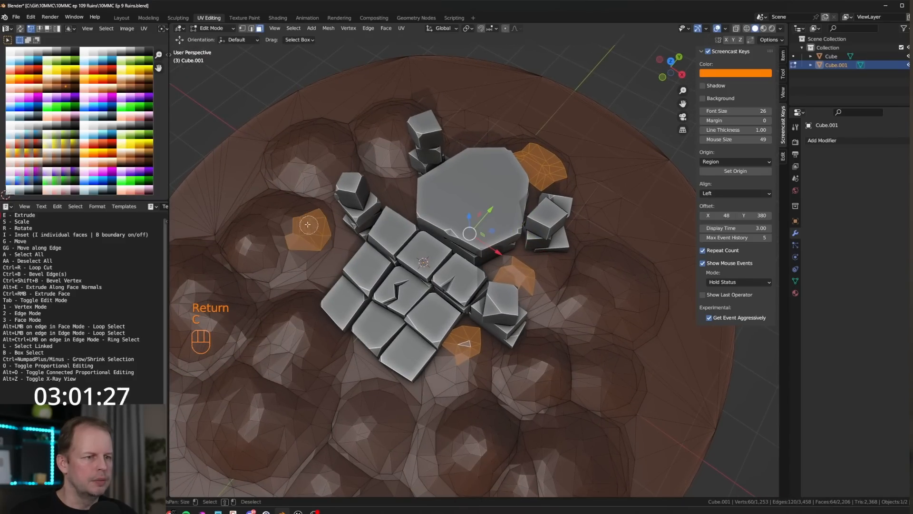
{"action": "key", "text": "Return"}
{"action": "middle_click_drag", "start_coordinate": [332, 233], "coordinate": [468, 362]}
{"action": "key", "text": "c"}
{"action": "left_click_drag", "start_coordinate": [468, 363], "coordinate": [481, 363]}
{"action": "key", "text": "Return"}
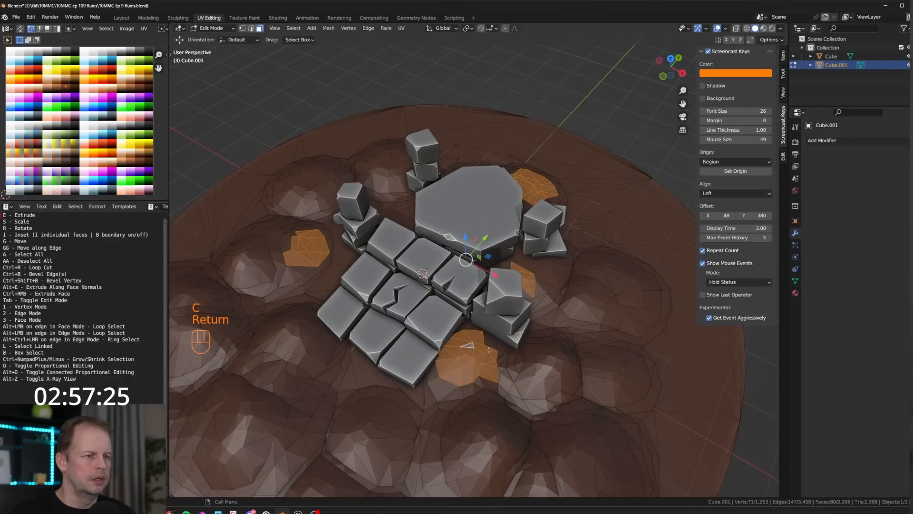
Duplicate the selected ground patches with a slight offset and separate the copies into their own object
{"action": "middle_click_drag", "start_coordinate": [482, 357], "coordinate": [533, 297]}
{"action": "key", "text": "shift+d"}
{"action": "right_click", "coordinate": [497, 317]}
{"action": "key", "text": "g"}
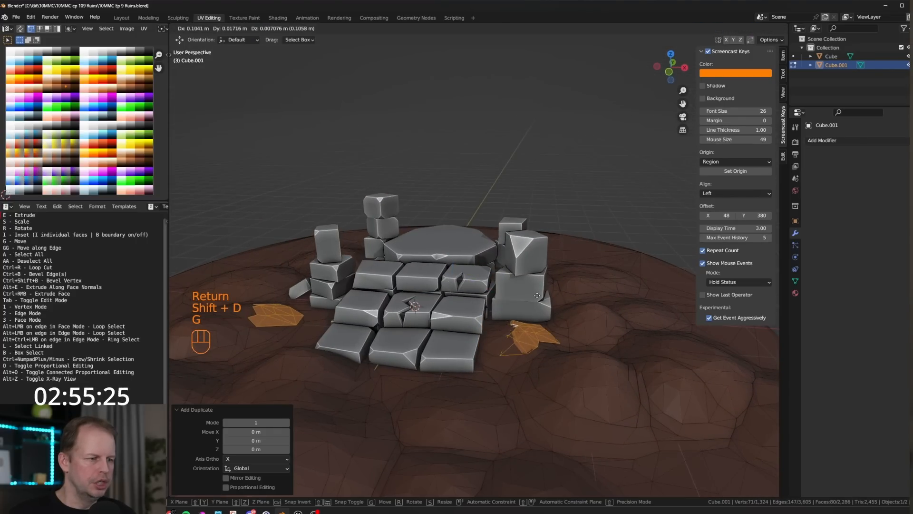
{"action": "left_click", "coordinate": [537, 299]}
{"action": "key", "text": "p"}
{"action": "left_click", "coordinate": [560, 299]}
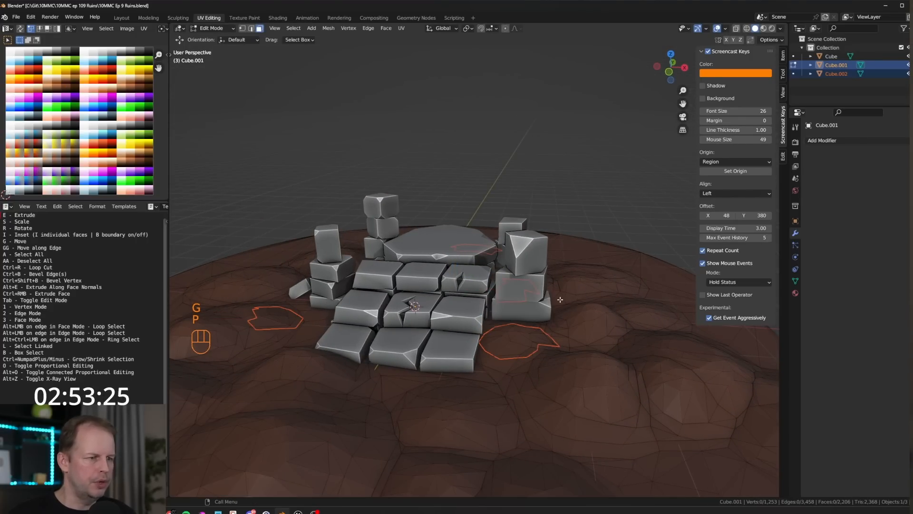
{"action": "key", "text": "Tab"}
{"action": "key", "text": "Tab"}
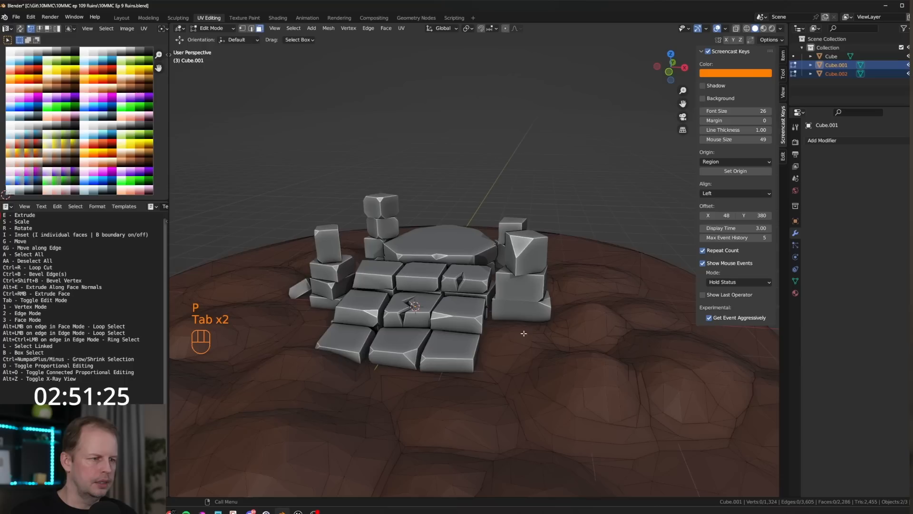
{"action": "key", "text": "a"}
{"action": "key", "text": "ctrl+z"}
{"action": "key", "text": "ctrl+z"}
{"action": "key", "text": "ctrl+z"}
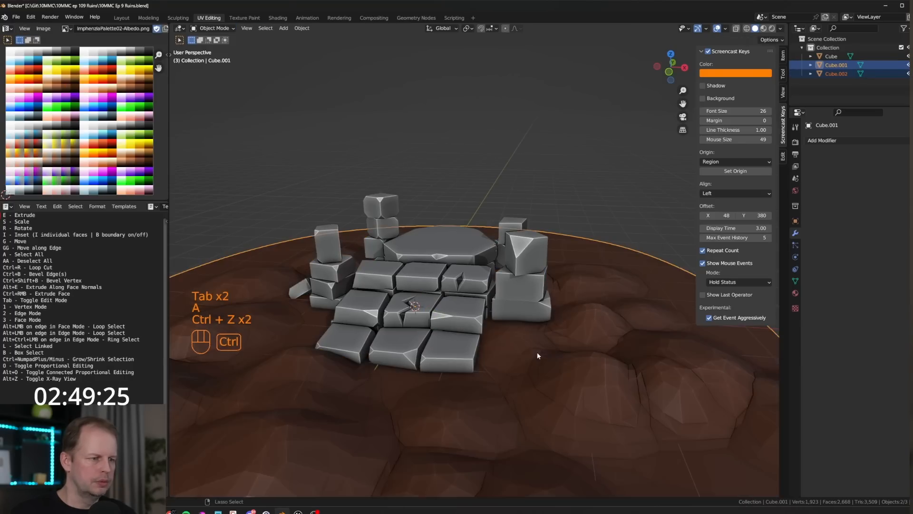
{"action": "key", "text": "Tab"}
{"action": "key", "text": "Tab"}
{"action": "key", "text": "a"}
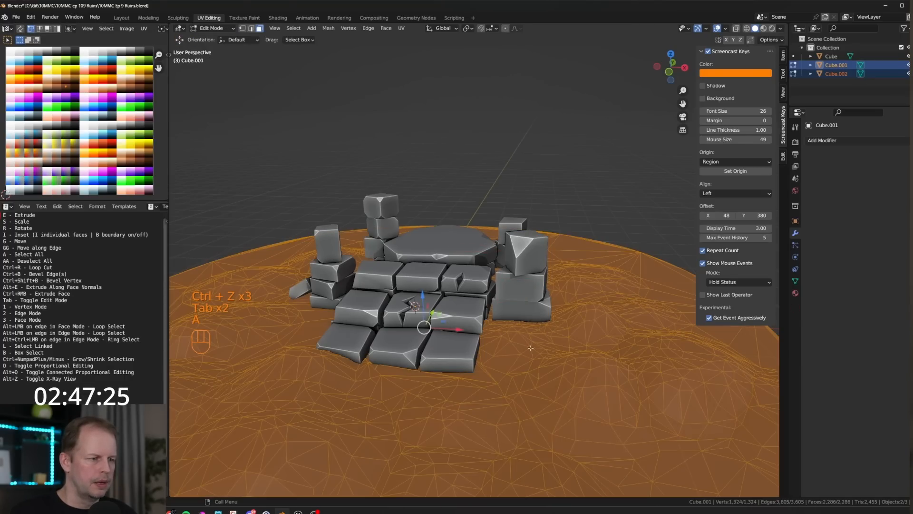
{"action": "left_click", "coordinate": [530, 351]}
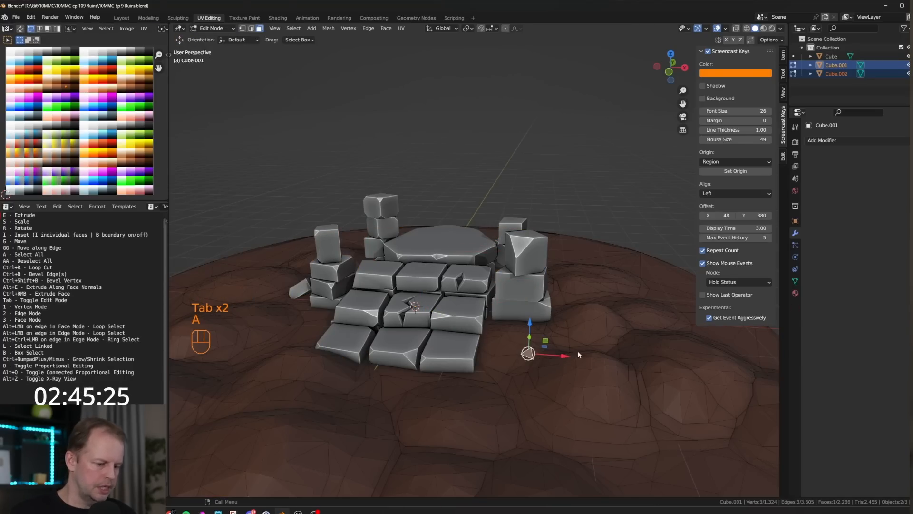
Leave mesh editing and hide the ground object, keeping the separated patches visible
{"action": "key", "text": "Tab"}
{"action": "key", "text": "h"}
{"action": "middle_click_drag", "start_coordinate": [573, 324], "coordinate": [552, 361]}
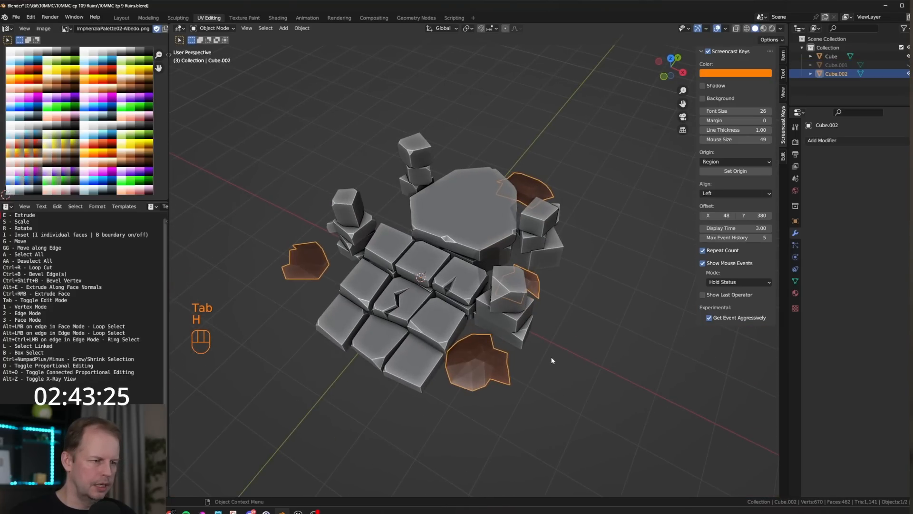
Select all faces of the separated patches and move their UVs onto an olive-green palette swatch
{"action": "key", "text": "Tab"}
{"action": "key", "text": "a"}
{"action": "key", "text": "a"}
{"action": "key", "text": "g"}
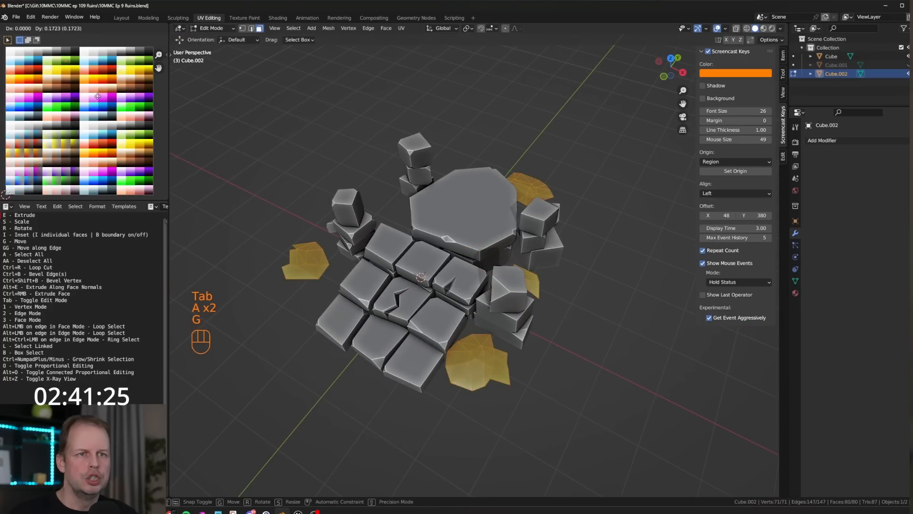
{"action": "left_click", "coordinate": [98, 97]}
{"action": "key", "text": "g"}
{"action": "key", "text": "g"}
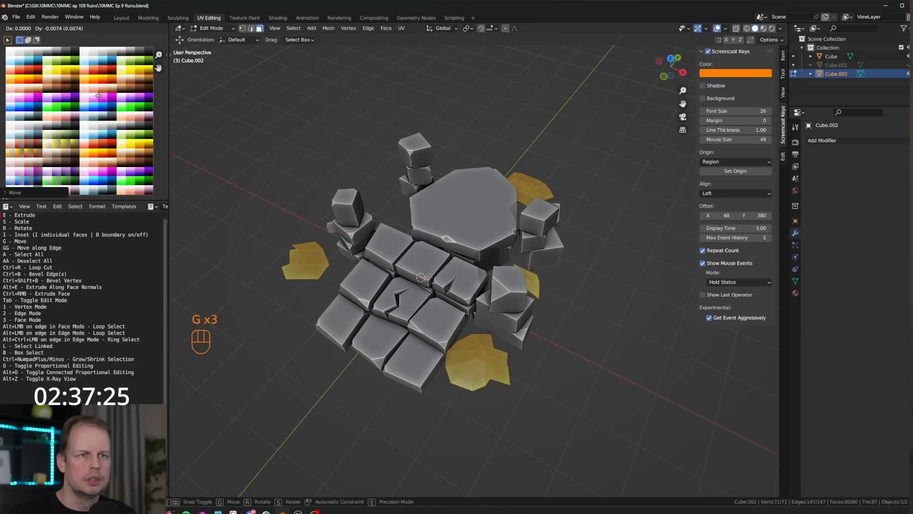
{"action": "left_click", "coordinate": [107, 100]}
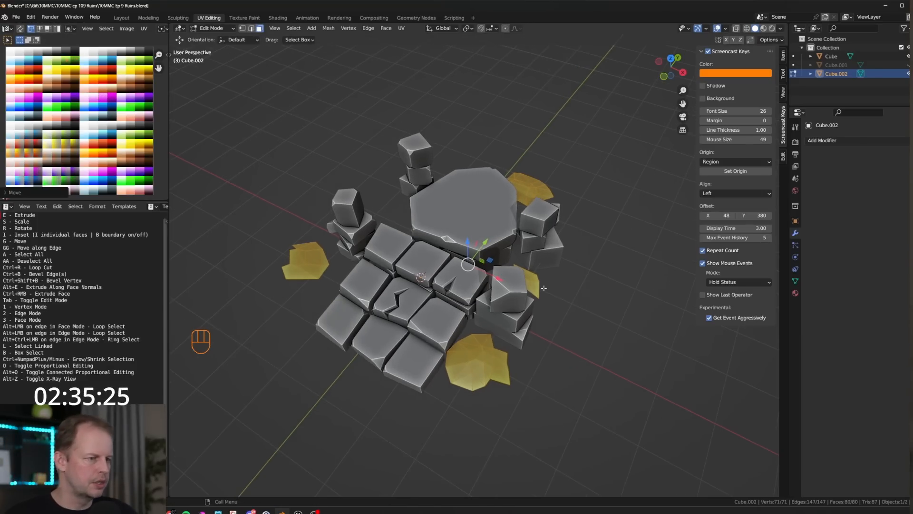
{"action": "middle_click_drag", "start_coordinate": [500, 324], "coordinate": [537, 268]}
{"action": "key", "text": "e"}
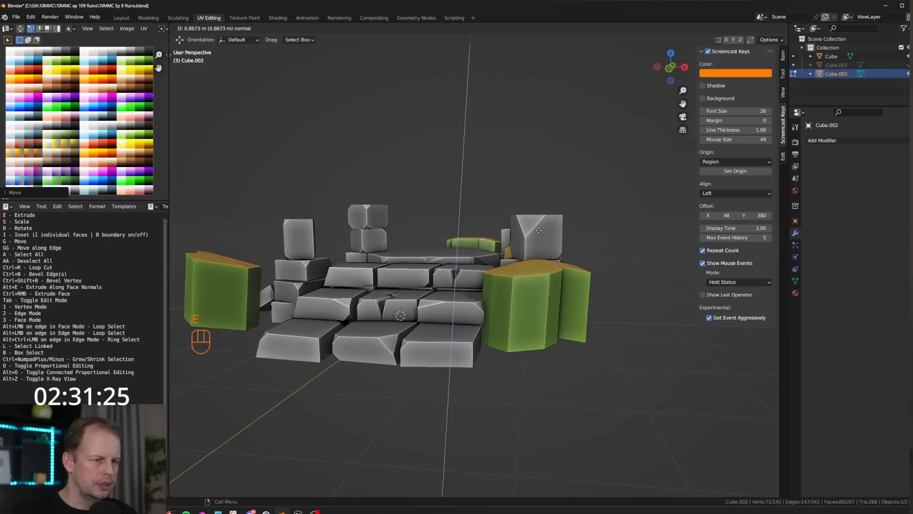
{"action": "left_click", "coordinate": [538, 222]}
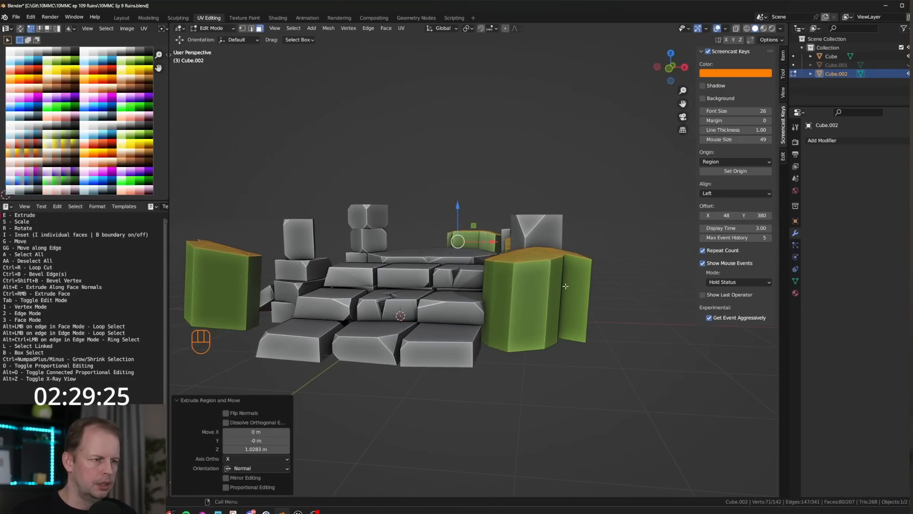
{"action": "key", "text": "ctrl+z"}
Extrude the green patches upward in three stacked segments, the second about 0.387 m and the third about 0.34 m
{"action": "key", "text": "e"}
{"action": "left_click", "coordinate": [511, 258]}
{"action": "key", "text": "e"}
{"action": "left_click", "coordinate": [519, 241]}
{"action": "key", "text": "e"}
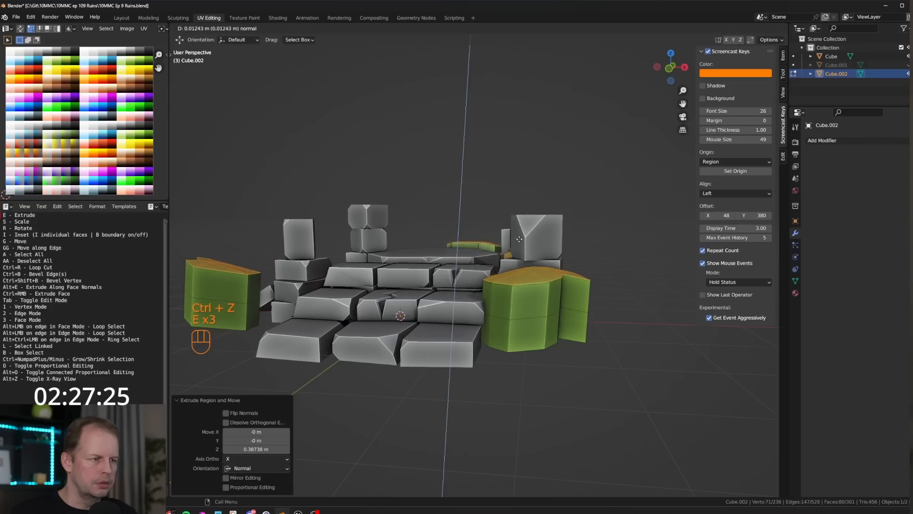
{"action": "left_click", "coordinate": [526, 220]}
{"action": "key", "text": "s"}
{"action": "right_click", "coordinate": [596, 239]}
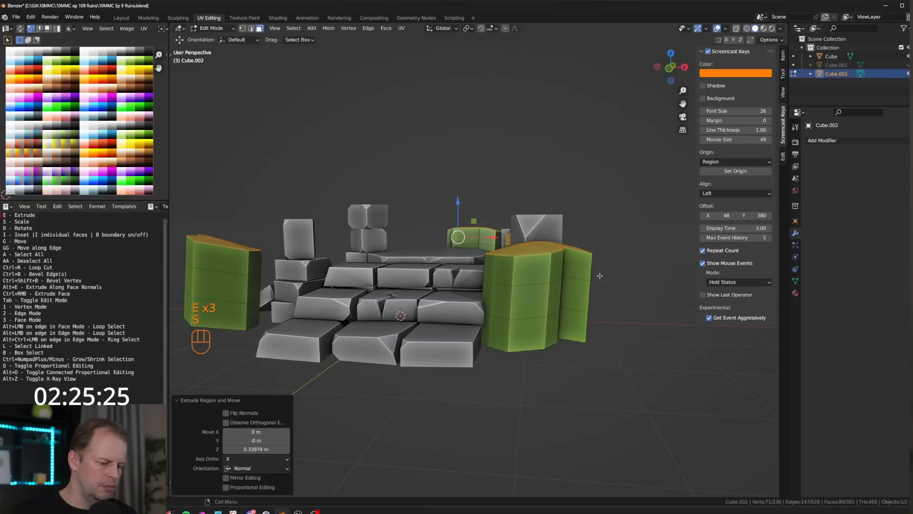
Scale the top faces of the green clumps down to about 0.666 and leave mesh editing
{"action": "key", "text": "s"}
{"action": "left_click", "coordinate": [572, 261]}
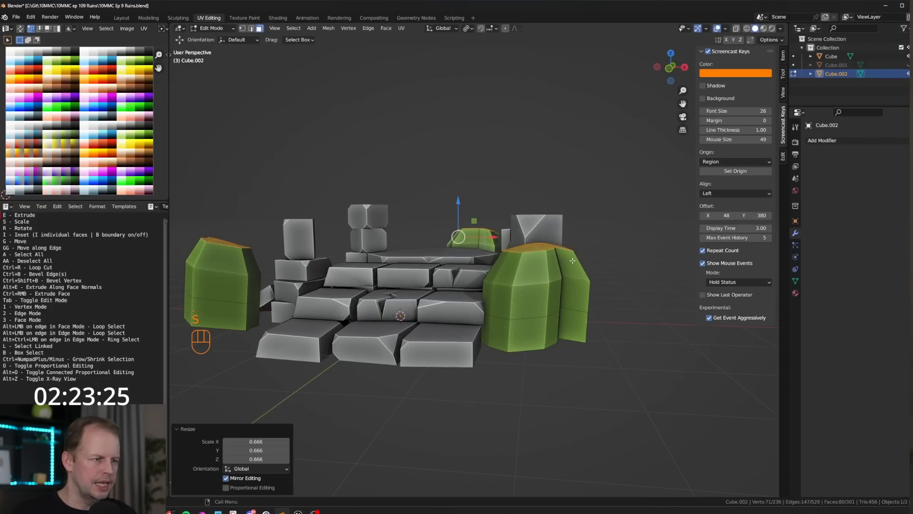
{"action": "key", "text": "Tab"}
Smooth the green clumps with a level 2 subdivision and apply the modifier
{"action": "middle_click_drag", "start_coordinate": [591, 298], "coordinate": [580, 309]}
{"action": "key", "text": "ctrl+3"}
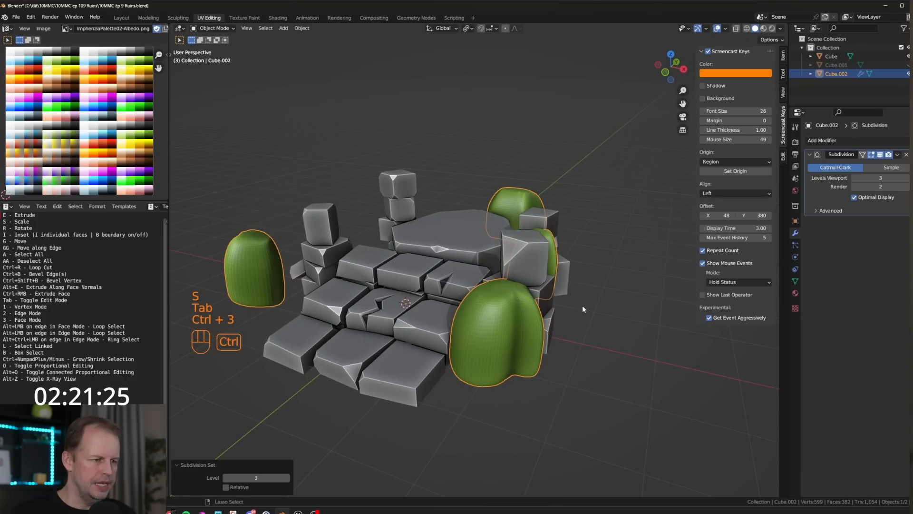
{"action": "key", "text": "ctrl+z"}
{"action": "key", "text": "ctrl+2"}
{"action": "key", "text": "ctrl+a"}
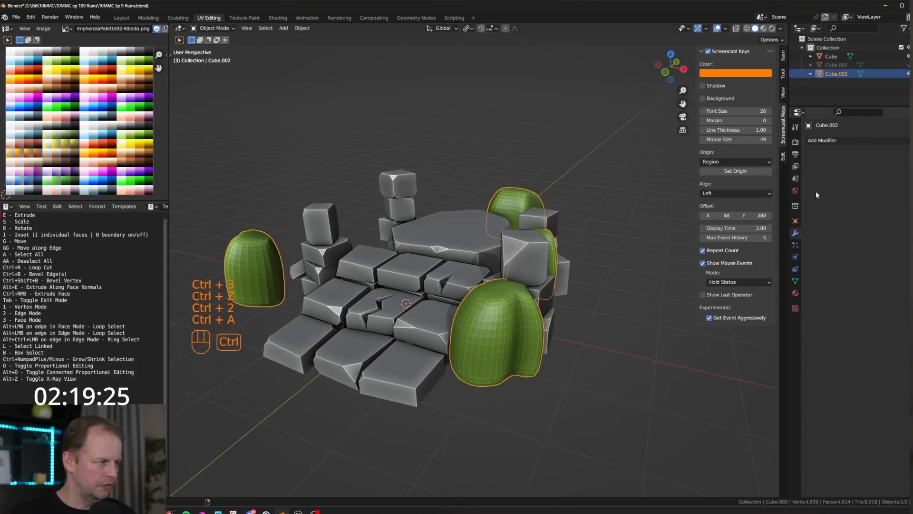
Return to mesh editing in vertex mode and select all linked vertices of the four green clumps
{"action": "key", "text": "Tab"}
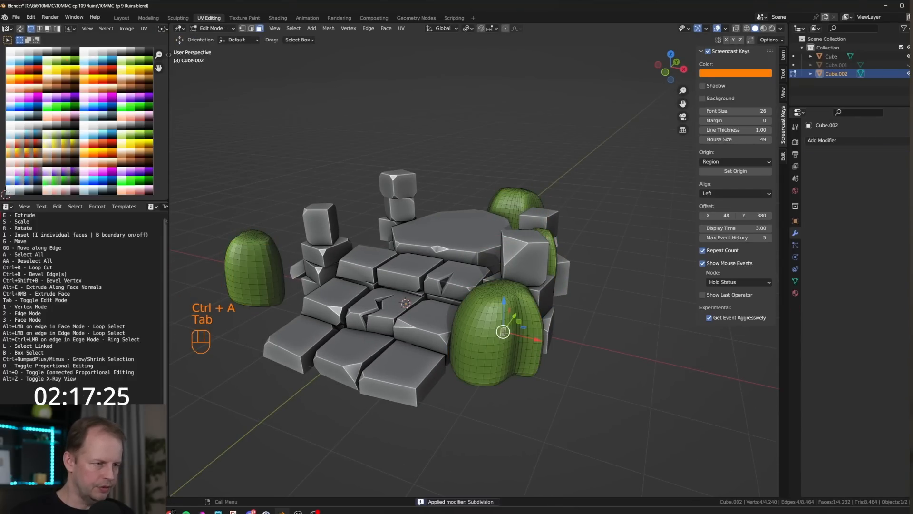
{"action": "middle_click_drag", "start_coordinate": [511, 323], "coordinate": [489, 330]}
{"action": "key", "text": "1"}
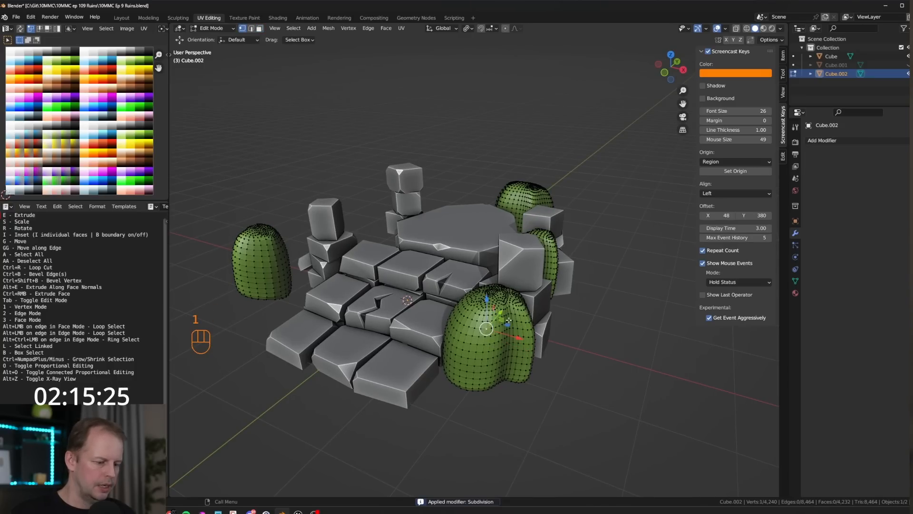
{"action": "key", "text": "l"}
{"action": "key", "text": "l"}
{"action": "middle_click_drag", "start_coordinate": [266, 257], "coordinate": [291, 266]}
{"action": "key", "text": "l"}
{"action": "key", "text": "l"}
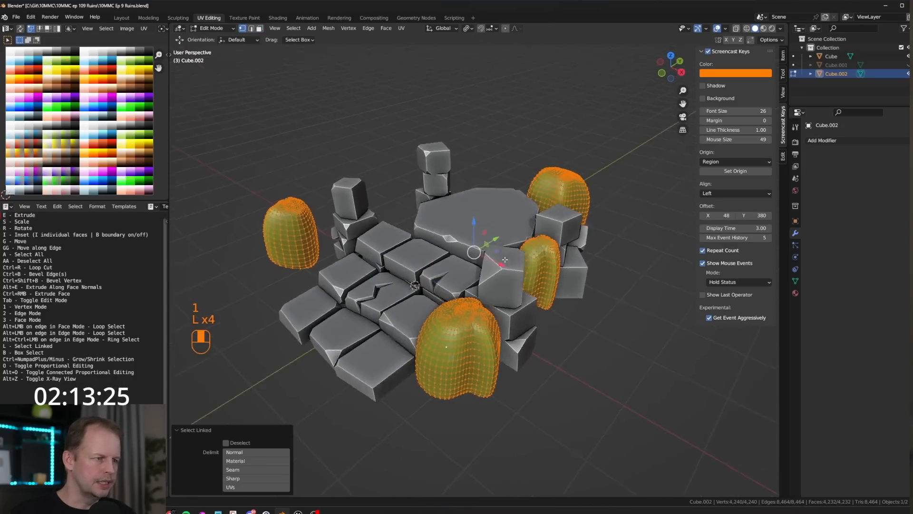
Randomly deselect clump vertices at ratio 0.597 with seed 2, and fatten the remaining ones outward by about 0.06 m
{"action": "middle_click_drag", "start_coordinate": [505, 260], "coordinate": [514, 254]}
{"action": "key", "text": "F3"}
{"action": "key", "text": "Return"}
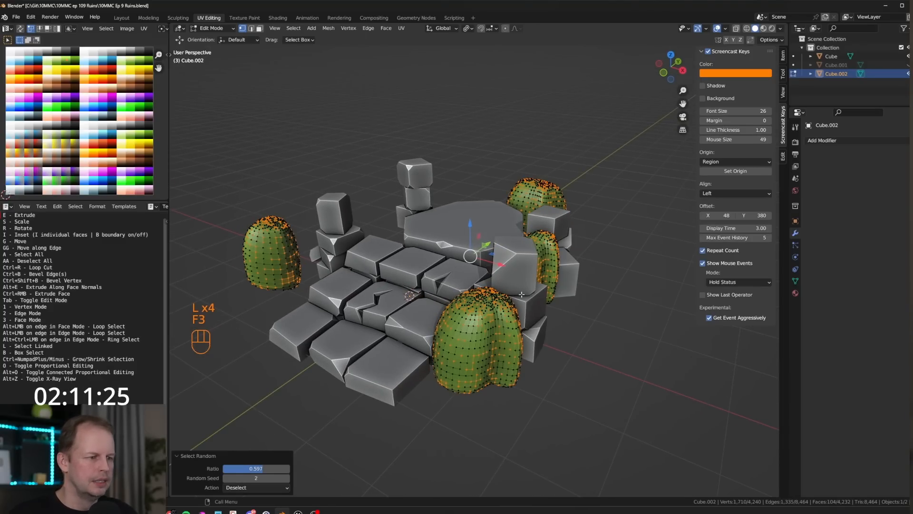
{"action": "key", "text": "alt+s"}
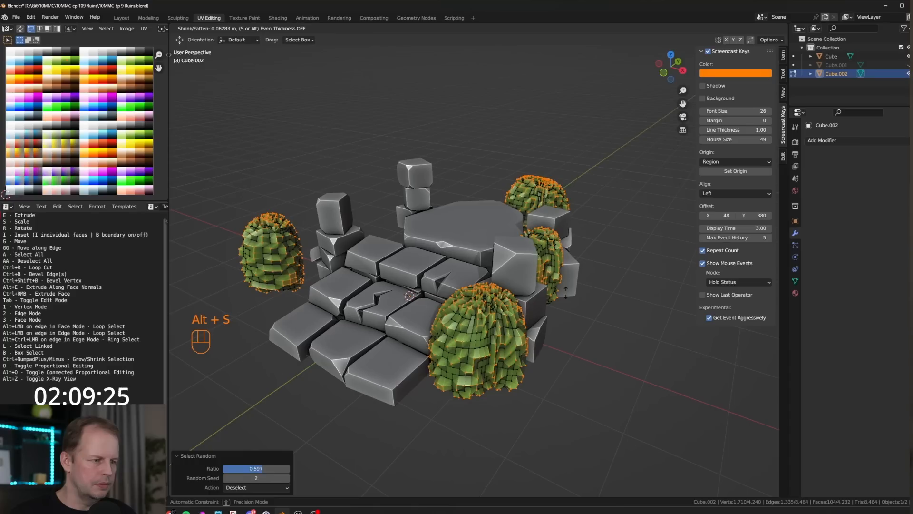
{"action": "left_click", "coordinate": [571, 292]}
Thin the vertex selection randomly again with seed 3 and fatten the rest outward by about 0.08 m into leaf tips
{"action": "key", "text": "F3"}
{"action": "key", "text": "Return"}
{"action": "key", "text": "alt+s"}
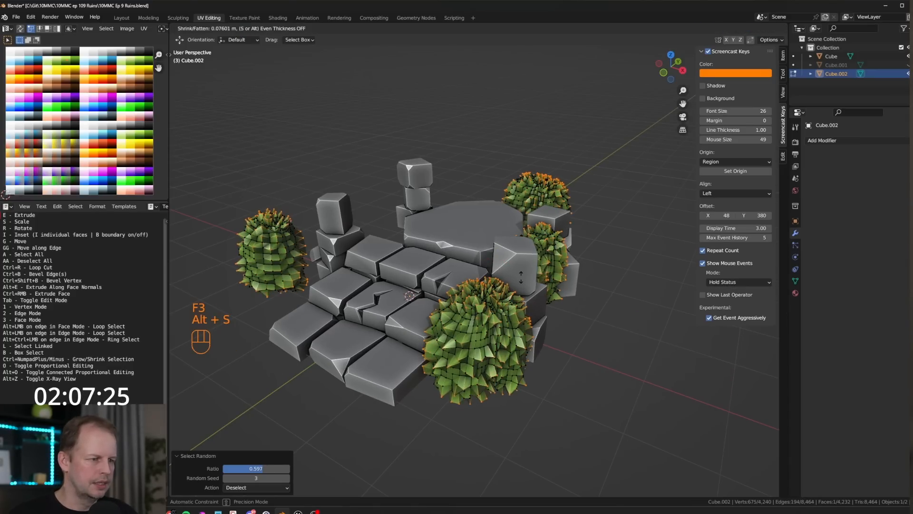
{"action": "left_click", "coordinate": [529, 296]}
Turn on proportional editing and pull the sides of the large clump beside the stairs outward
{"action": "left_click", "coordinate": [486, 306]}
{"action": "key", "text": "o"}
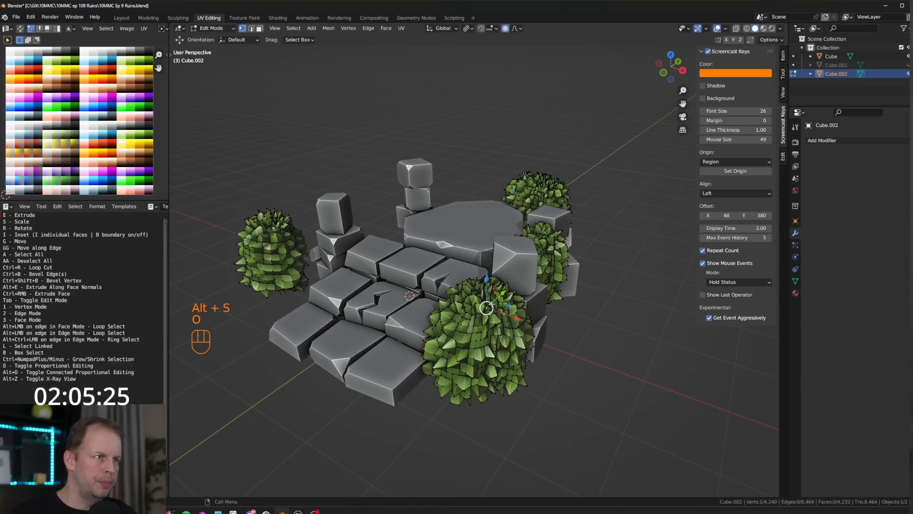
{"action": "key", "text": "g"}
{"action": "left_click", "coordinate": [522, 351]}
{"action": "left_click", "coordinate": [524, 352]}
{"action": "key", "text": "g"}
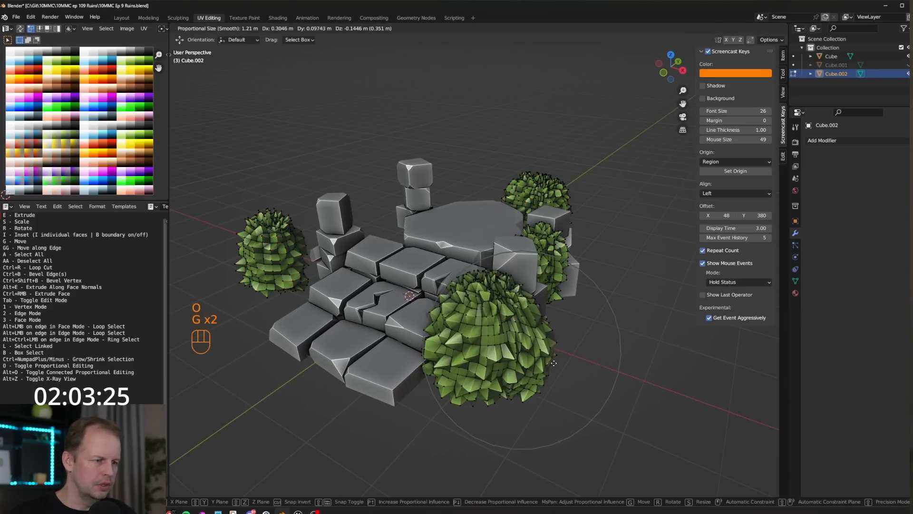
{"action": "left_click", "coordinate": [544, 360]}
{"action": "left_click", "coordinate": [434, 346]}
{"action": "key", "text": "g"}
{"action": "left_click", "coordinate": [425, 347]}
Raise the top of the large clump beside the stairs into a peak with a proportional size of about 0.621
{"action": "left_click", "coordinate": [477, 285]}
{"action": "key", "text": "g"}
{"action": "scroll", "coordinate": [509, 319], "scroll_direction": "up", "scroll_amount": 5}
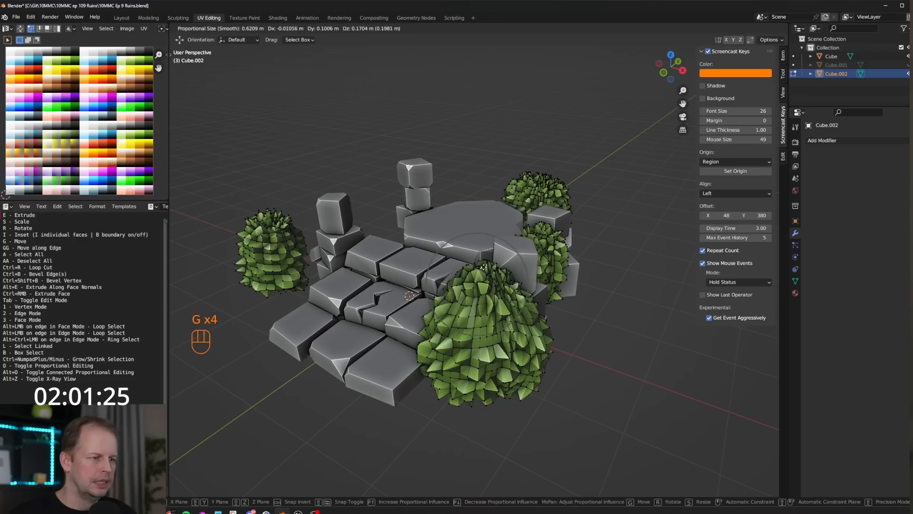
{"action": "left_click", "coordinate": [509, 302]}
{"action": "key", "text": "g"}
{"action": "left_click", "coordinate": [513, 298]}
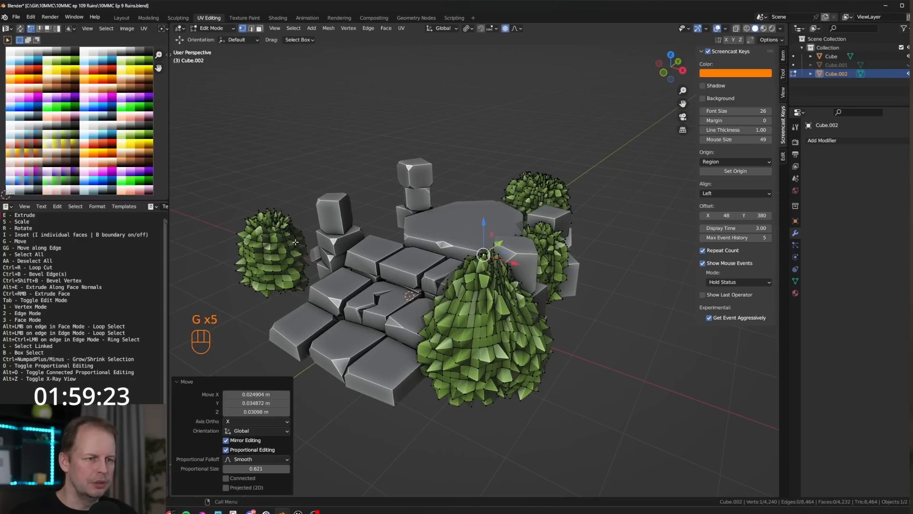
Pull the near side and lower parts of the clump on the opposite side of the stairs outward
{"action": "left_click", "coordinate": [296, 242]}
{"action": "key", "text": "g"}
{"action": "left_click", "coordinate": [314, 243]}
{"action": "left_click", "coordinate": [284, 276]}
{"action": "key", "text": "g"}
{"action": "left_click", "coordinate": [305, 282]}
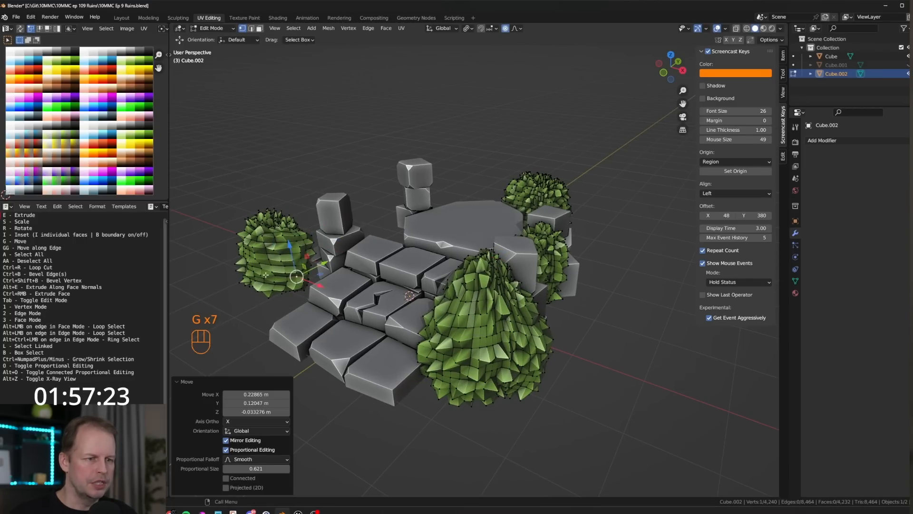
{"action": "left_click", "coordinate": [265, 280]}
{"action": "key", "text": "g"}
{"action": "left_click", "coordinate": [256, 284]}
Stretch that clump's lower inner edge toward the base of the stairs with two proportional moves
{"action": "left_click", "coordinate": [278, 235]}
{"action": "middle_click_drag", "start_coordinate": [252, 301], "coordinate": [280, 292]}
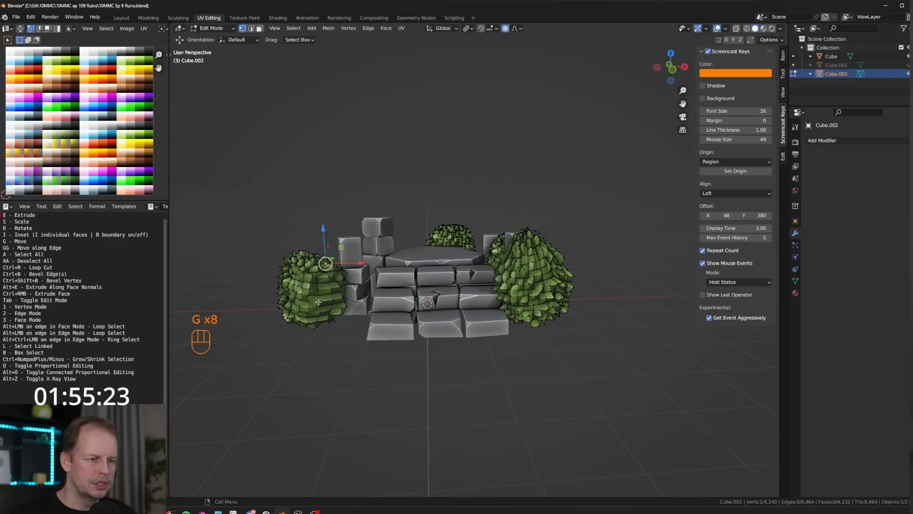
{"action": "left_click", "coordinate": [329, 288]}
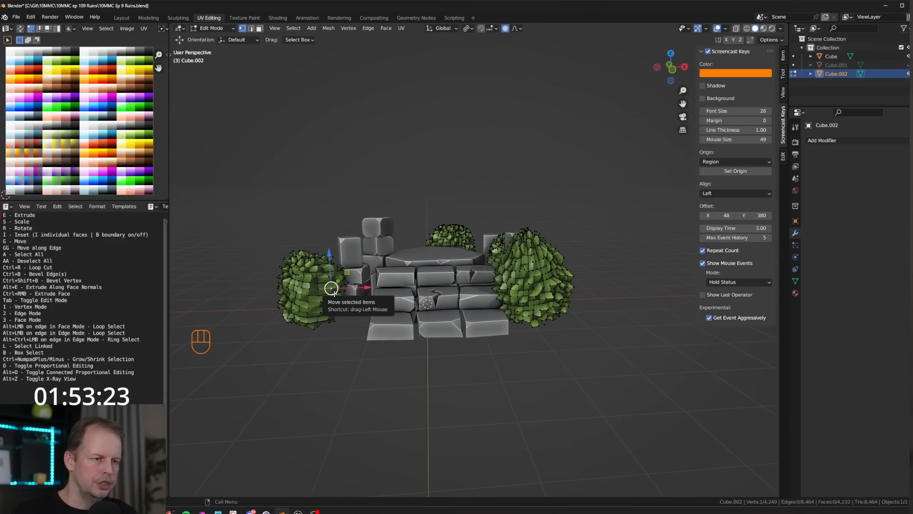
{"action": "key", "text": "f"}
{"action": "key", "text": "g"}
{"action": "left_click", "coordinate": [341, 298]}
{"action": "key", "text": "g"}
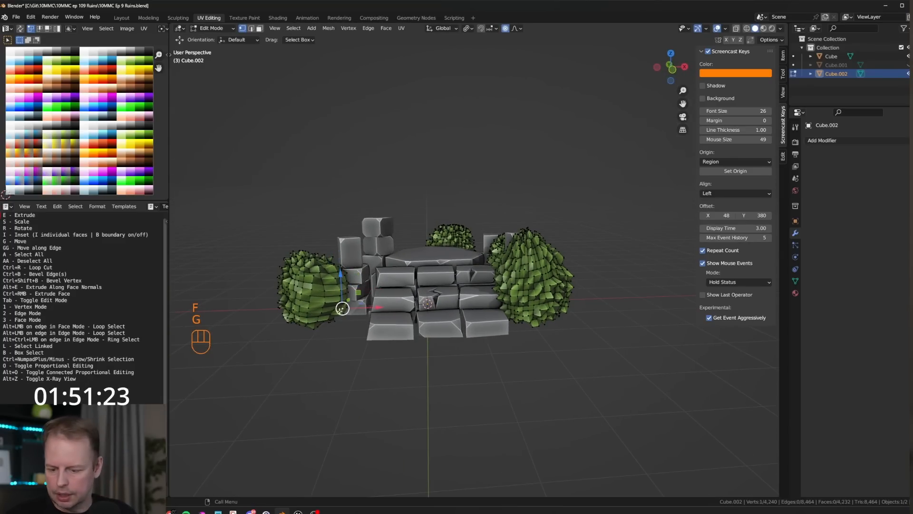
{"action": "left_click", "coordinate": [354, 311]}
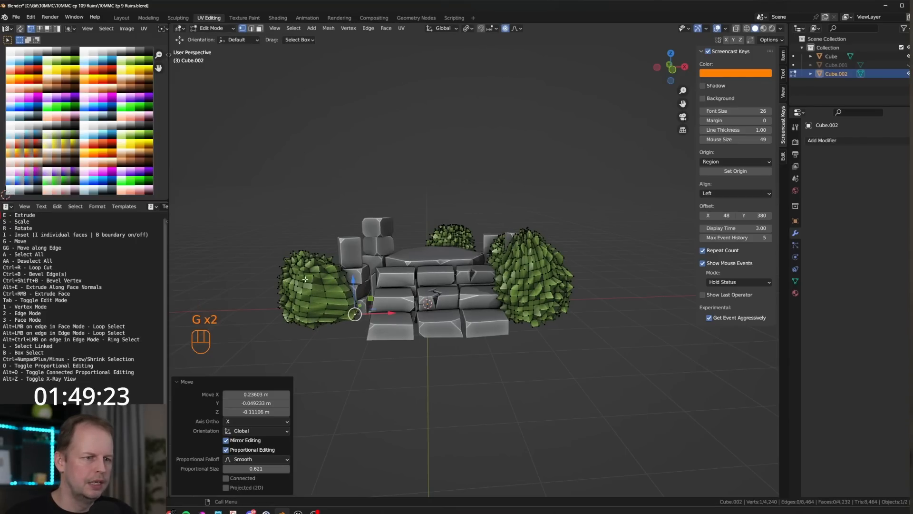
Twist the same clump about 38.2° around Z with a proportional size of 1.1, and shift part of it
{"action": "key", "text": "r"}
{"action": "key", "text": "z"}
{"action": "scroll", "coordinate": [331, 245], "scroll_direction": "down", "scroll_amount": 6}
{"action": "left_click", "coordinate": [334, 275]}
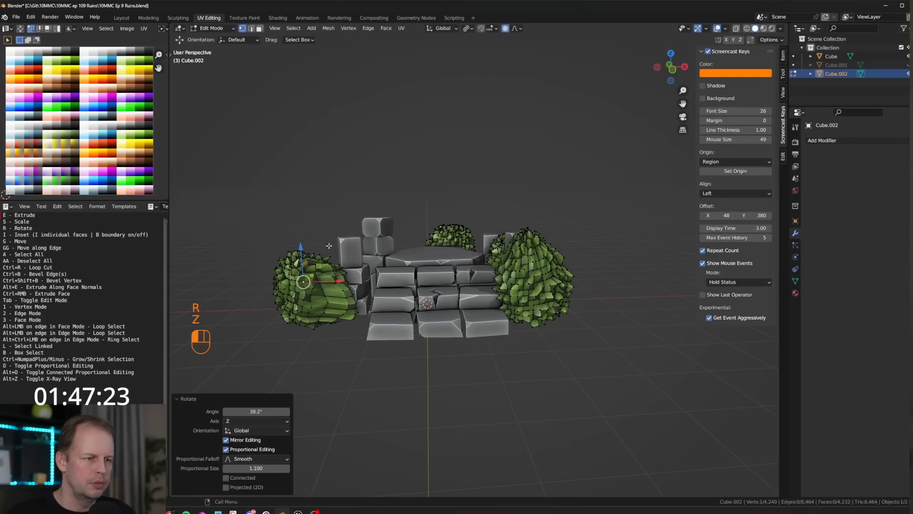
{"action": "key", "text": "g"}
{"action": "left_click", "coordinate": [351, 275]}
Pull the lower outer part of the clump behind the platform outward and raise its top
{"action": "middle_click_drag", "start_coordinate": [435, 273], "coordinate": [366, 303]}
{"action": "left_click", "coordinate": [588, 237]}
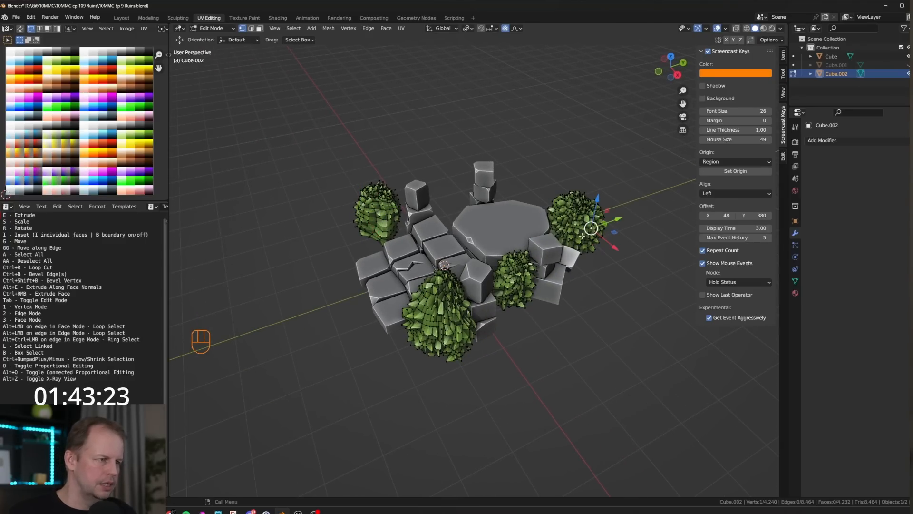
{"action": "left_click", "coordinate": [605, 249], "text": "ctrl"}
{"action": "left_click", "coordinate": [622, 263]}
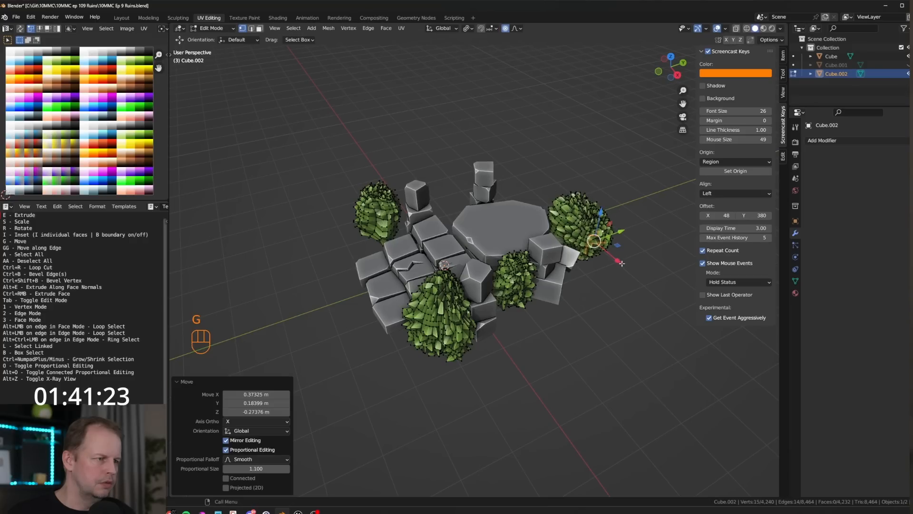
{"action": "left_click", "coordinate": [583, 210]}
{"action": "key", "text": "g"}
{"action": "left_click", "coordinate": [578, 194]}
Widen the rear clump by pulling one side toward the platform and the other side away from it
{"action": "left_click", "coordinate": [567, 212]}
{"action": "key", "text": "g"}
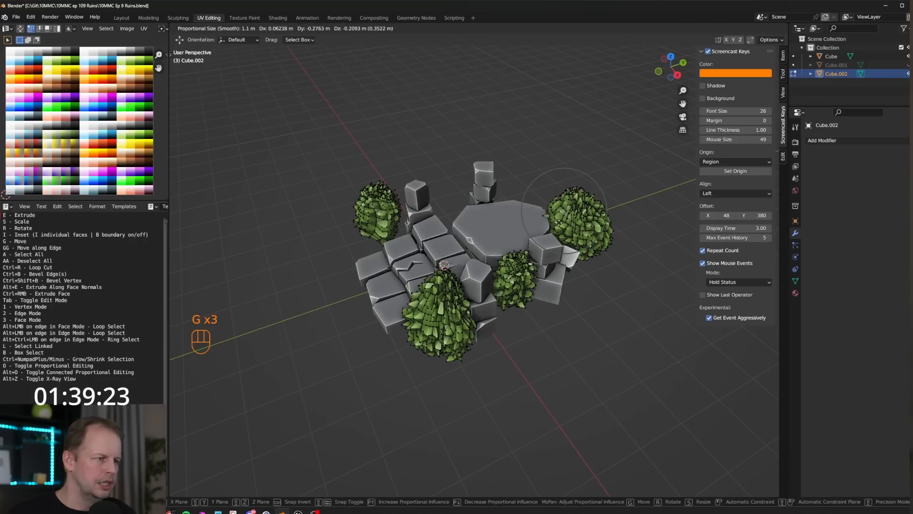
{"action": "left_click", "coordinate": [558, 222]}
{"action": "left_click", "coordinate": [584, 217]}
{"action": "key", "text": "g"}
{"action": "left_click", "coordinate": [591, 218]}
Adjust both sides of the small clump between the stone stacks with proportional moves
{"action": "scroll", "coordinate": [585, 231], "scroll_direction": "up", "scroll_amount": 1}
{"action": "middle_click_drag", "start_coordinate": [579, 241], "coordinate": [563, 245]}
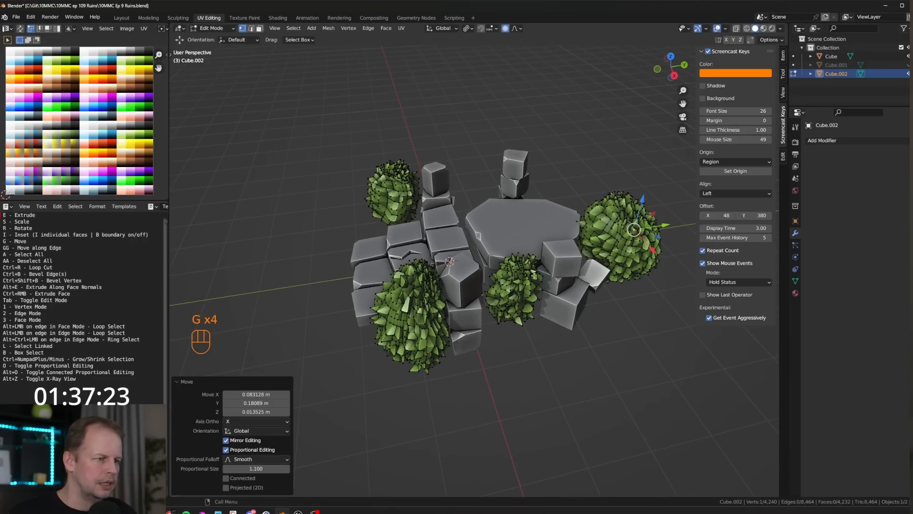
{"action": "left_click", "coordinate": [530, 279]}
{"action": "key", "text": "g"}
{"action": "left_click", "coordinate": [533, 282]}
{"action": "left_click", "coordinate": [505, 290]}
{"action": "key", "text": "g"}
{"action": "left_click", "coordinate": [494, 290]}
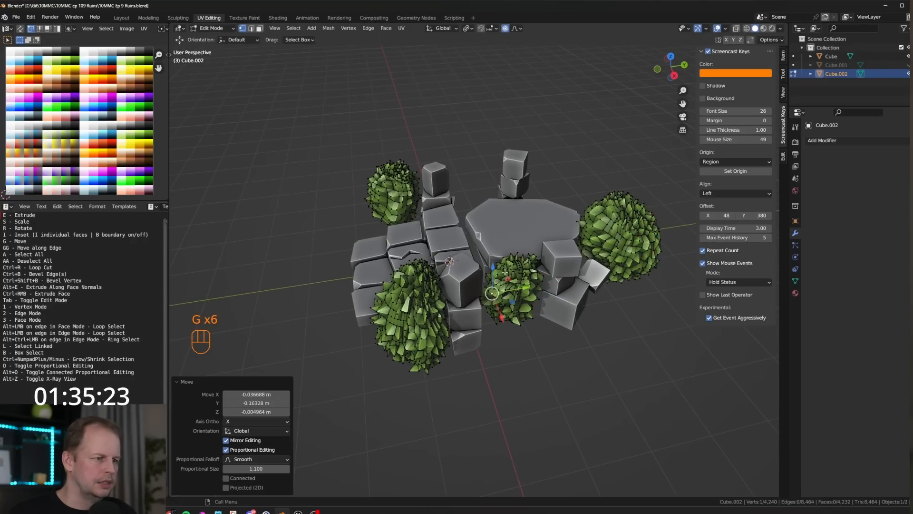
Nudge a vertex of the small clump between the stone stacks with proportional editing
{"action": "middle_click_drag", "start_coordinate": [505, 272], "coordinate": [557, 275]}
{"action": "scroll", "coordinate": [557, 275], "scroll_direction": "up", "scroll_amount": 2}
{"action": "left_click", "coordinate": [536, 233]}
{"action": "key", "text": "g"}
{"action": "middle_click_drag", "start_coordinate": [538, 232], "coordinate": [593, 238]}
{"action": "left_click", "coordinate": [544, 224]}
In face mode, select a patch of adjacent faces on the small clump's side facing the stone platform
{"action": "scroll", "coordinate": [485, 229], "scroll_direction": "up", "scroll_amount": 2}
{"action": "key", "text": "3"}
{"action": "left_click", "coordinate": [437, 198]}
{"action": "left_click", "coordinate": [438, 194], "text": "shift"}
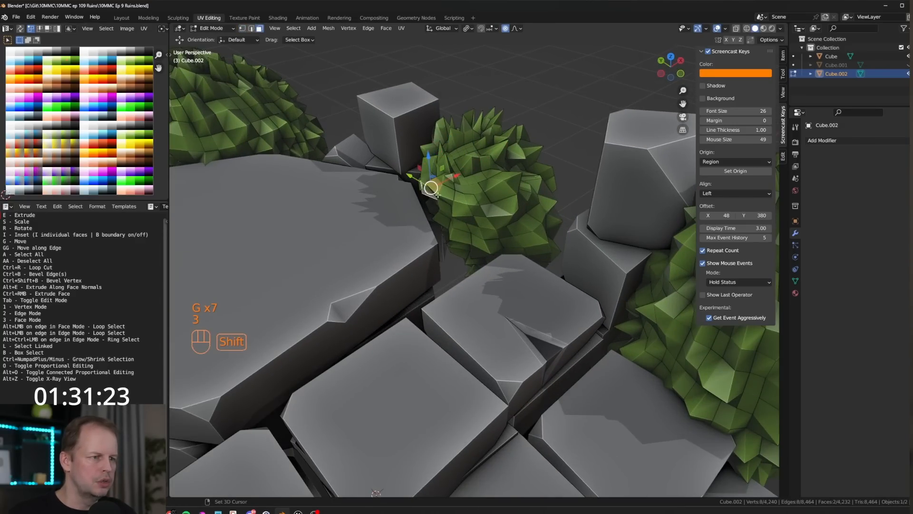
{"action": "left_click", "coordinate": [437, 183], "text": "shift"}
{"action": "left_click", "coordinate": [437, 205], "text": "shift"}
{"action": "middle_click_drag", "start_coordinate": [437, 204], "coordinate": [470, 188]}
{"action": "key", "text": "c"}
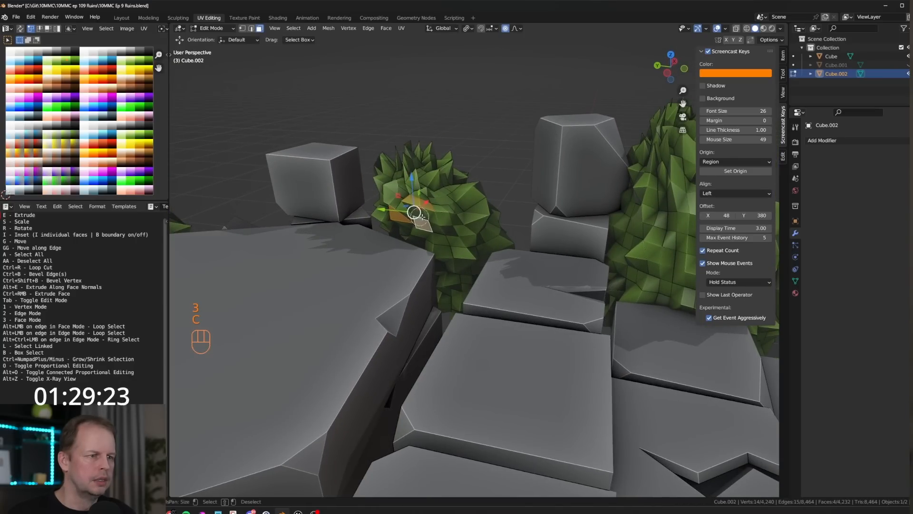
{"action": "right_click", "coordinate": [451, 225]}
{"action": "key", "text": "a"}
{"action": "key", "text": "a"}
{"action": "key", "text": "c"}
{"action": "left_click", "coordinate": [416, 220]}
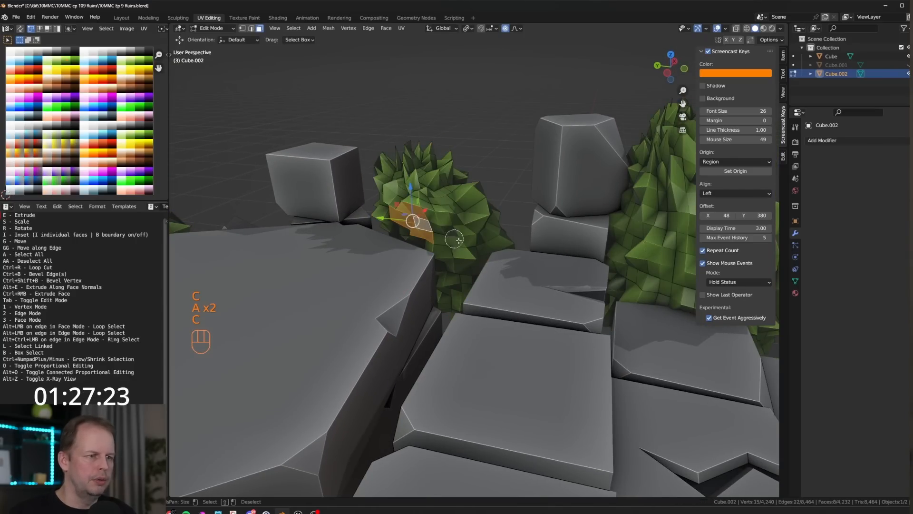
{"action": "key", "text": "Return"}
Extrude the selected faces about 0.137 m, turn off proportional editing, scale them to 0.76 and shift them slightly downward
{"action": "middle_click_drag", "start_coordinate": [457, 240], "coordinate": [426, 237]}
{"action": "key", "text": "e"}
{"action": "left_click", "coordinate": [446, 243]}
{"action": "key", "text": "s"}
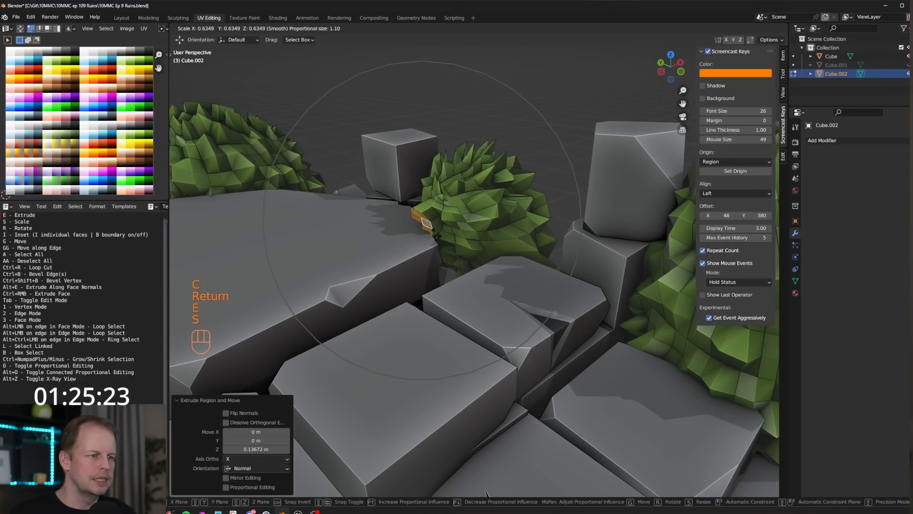
{"action": "key", "text": "Escape"}
{"action": "key", "text": "o"}
{"action": "key", "text": "s"}
{"action": "left_click", "coordinate": [490, 220]}
{"action": "key", "text": "r"}
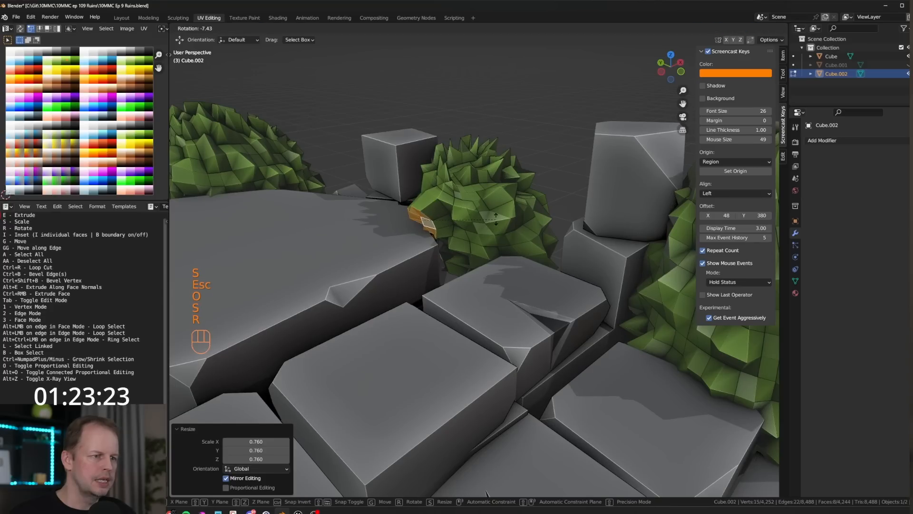
{"action": "key", "text": "g"}
{"action": "left_click", "coordinate": [478, 250]}
Extrude a second branch segment over the platform edge, taper its end and lower it slightly
{"action": "key", "text": "e"}
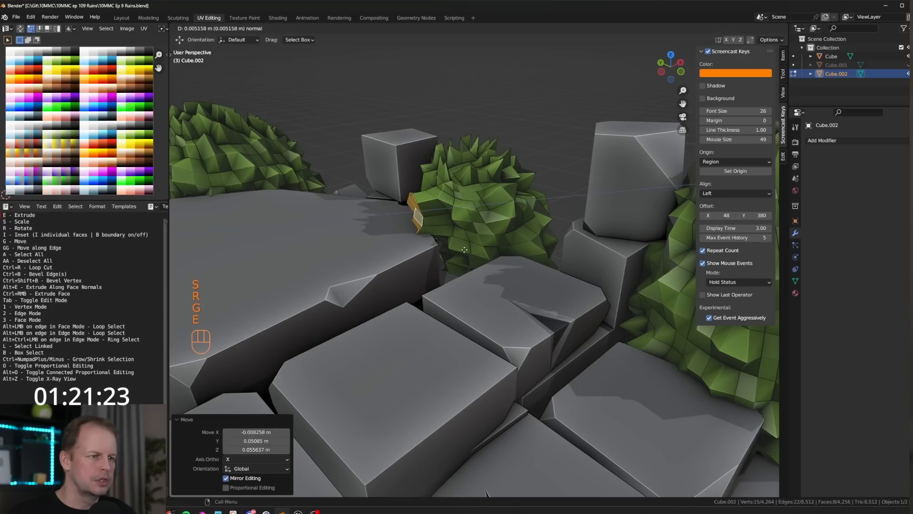
{"action": "left_click", "coordinate": [469, 249]}
{"action": "key", "text": "s"}
{"action": "left_click", "coordinate": [444, 252]}
{"action": "key", "text": "g"}
{"action": "left_click", "coordinate": [429, 255]}
Extrude a third branch segment, narrow its tip and bend it down toward the platform surface
{"action": "key", "text": "e"}
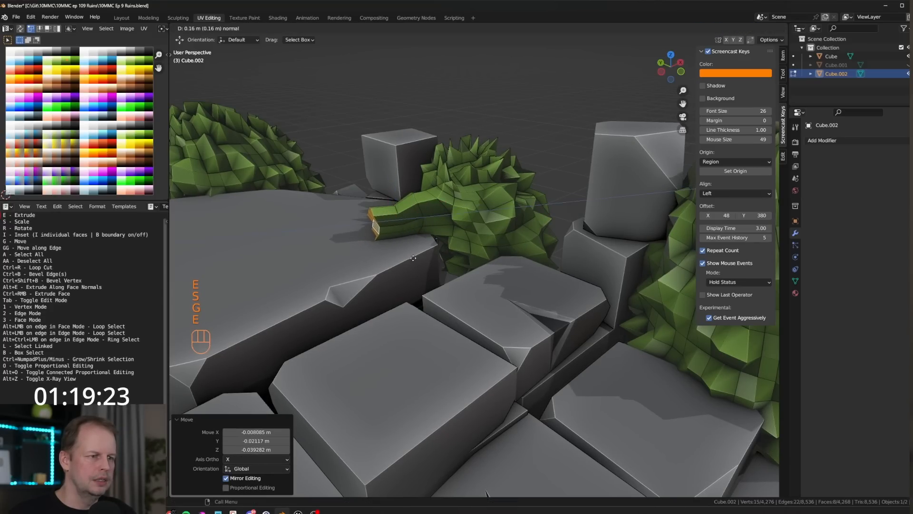
{"action": "left_click", "coordinate": [404, 256]}
{"action": "key", "text": "s"}
{"action": "left_click", "coordinate": [372, 253]}
{"action": "key", "text": "g"}
{"action": "left_click", "coordinate": [376, 252]}
{"action": "middle_click_drag", "start_coordinate": [380, 248], "coordinate": [369, 267]}
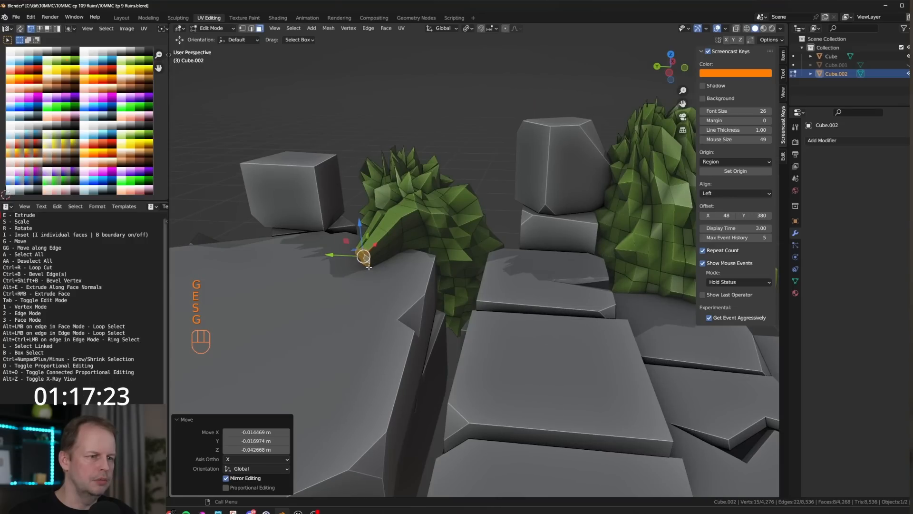
In vertex mode, pull the branch's underside toward the platform edge using proportional editing with a size of about 0.218 m
{"action": "key", "text": "1"}
{"action": "left_click", "coordinate": [397, 246]}
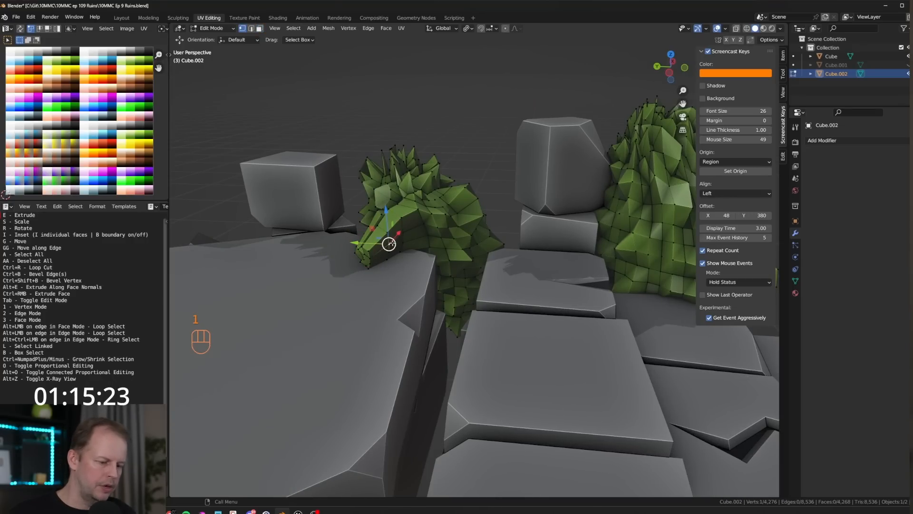
{"action": "key", "text": "o"}
{"action": "key", "text": "f"}
{"action": "key", "text": "g"}
{"action": "scroll", "coordinate": [431, 253], "scroll_direction": "up", "scroll_amount": 18}
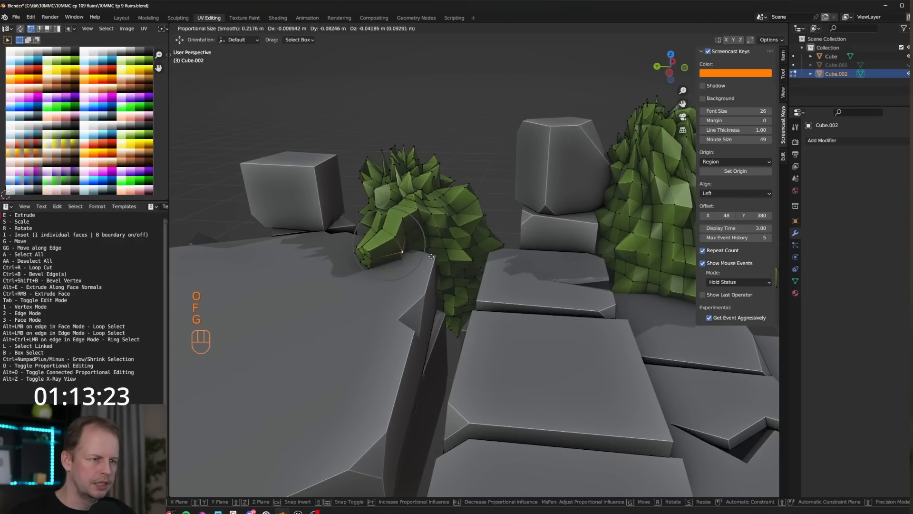
{"action": "left_click", "coordinate": [439, 261]}
Move vertices along the branch's underside, top and side to curve it over the platform edge, using proportional editing of about 0.18 m
{"action": "left_click", "coordinate": [425, 241]}
{"action": "key", "text": "g"}
{"action": "left_click", "coordinate": [438, 242]}
{"action": "left_click", "coordinate": [402, 219]}
{"action": "key", "text": "g"}
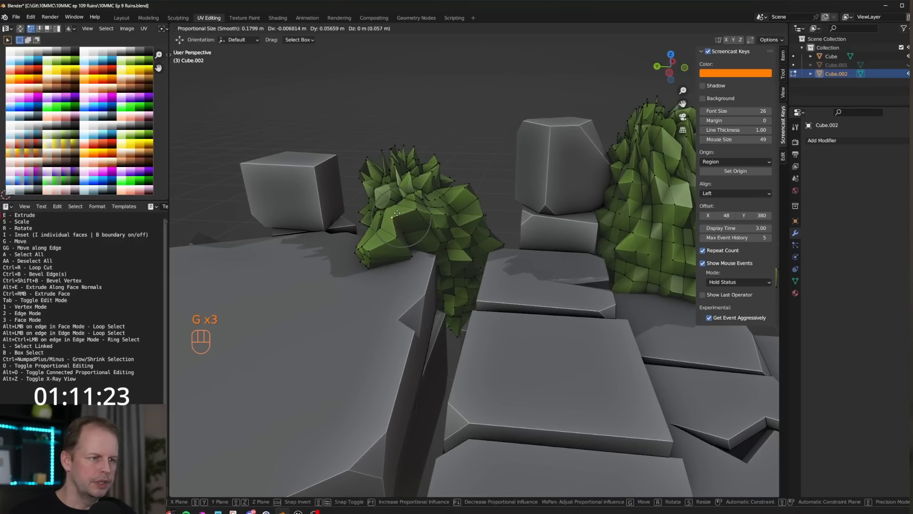
{"action": "left_click", "coordinate": [391, 219]}
{"action": "left_click", "coordinate": [376, 233]}
{"action": "key", "text": "g"}
{"action": "left_click", "coordinate": [370, 234]}
{"action": "left_click", "coordinate": [459, 292]}
{"action": "middle_click_drag", "start_coordinate": [459, 291], "coordinate": [432, 297]}
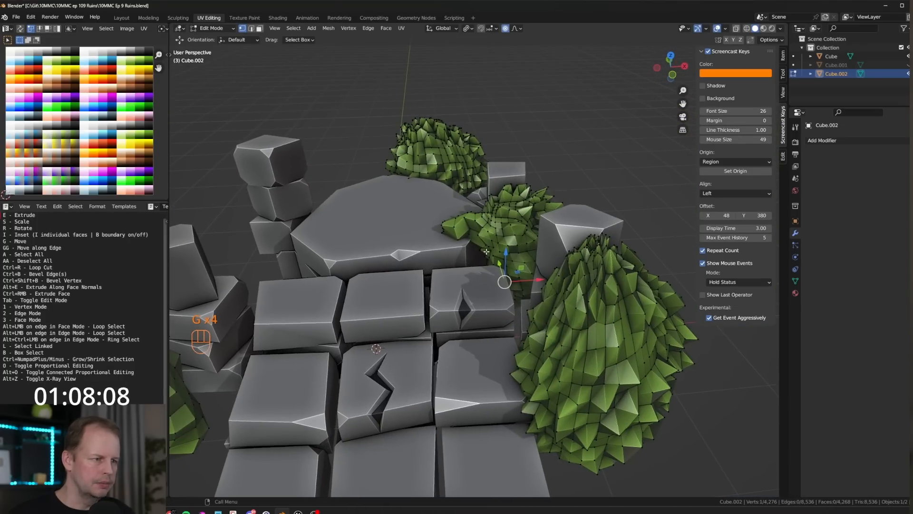
Finish editing the bush mesh and open the stone ruins mesh for editing
{"action": "key", "text": "Tab"}
{"action": "key", "text": "Tab"}
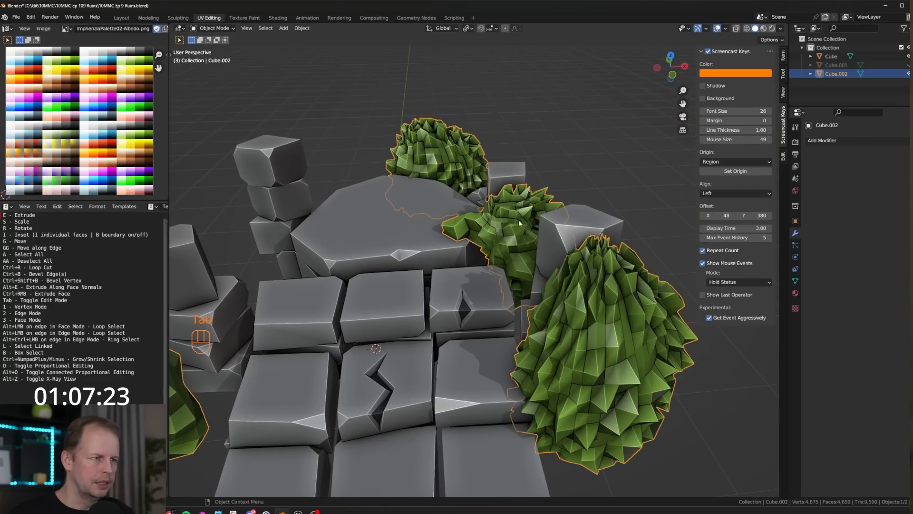
{"action": "left_click", "coordinate": [510, 182]}
{"action": "key", "text": "Tab"}
{"action": "mouse_move", "coordinate": [510, 182]}
{"action": "middle_mouse_down"}
{"action": "mouse_move", "coordinate": [523, 164]}
{"action": "mouse_move", "coordinate": [518, 177]}
{"action": "middle_mouse_up"}
{"action": "scroll", "coordinate": [518, 178], "scroll_direction": "down", "scroll_amount": 2}
{"action": "key", "text": "Tab"}
{"action": "scroll", "coordinate": [494, 190], "scroll_direction": "up", "scroll_amount": 3}
{"action": "mouse_move", "coordinate": [323, 286]}
{"action": "middle_mouse_down"}
{"action": "mouse_move", "coordinate": [352, 248]}
{"action": "mouse_move", "coordinate": [321, 279]}
{"action": "middle_mouse_up"}
{"action": "key", "text": "Tab"}
{"action": "left_click", "coordinate": [321, 279]}
{"action": "key", "text": "Tab"}
Knife-cut a narrow wedge-shaped crack across the platform slab's top and front side, and select the two resulting faces
{"action": "key", "text": "k"}
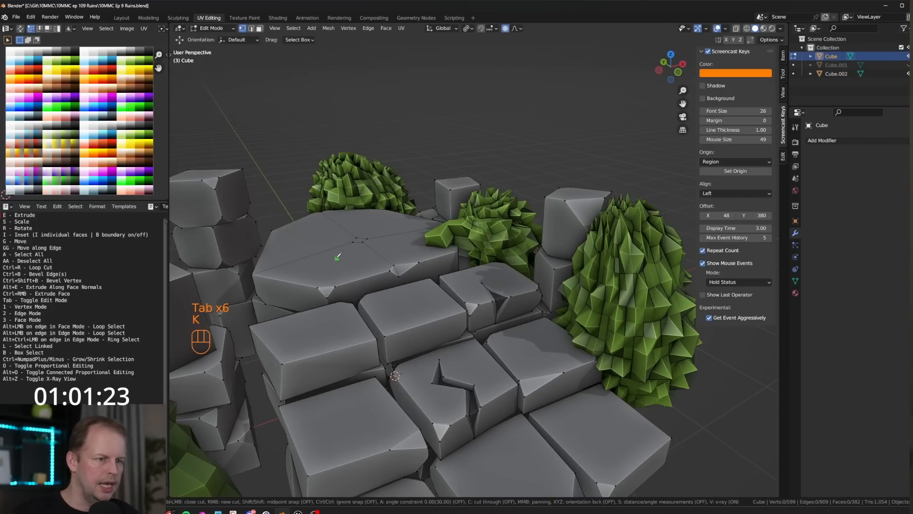
{"action": "left_click", "coordinate": [326, 265]}
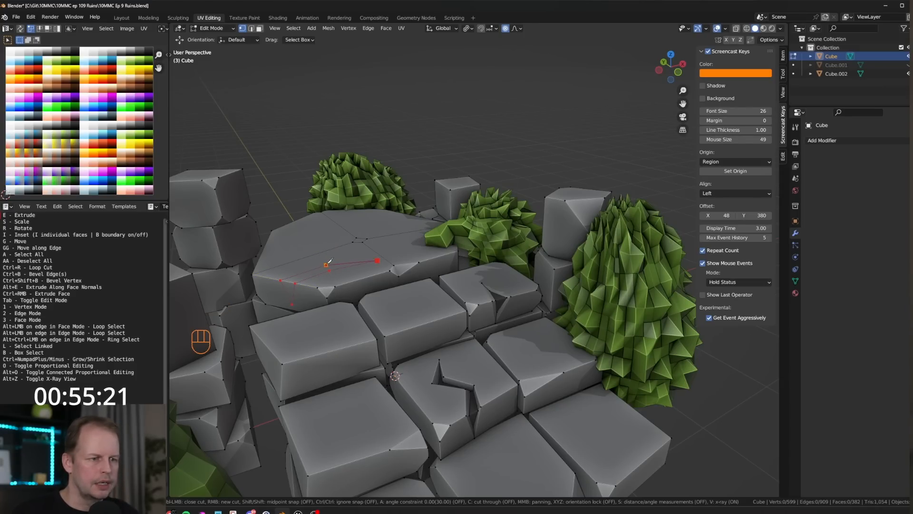
{"action": "left_click", "coordinate": [327, 264]}
{"action": "key", "text": "Return"}
{"action": "key", "text": "3"}
{"action": "left_click", "coordinate": [306, 276]}
{"action": "left_click", "coordinate": [290, 289], "text": "shift"}
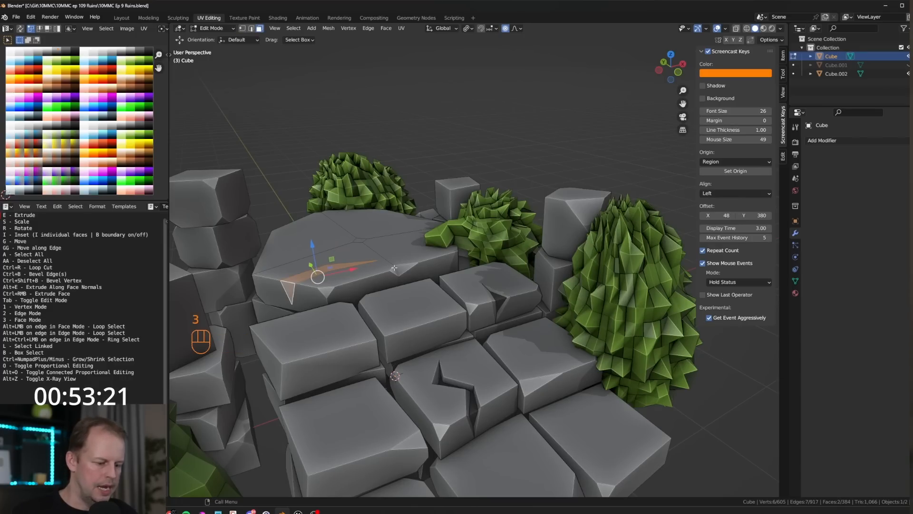
Inset the platform crack faces about 0.03 m, turn off proportional editing and shrink them inward about 0.066 m
{"action": "key", "text": "i"}
{"action": "left_click", "coordinate": [391, 269]}
{"action": "key", "text": "alt+s"}
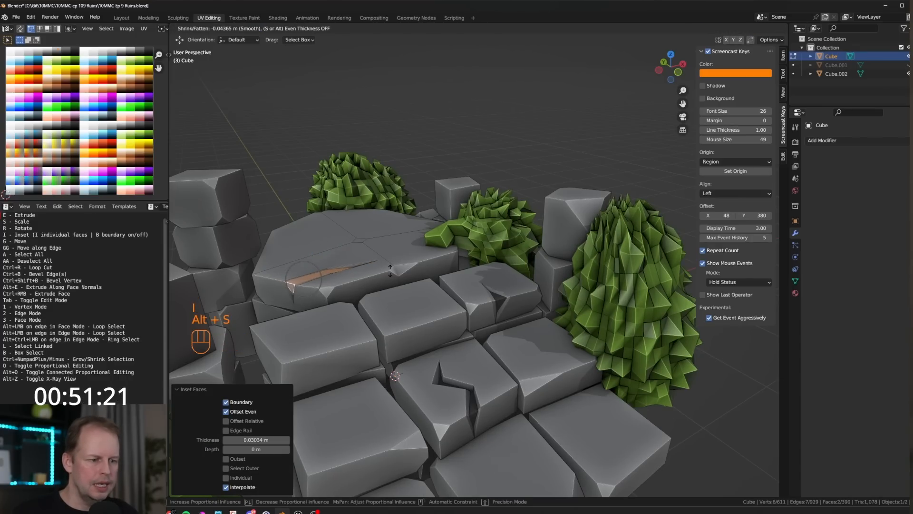
{"action": "key", "text": "Escape"}
{"action": "key", "text": "o"}
{"action": "key", "text": "s"}
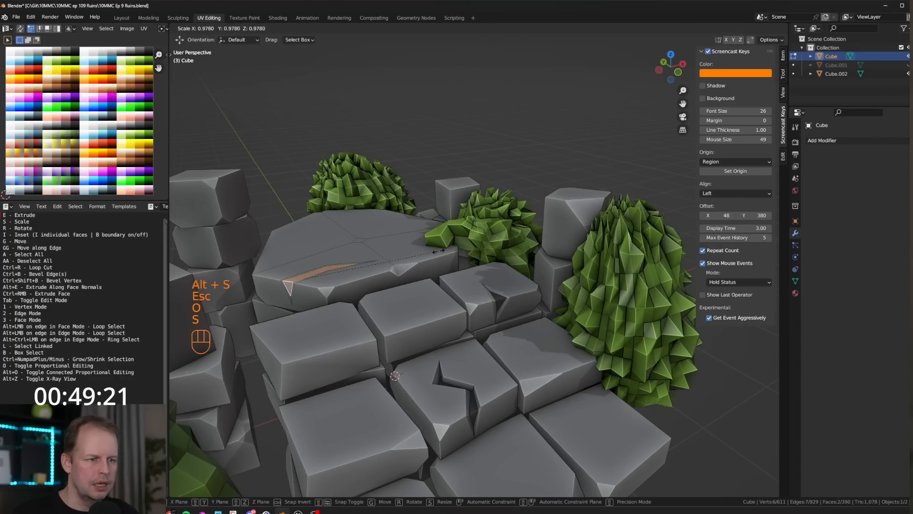
{"action": "key", "text": "alt+s"}
{"action": "left_click", "coordinate": [383, 276]}
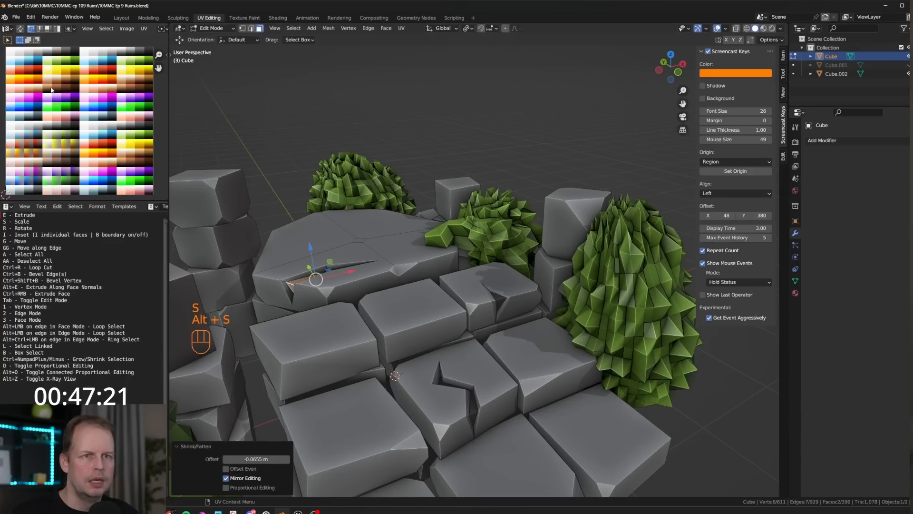
Move all UVs of the platform crack faces onto a darker swatch of the color palette
{"action": "key", "text": "a"}
{"action": "key", "text": "g"}
{"action": "left_click", "coordinate": [47, 82]}
In vertex mode, bevel the front corner vertex of the upper step row's outer block by about 0.178 m
{"action": "scroll", "coordinate": [403, 292], "scroll_direction": "down", "scroll_amount": 1}
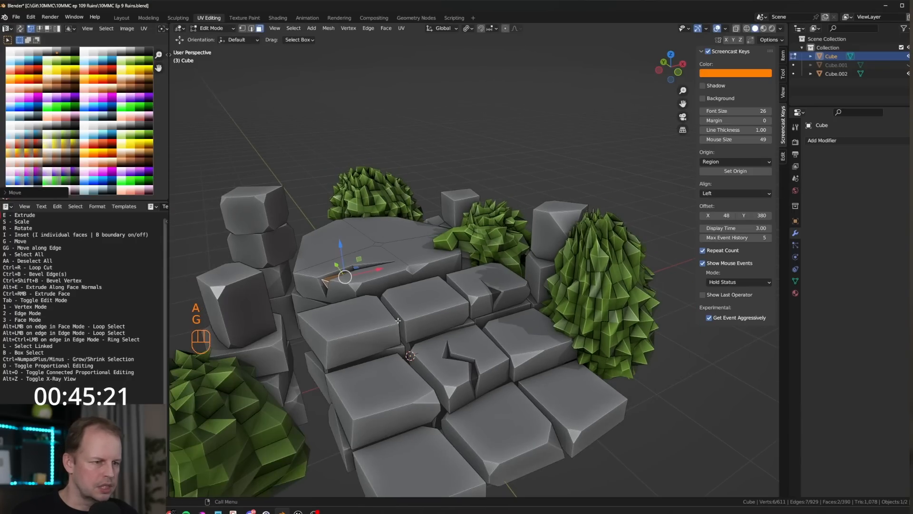
{"action": "middle_click_drag", "start_coordinate": [344, 334], "coordinate": [349, 334]}
{"action": "left_click", "coordinate": [341, 338]}
{"action": "key", "text": "Tab"}
{"action": "key", "text": "1"}
{"action": "key", "text": "Tab"}
{"action": "key", "text": "1"}
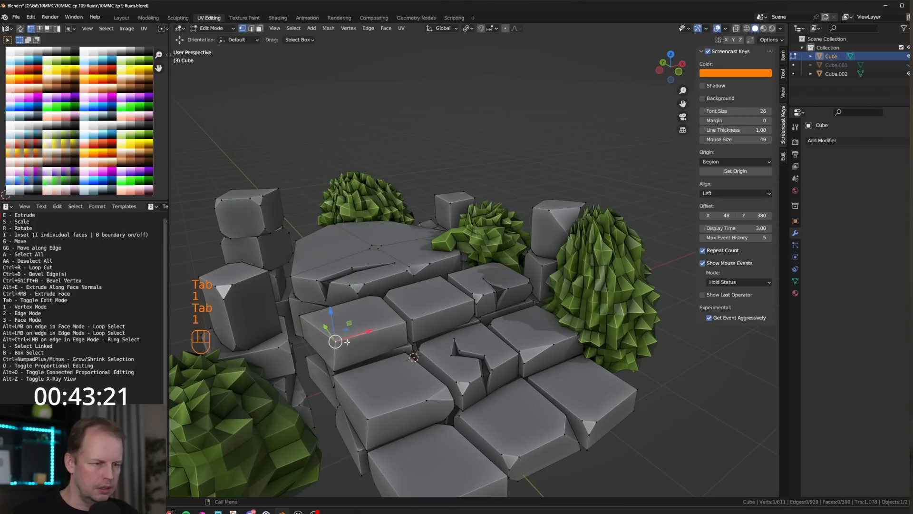
{"action": "key", "text": "shift+ctrl+b"}
{"action": "left_click", "coordinate": [382, 335]}
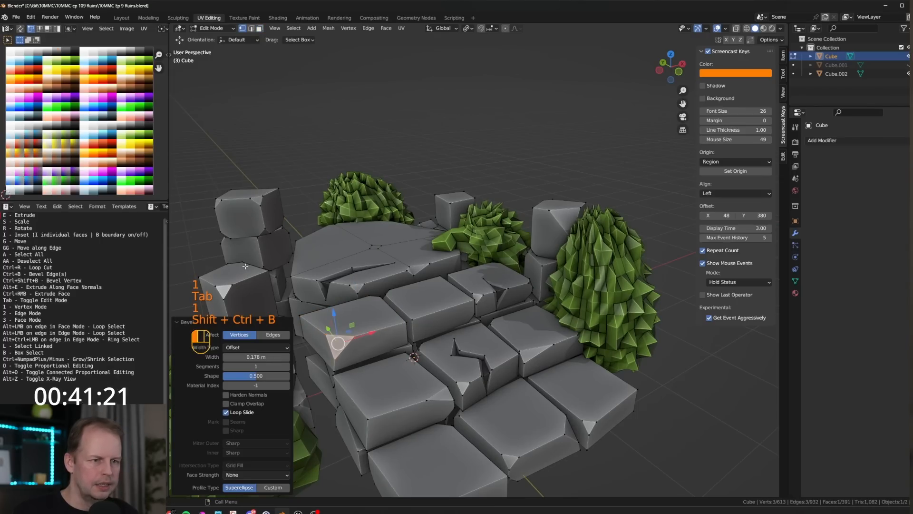
Chip the upper corner of the standing block beside the steps with a vertex bevel, redoing the first smaller attempt
{"action": "left_click", "coordinate": [275, 270]}
{"action": "key", "text": "shift+ctrl+b"}
{"action": "left_click", "coordinate": [278, 269]}
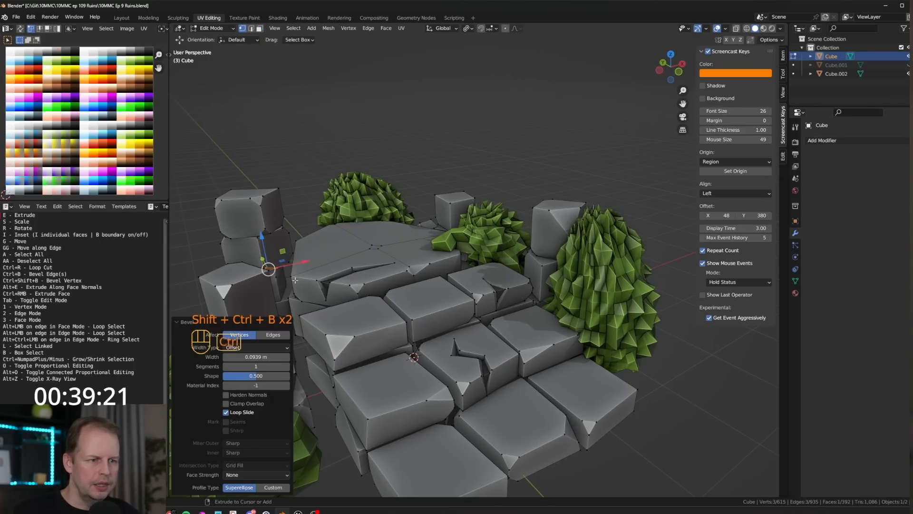
{"action": "key", "text": "ctrl+z"}
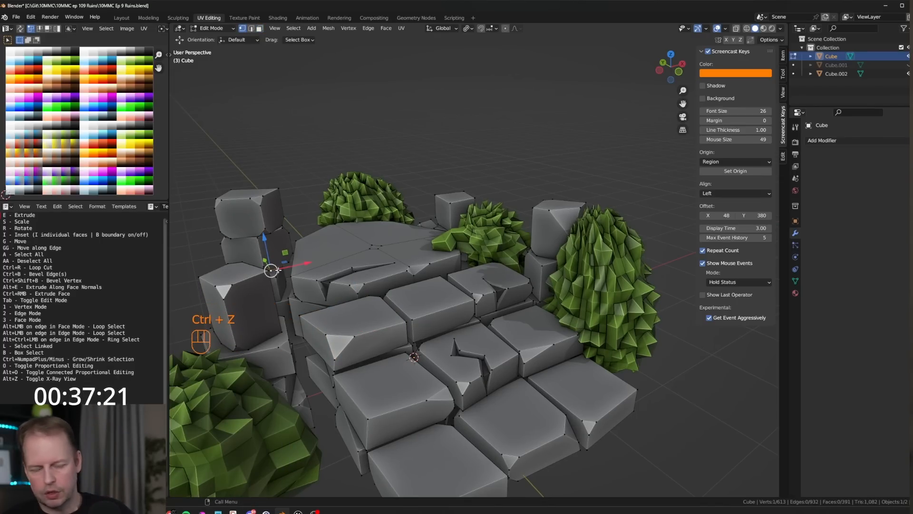
{"action": "key", "text": "1"}
{"action": "key", "text": "shift+ctrl+b"}
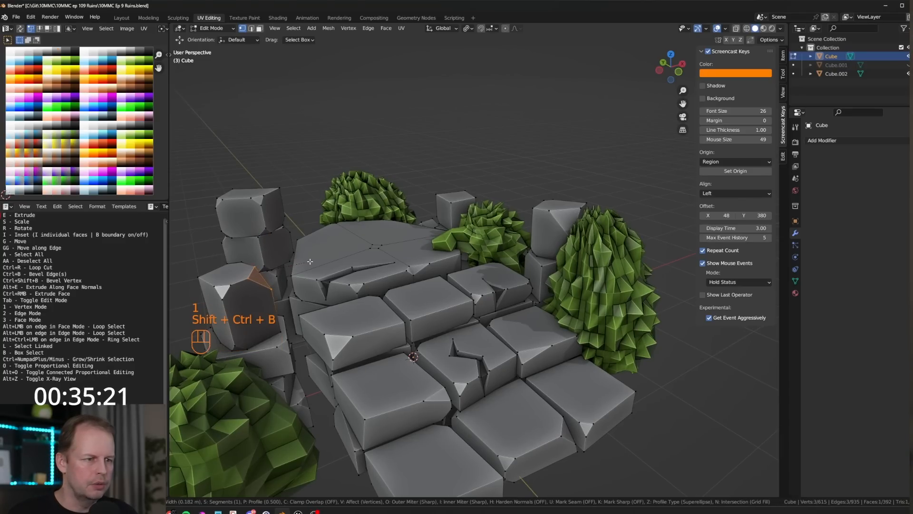
{"action": "left_click", "coordinate": [323, 267]}
Knife-cut a wedge-shaped crack outline around the front corner of the middle step row's outer block
{"action": "middle_click_drag", "start_coordinate": [324, 269], "coordinate": [314, 286]}
{"action": "left_click", "coordinate": [405, 402]}
{"action": "middle_click_drag", "start_coordinate": [404, 402], "coordinate": [419, 387]}
{"action": "left_click", "coordinate": [390, 397]}
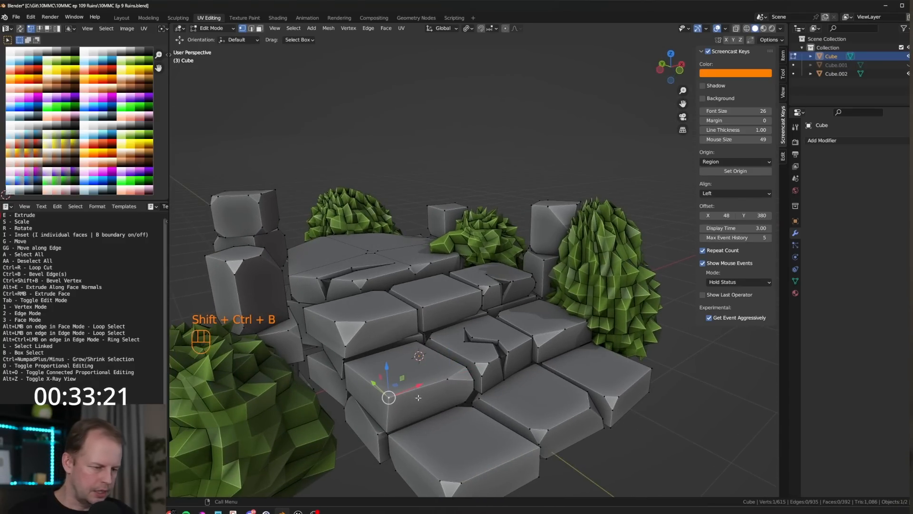
{"action": "key", "text": "k"}
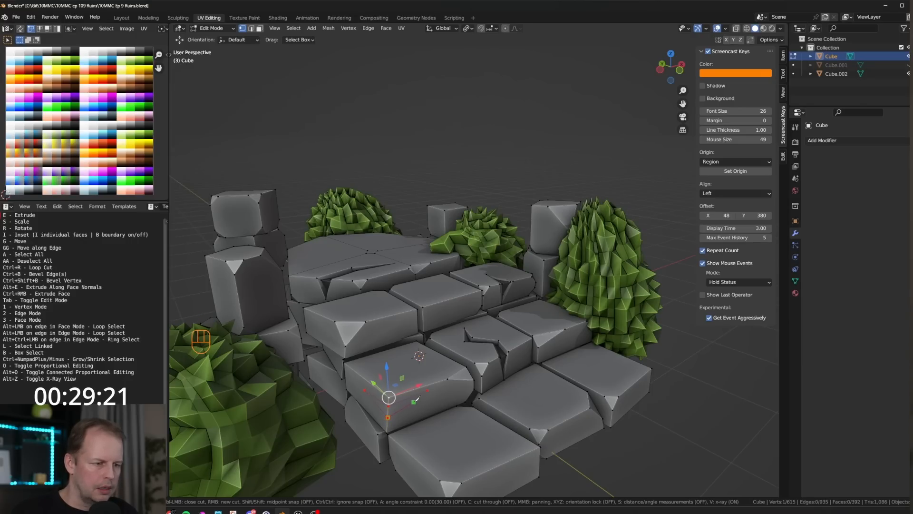
{"action": "key", "text": "Return"}
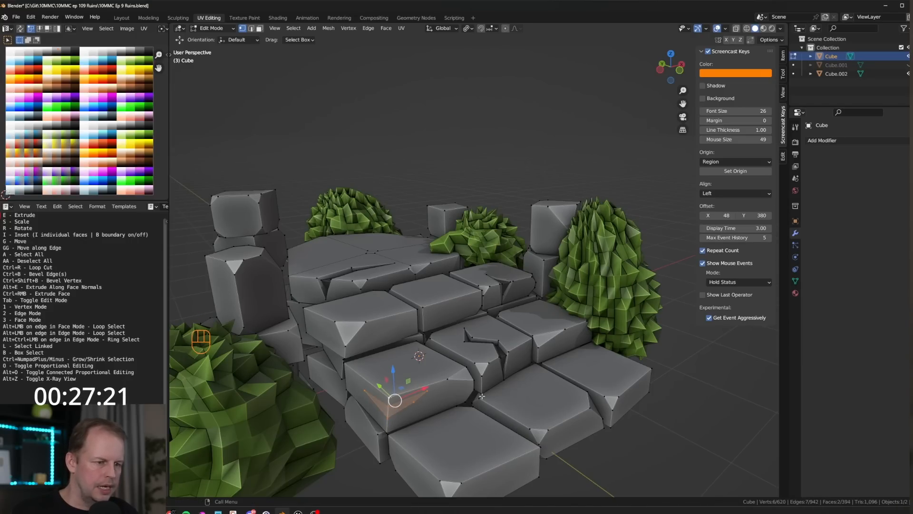
Inset the middle block's crack faces and shrink them inward about 0.046 m
{"action": "key", "text": "i"}
{"action": "left_click", "coordinate": [454, 398]}
{"action": "key", "text": "alt+s"}
{"action": "left_click", "coordinate": [450, 388]}
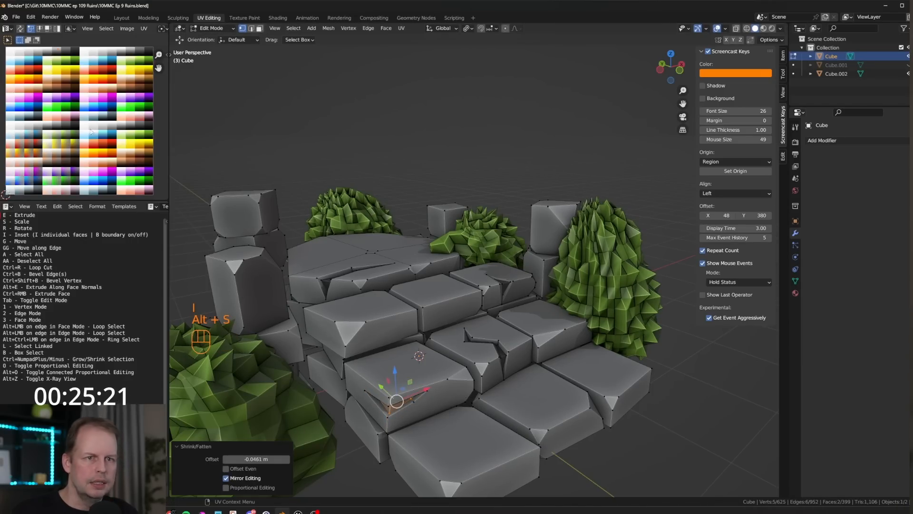
Move all UVs of the middle block's crack faces onto a darker swatch of the color palette
{"action": "key", "text": "a"}
{"action": "key", "text": "g"}
{"action": "left_click", "coordinate": [62, 96]}
Knife-cut a zigzag crack outline across the top and down the side of the lowest step row's outer block
{"action": "middle_click_drag", "start_coordinate": [533, 375], "coordinate": [471, 420]}
{"action": "left_click", "coordinate": [461, 446]}
{"action": "key", "text": "k"}
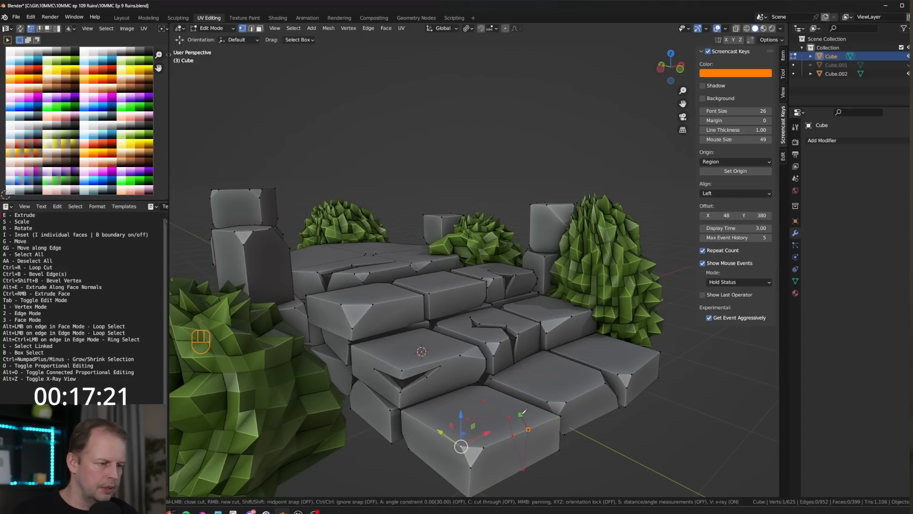
{"action": "key", "text": "Return"}
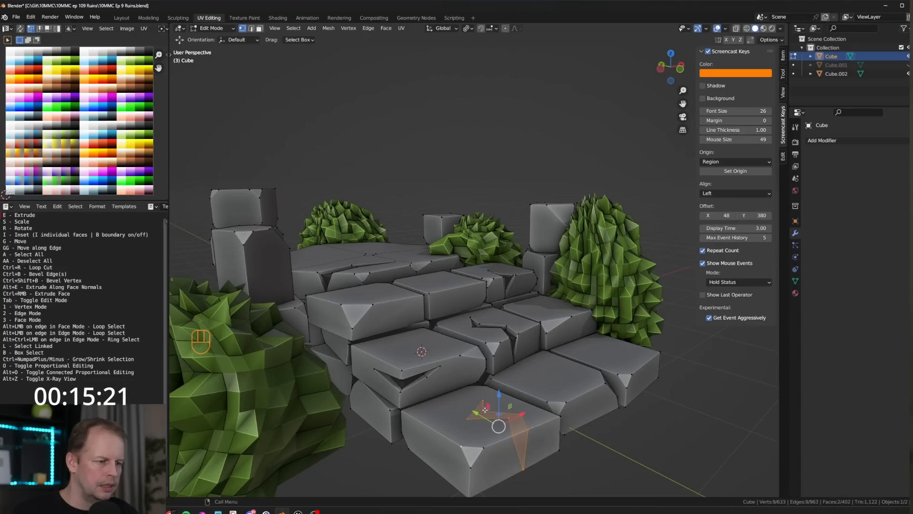
Inset the zigzag crack faces about 0.018 m and shrink them inward about 0.04 m
{"action": "key", "text": "i"}
{"action": "left_click", "coordinate": [582, 418]}
{"action": "key", "text": "alt+s"}
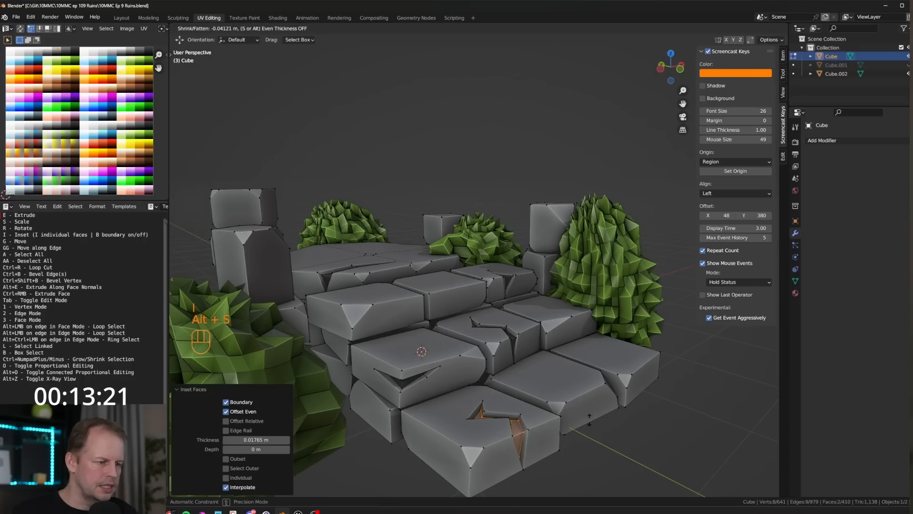
{"action": "left_click", "coordinate": [580, 415]}
Move all UVs of the zigzag crack faces onto a darker swatch of the color palette
{"action": "key", "text": "a"}
{"action": "key", "text": "g"}
{"action": "left_click", "coordinate": [76, 124]}
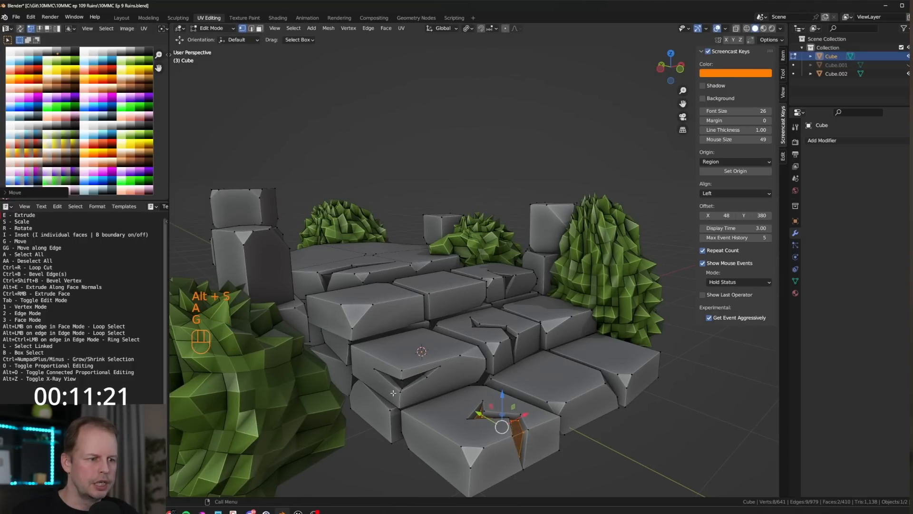
Bevel the corner vertex above the middle block's crack and slide the new vertices along their edges, one by a factor of about 0.23
{"action": "left_click", "coordinate": [404, 365]}
{"action": "key", "text": "ctrl+shift+b"}
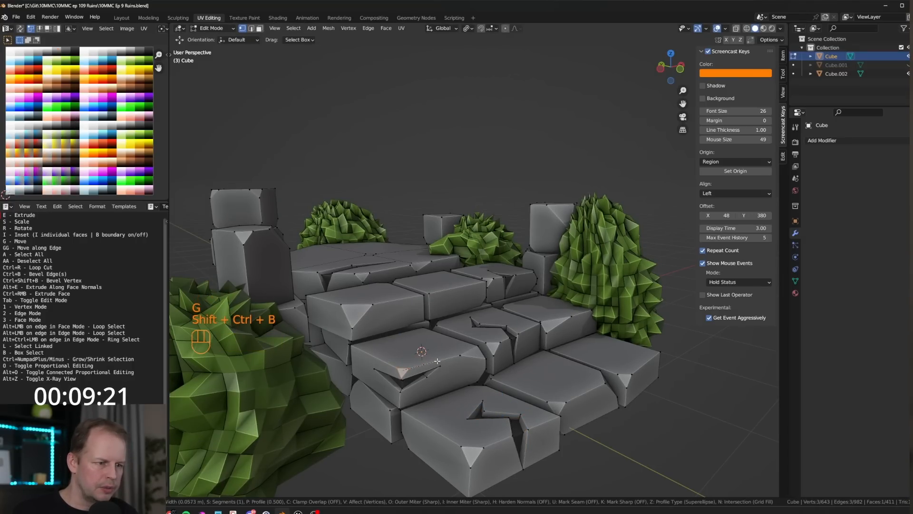
{"action": "left_click", "coordinate": [418, 367]}
{"action": "key", "text": "1"}
{"action": "left_click", "coordinate": [412, 368]}
{"action": "key", "text": "g"}
{"action": "key", "text": "g"}
{"action": "left_click", "coordinate": [453, 359]}
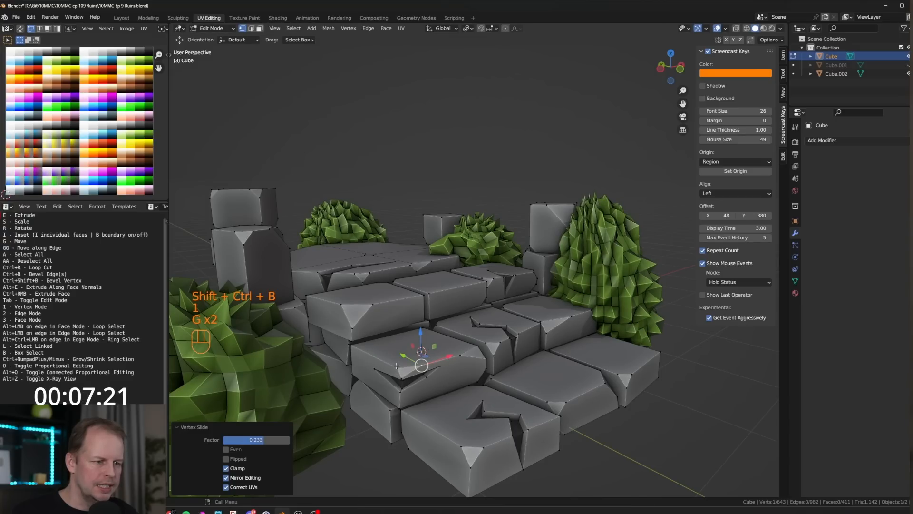
{"action": "key", "text": "g"}
{"action": "key", "text": "g"}
Slide a top corner vertex of the upper step row's outer block along its edge and slightly move the neighboring block's corner
{"action": "left_click", "coordinate": [418, 295]}
{"action": "key", "text": "g"}
{"action": "key", "text": "g"}
{"action": "key", "text": "g"}
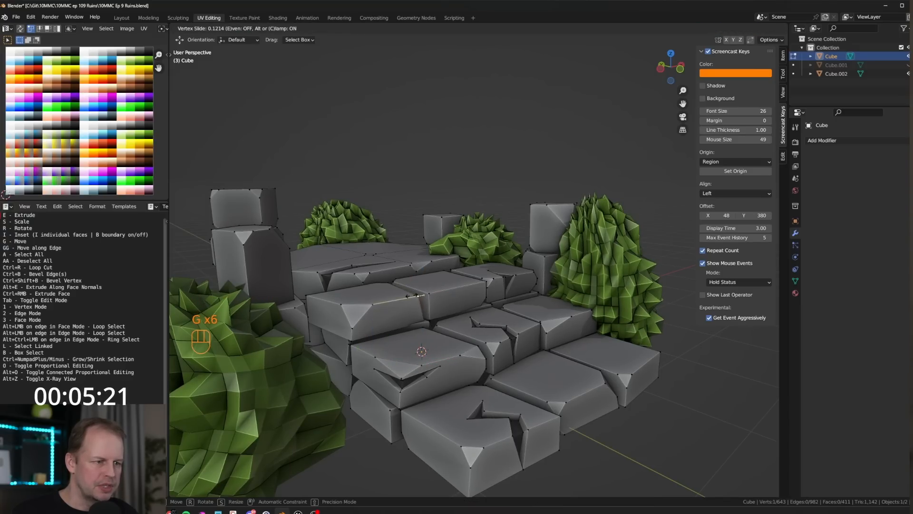
{"action": "left_click", "coordinate": [430, 289]}
{"action": "left_click", "coordinate": [429, 290]}
{"action": "key", "text": "g"}
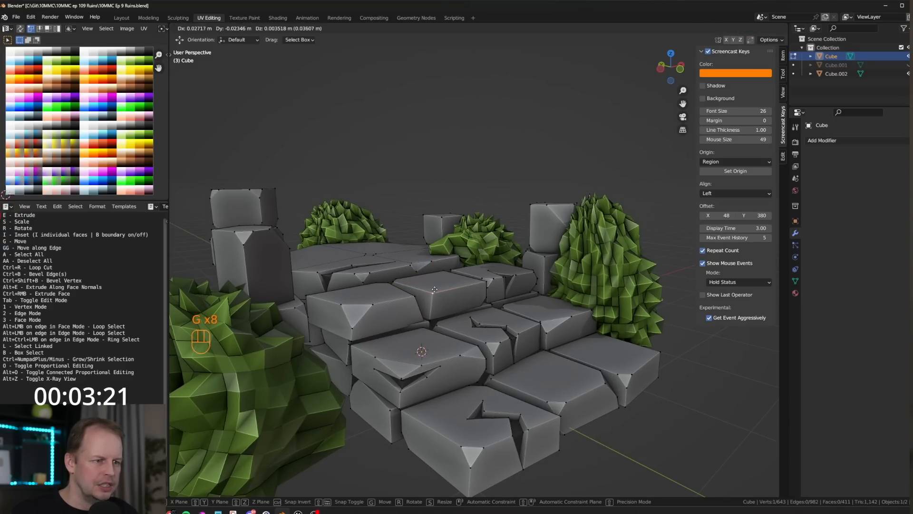
{"action": "left_click", "coordinate": [432, 289]}
Slide vertices on the platform slab's front edge along their edges and clear the selection
{"action": "left_click", "coordinate": [371, 271]}
{"action": "key", "text": "g"}
{"action": "key", "text": "g"}
{"action": "left_click", "coordinate": [383, 270]}
{"action": "key", "text": "g"}
{"action": "key", "text": "g"}
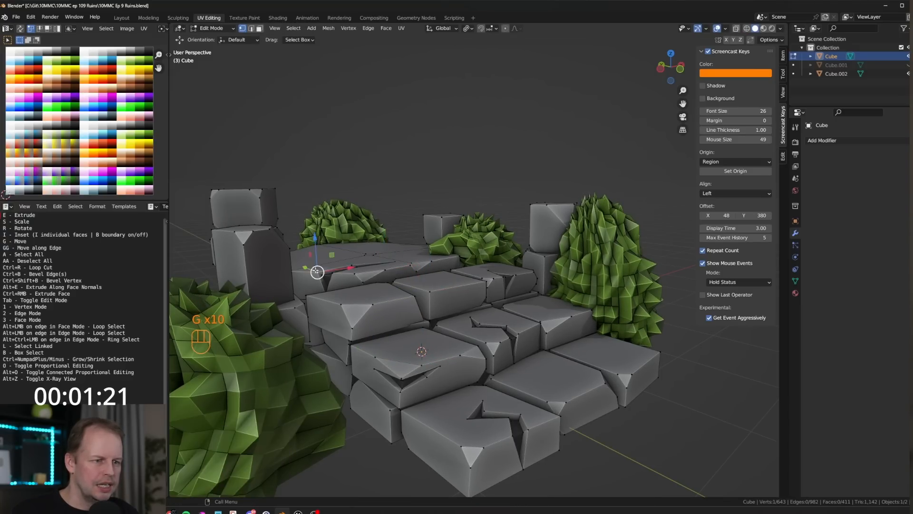
{"action": "left_click", "coordinate": [312, 268]}
{"action": "middle_click_drag", "start_coordinate": [312, 268], "coordinate": [335, 276]}
{"action": "left_click", "coordinate": [324, 247]}
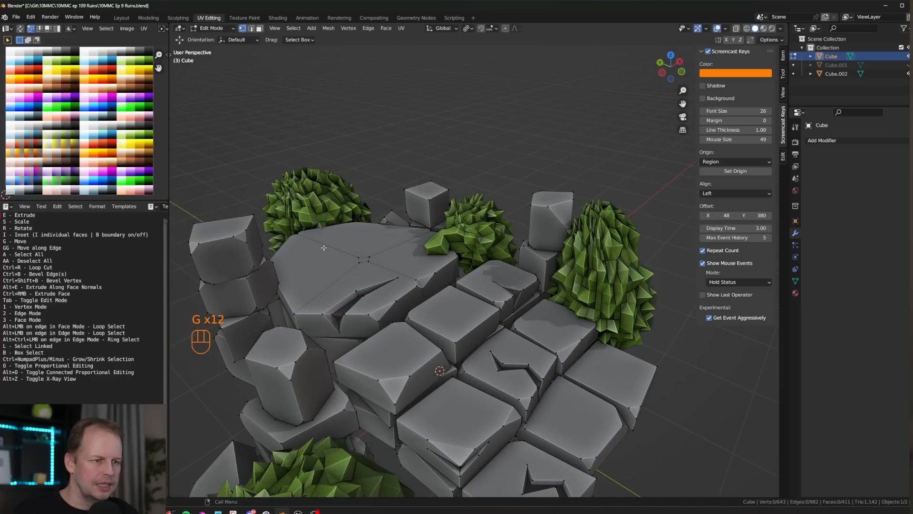
Leave mesh editing and examine the finished ruins and bushes from several sides and distances
{"action": "scroll", "coordinate": [328, 258], "scroll_direction": "down", "scroll_amount": 6}
{"action": "middle_click_drag", "start_coordinate": [472, 294], "coordinate": [437, 303]}
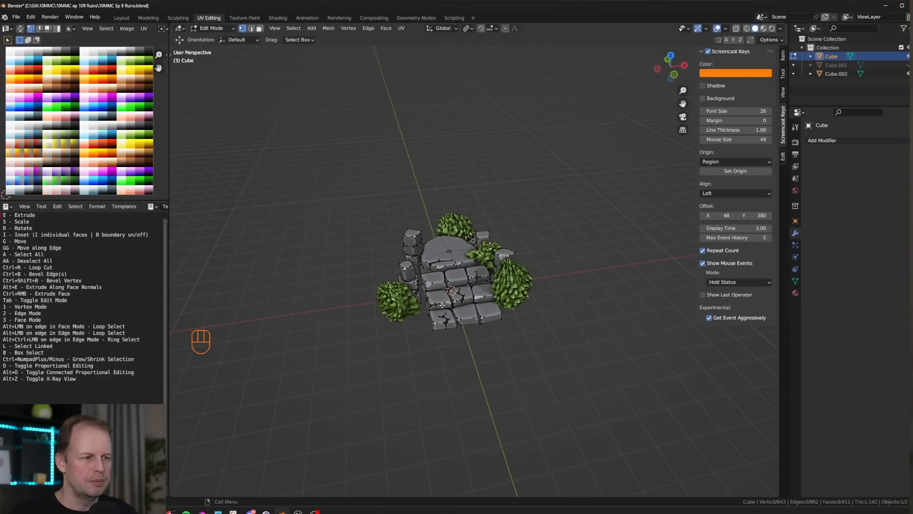
{"action": "scroll", "coordinate": [563, 167], "scroll_direction": "up", "scroll_amount": 4}
{"action": "key", "text": "Tab"}
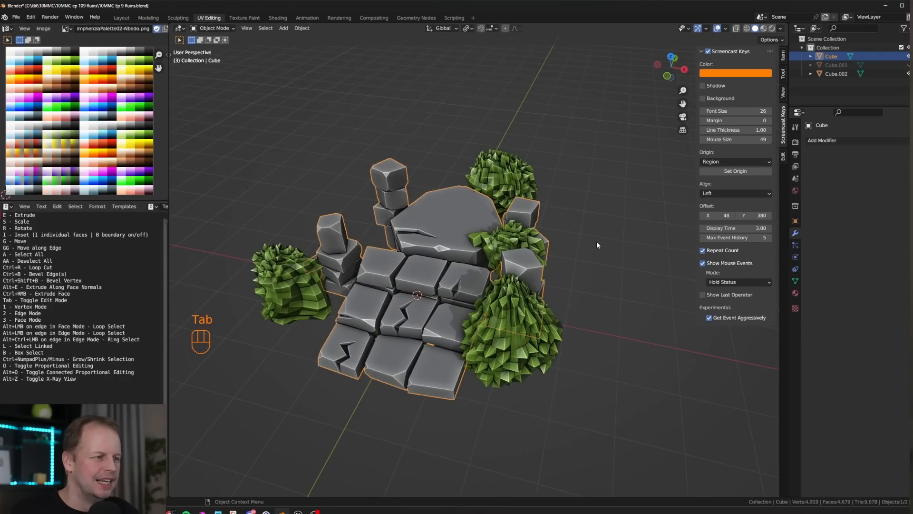
{"action": "middle_click_drag", "start_coordinate": [480, 238], "coordinate": [559, 245]}
{"action": "scroll", "coordinate": [559, 245], "scroll_direction": "down", "scroll_amount": 3}
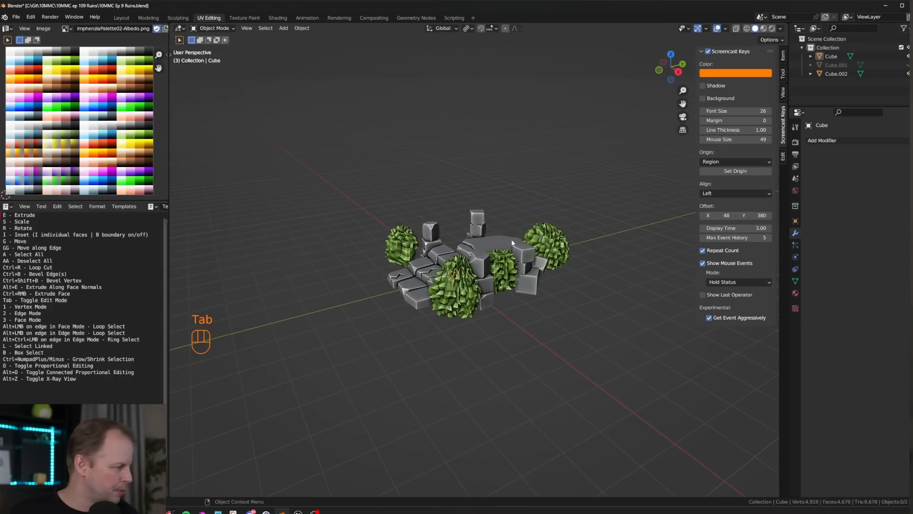
{"action": "middle_click_drag", "start_coordinate": [487, 239], "coordinate": [499, 254]}
{"action": "scroll", "coordinate": [528, 250], "scroll_direction": "up", "scroll_amount": 4}
{"action": "scroll", "coordinate": [489, 253], "scroll_direction": "down", "scroll_amount": 4}
{"action": "scroll", "coordinate": [455, 267], "scroll_direction": "up", "scroll_amount": 4}
{"action": "scroll", "coordinate": [519, 253], "scroll_direction": "down", "scroll_amount": 5}
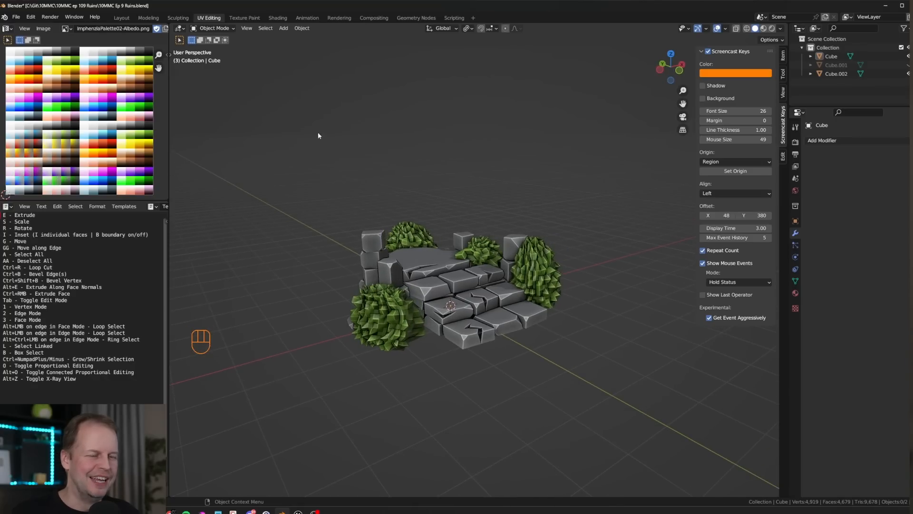
Save the ruins file and switch to the Unreal Engine editor
{"action": "key", "text": "ctrl+s"}
{"action": "middle_click_drag", "start_coordinate": [498, 220], "coordinate": [574, 268]}
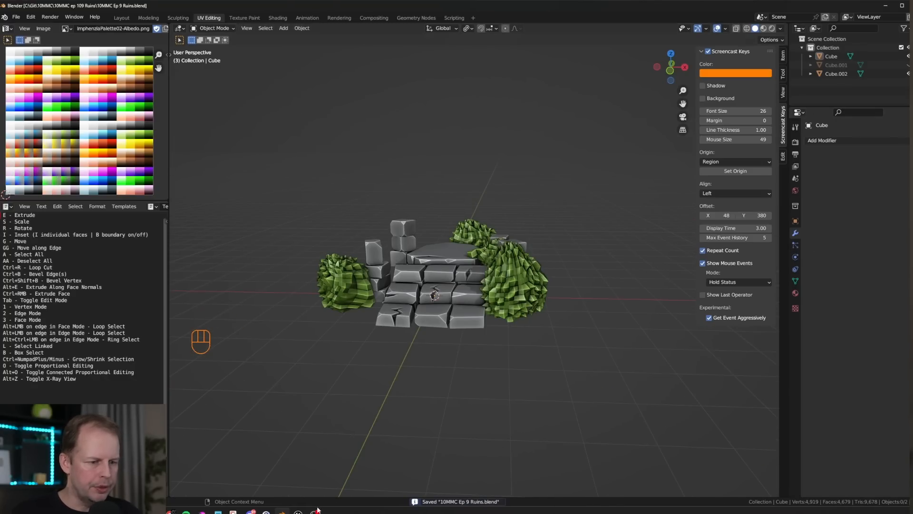
{"action": "left_click", "coordinate": [298, 512]}
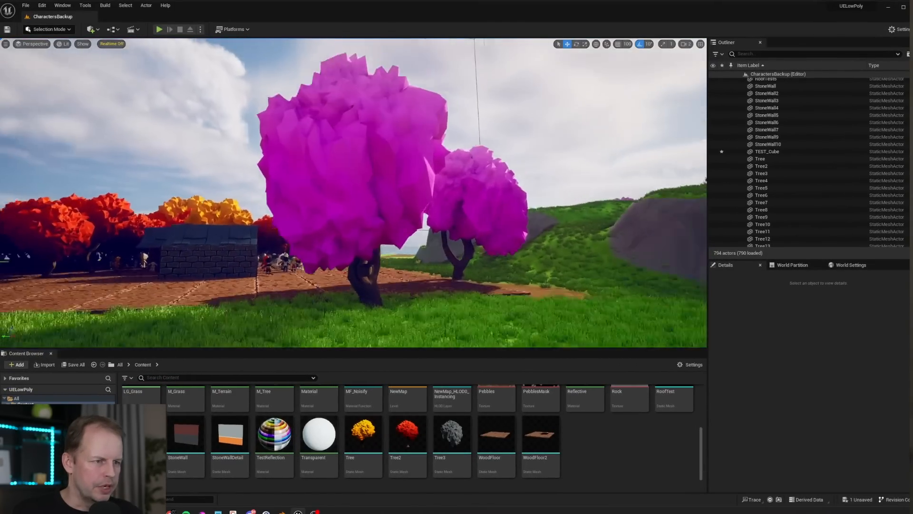
Enlarge the level viewport by narrowing the outliner and lowering the content browser, and look around the landscape
{"action": "key", "text": "w"}
{"action": "right_click_drag", "start_coordinate": [353, 192], "coordinate": [595, 231]}
{"action": "key", "text": "w"}
{"action": "left_click_drag", "start_coordinate": [708, 298], "coordinate": [762, 298]}
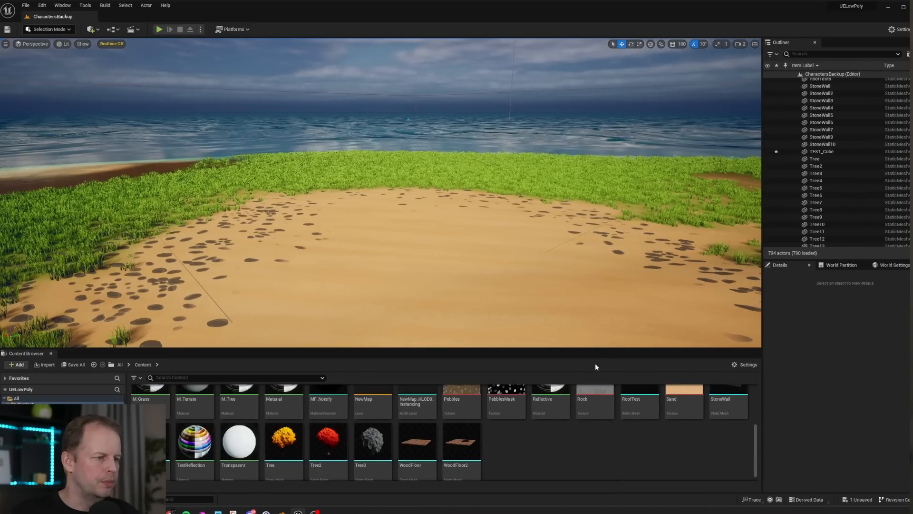
{"action": "left_click_drag", "start_coordinate": [598, 348], "coordinate": [597, 376]}
{"action": "right_click_drag", "start_coordinate": [494, 283], "coordinate": [345, 253]}
{"action": "key", "text": "s"}
{"action": "key", "text": "w"}
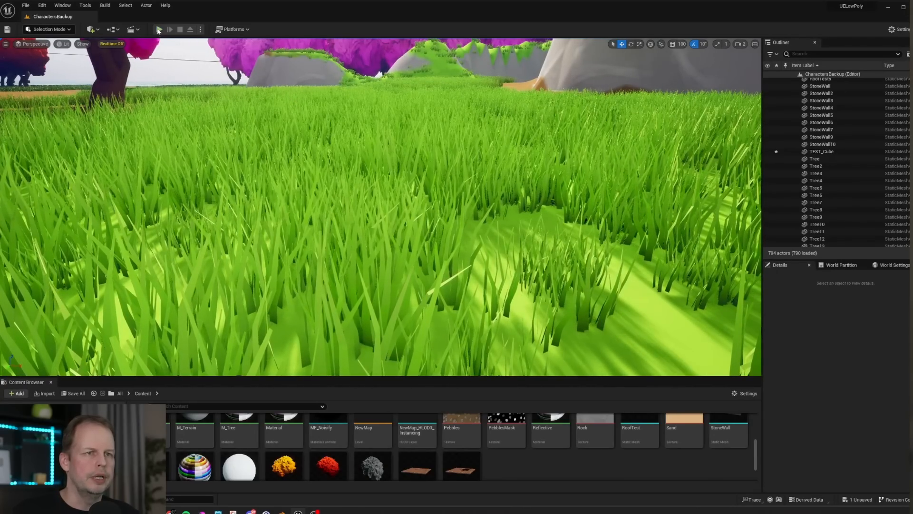
Play the level in the editor and examine the crowd of characters, the stone houses and the autumn trees
{"action": "left_click", "coordinate": [557, 188]}
{"action": "key", "text": "w"}
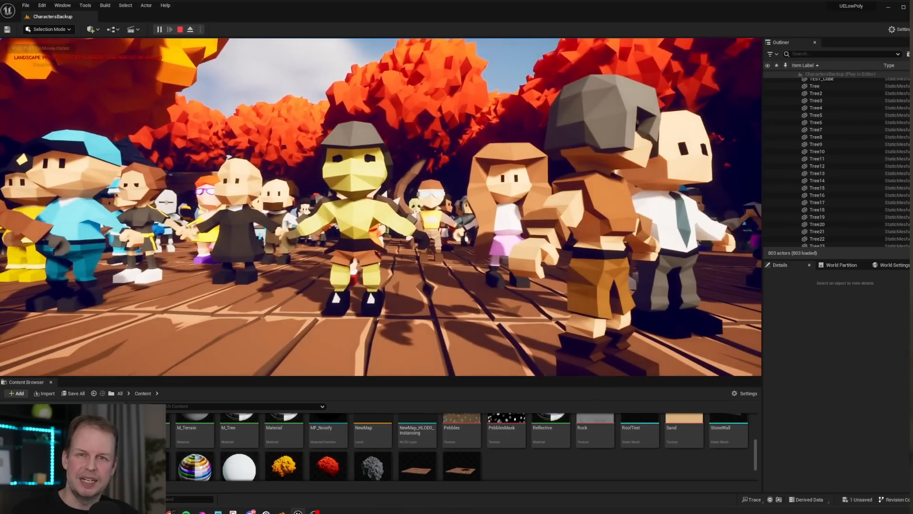
{"action": "key", "text": "s"}
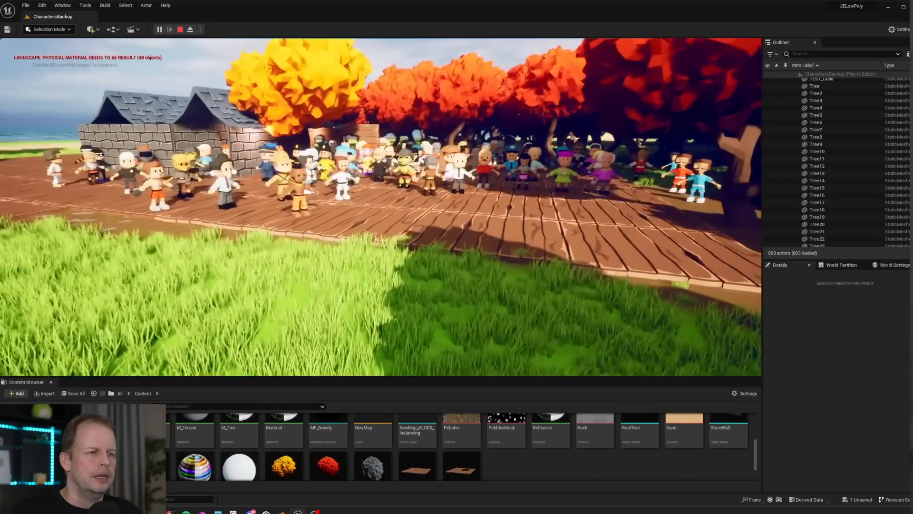
{"action": "key", "text": "w"}
{"action": "key", "text": "w"}
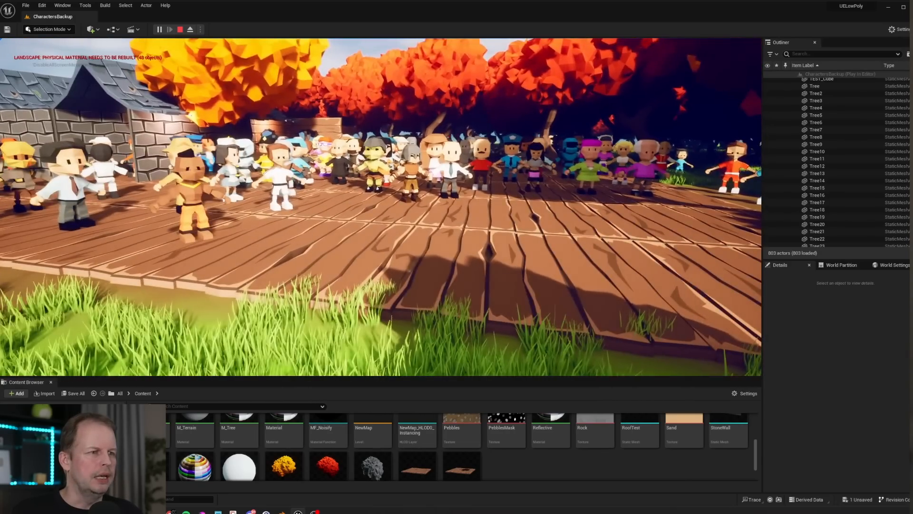
{"action": "key", "text": "w"}
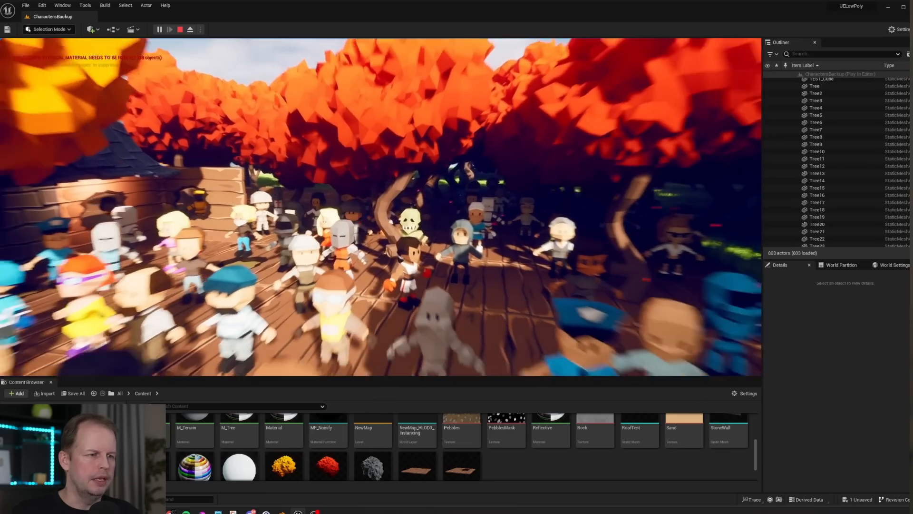
{"action": "key", "text": "s"}
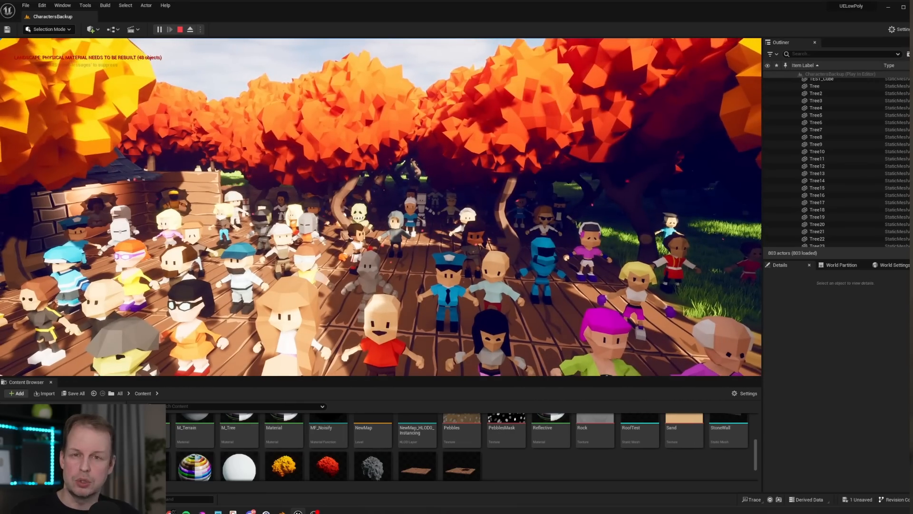
{"action": "key", "text": "s"}
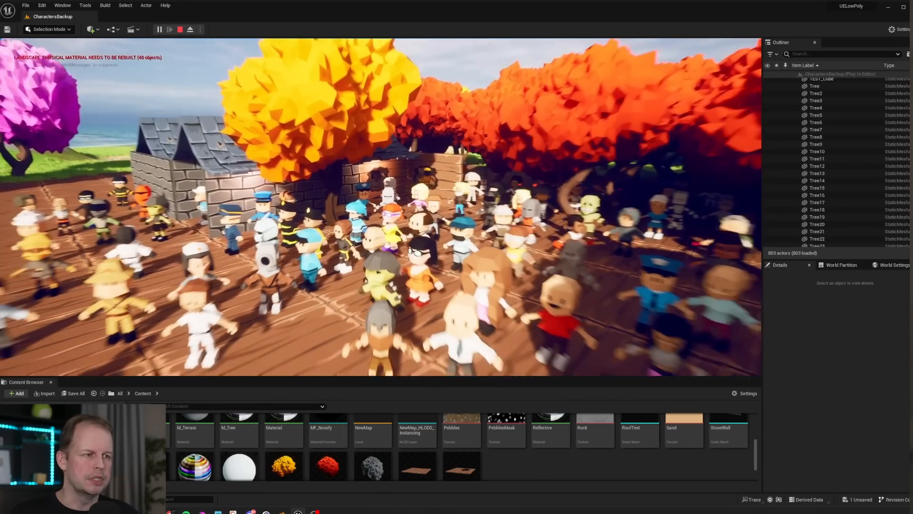
{"action": "key", "text": "a"}
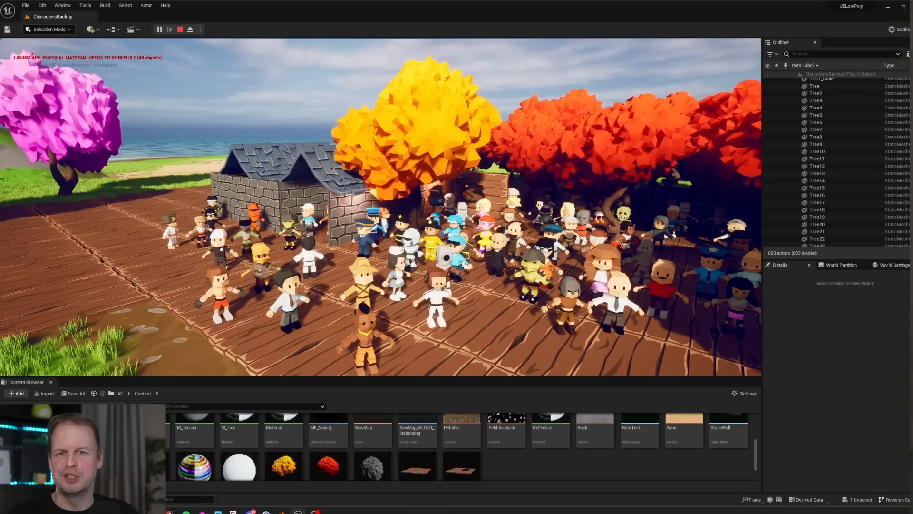
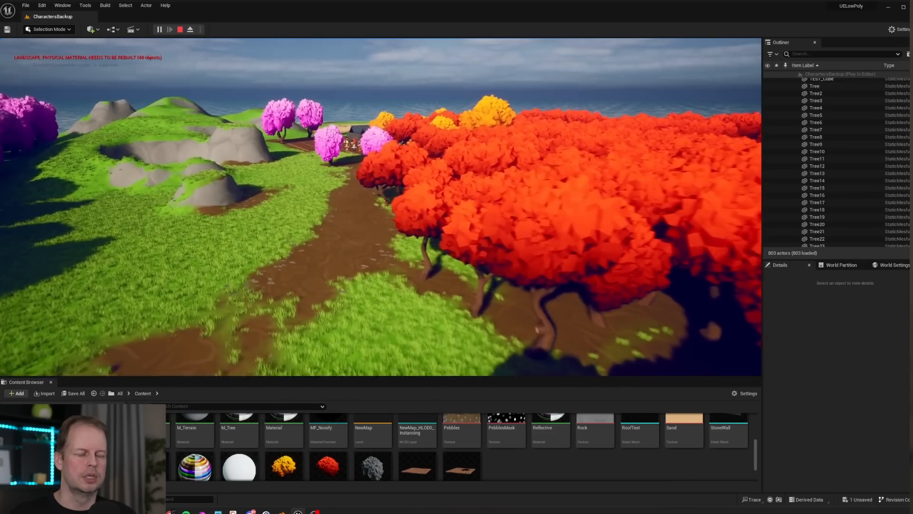
Survey the forest path, rocks and pink trees while returning to the wooden floor, and stop playing the level
{"action": "key", "text": "w"}
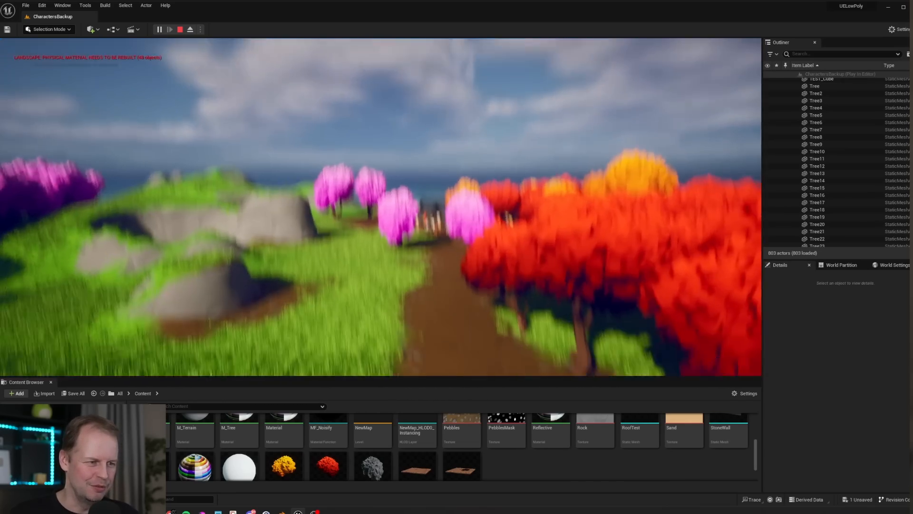
{"action": "key", "text": "w"}
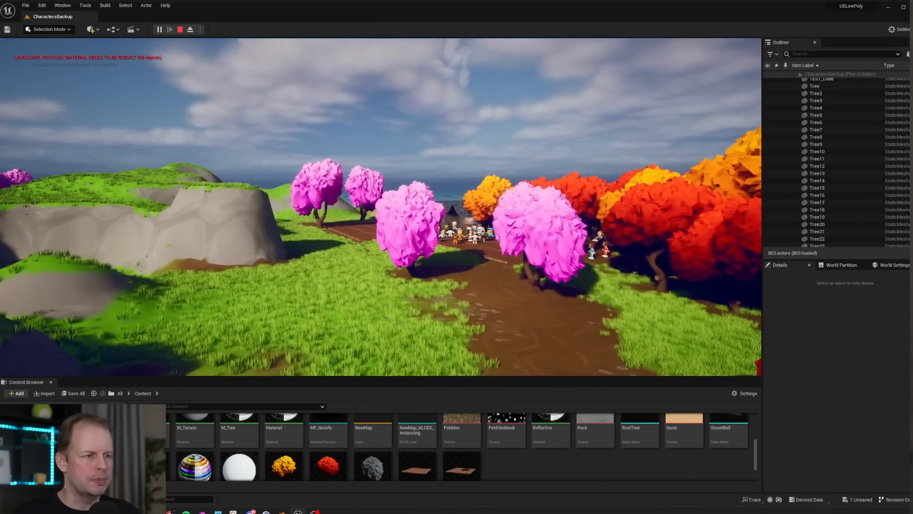
{"action": "key", "text": "w"}
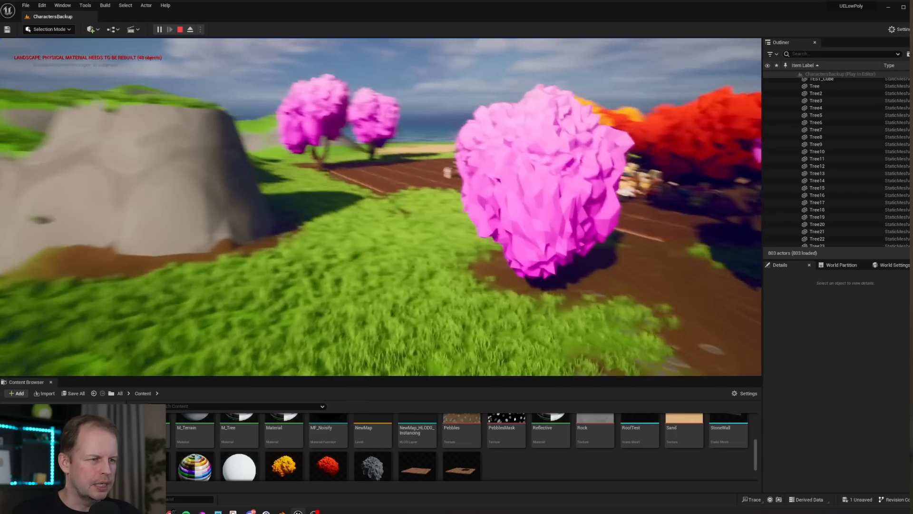
{"action": "key", "text": "w"}
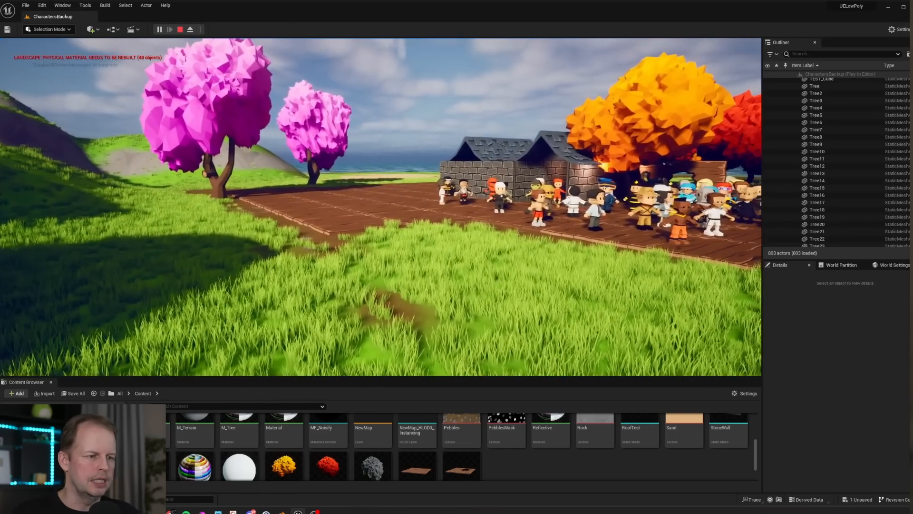
{"action": "key", "text": "Escape"}
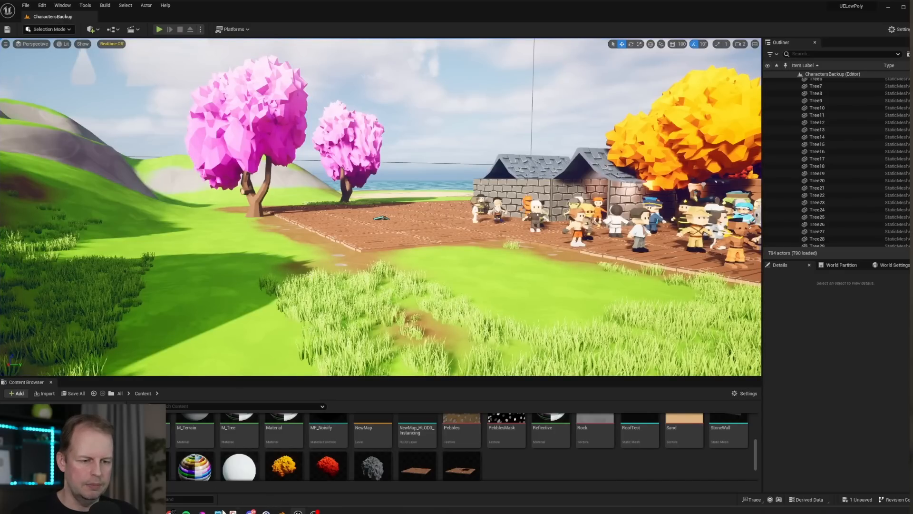
Switch to Blender, select the ruins and the bushes together and start an FBX export
{"action": "mouse_move", "coordinate": [314, 512]}
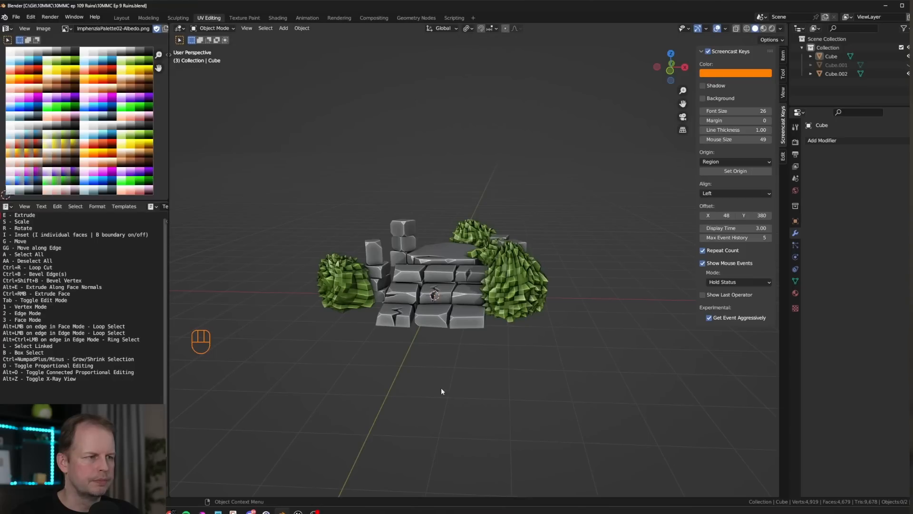
{"action": "left_click", "coordinate": [513, 295]}
{"action": "left_click", "coordinate": [533, 271], "text": "shift"}
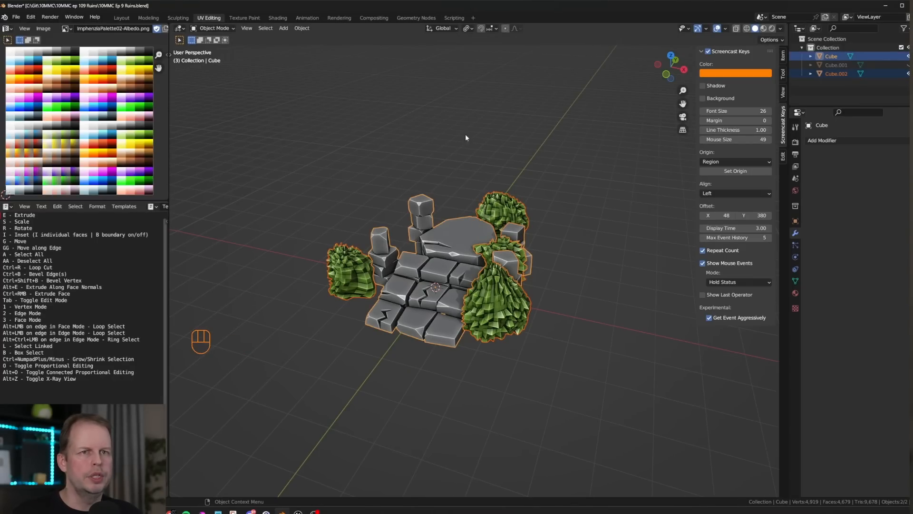
{"action": "left_click", "coordinate": [16, 17]}
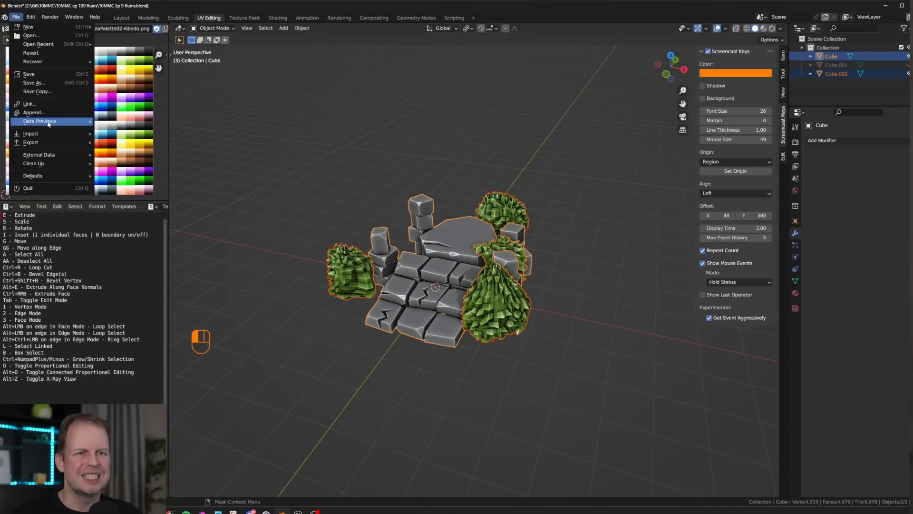
{"action": "mouse_move", "coordinate": [46, 145]}
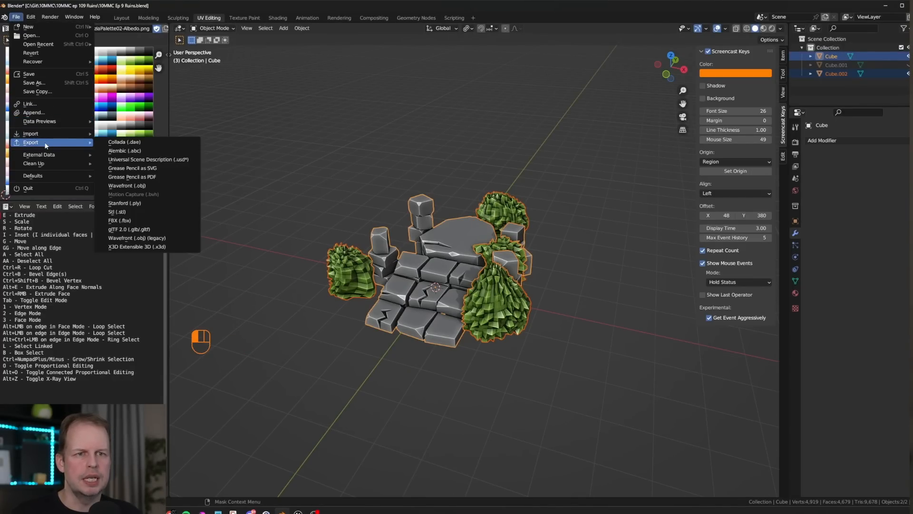
{"action": "left_click", "coordinate": [162, 220]}
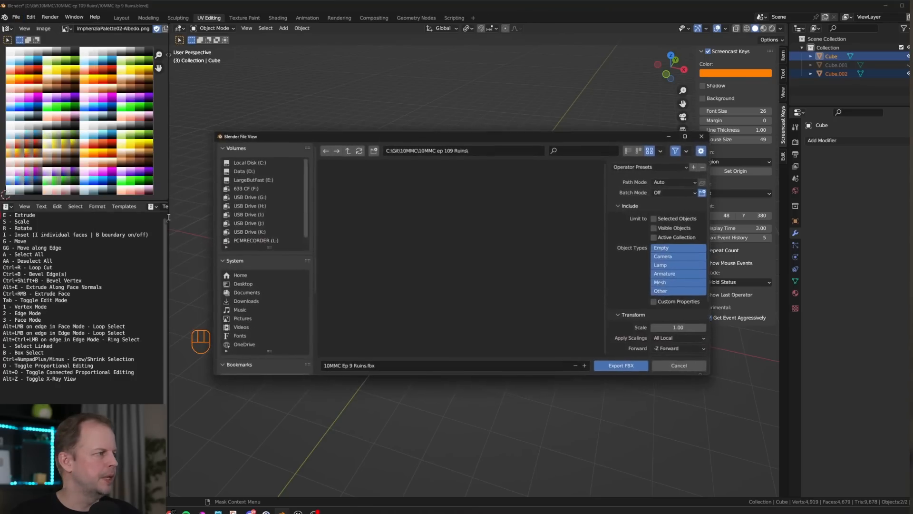
Set the FBX export's path mode to Copy and limit it to selected objects
{"action": "left_click", "coordinate": [672, 181]}
{"action": "left_click", "coordinate": [675, 238]}
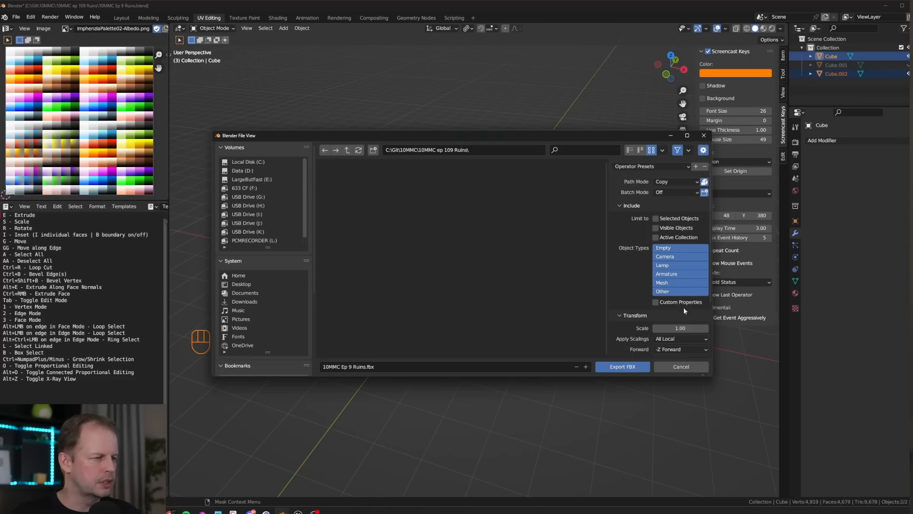
{"action": "left_click", "coordinate": [666, 220]}
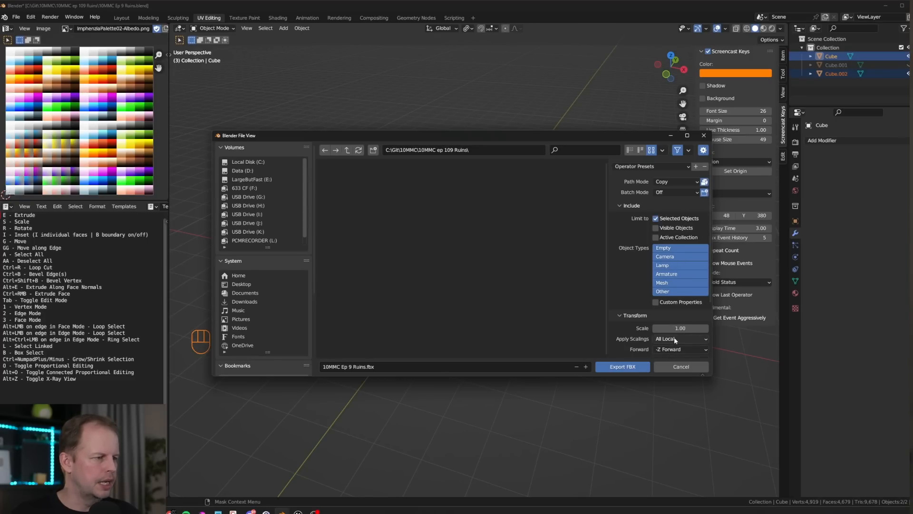
Set the export scale to 100 with FBX Units Scale scalings and export 10MMC Ep 9 Ruins.fbx to the desktop
{"action": "left_click", "coordinate": [686, 328]}
{"action": "type", "text": "100"}
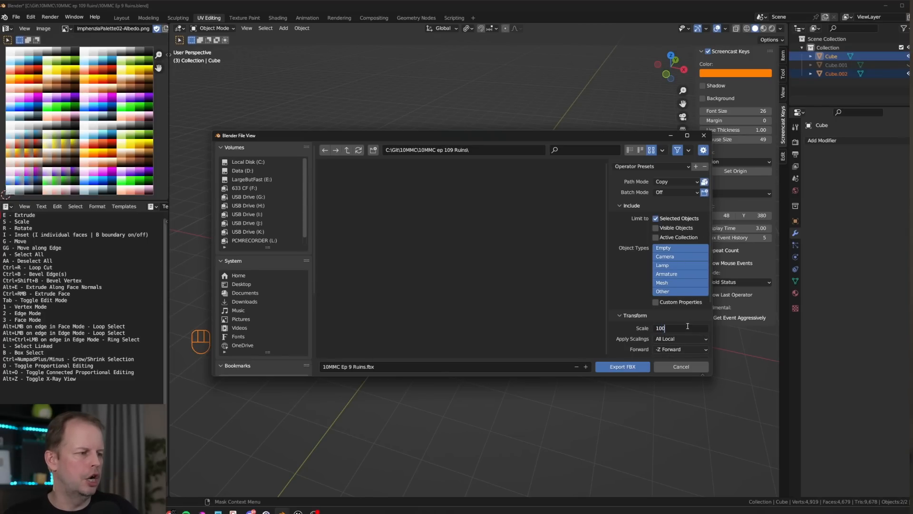
{"action": "key", "text": "Return"}
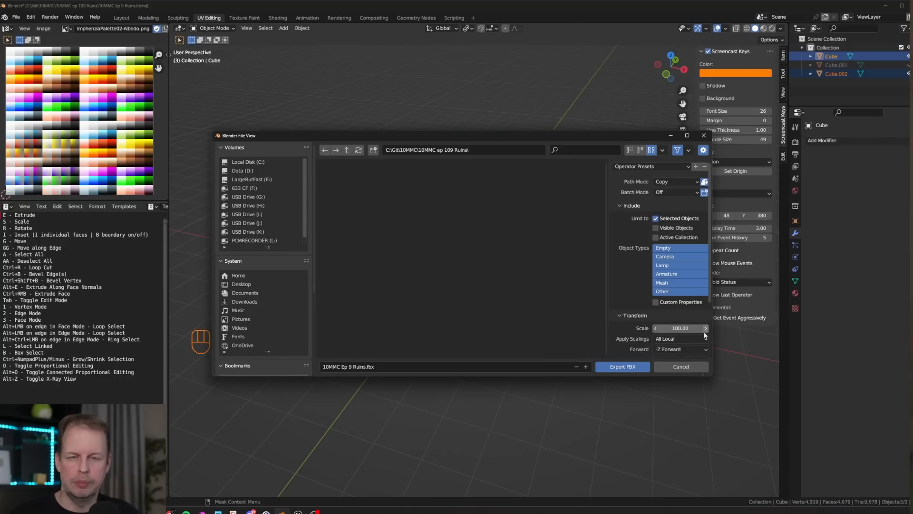
{"action": "left_click", "coordinate": [681, 339]}
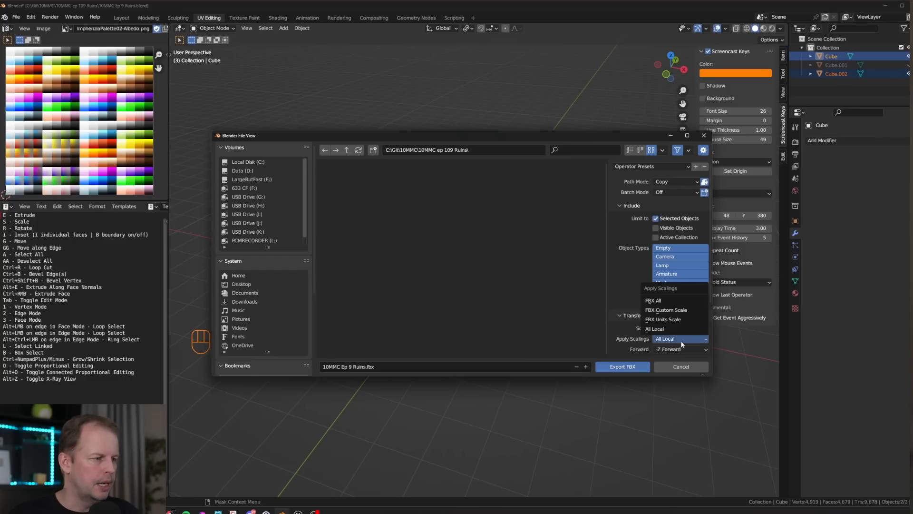
{"action": "left_click", "coordinate": [671, 320]}
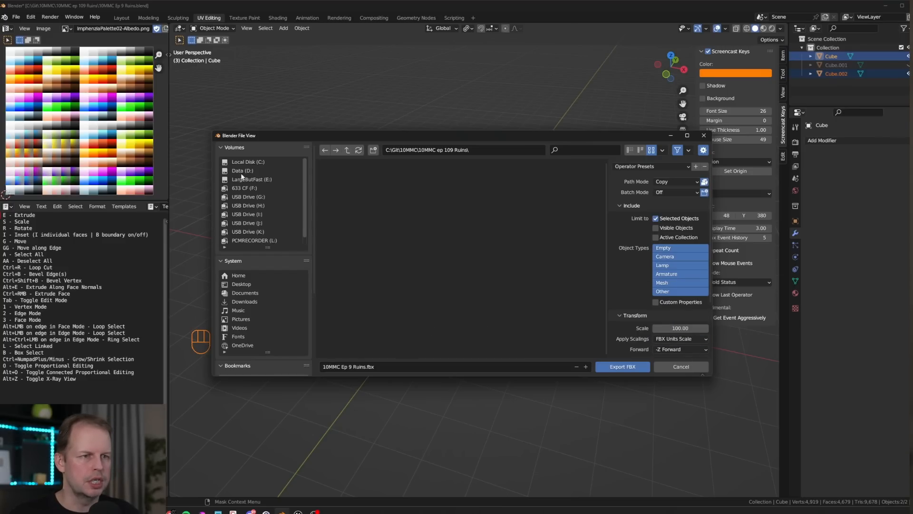
{"action": "left_click", "coordinate": [238, 284]}
{"action": "key", "text": "Return"}
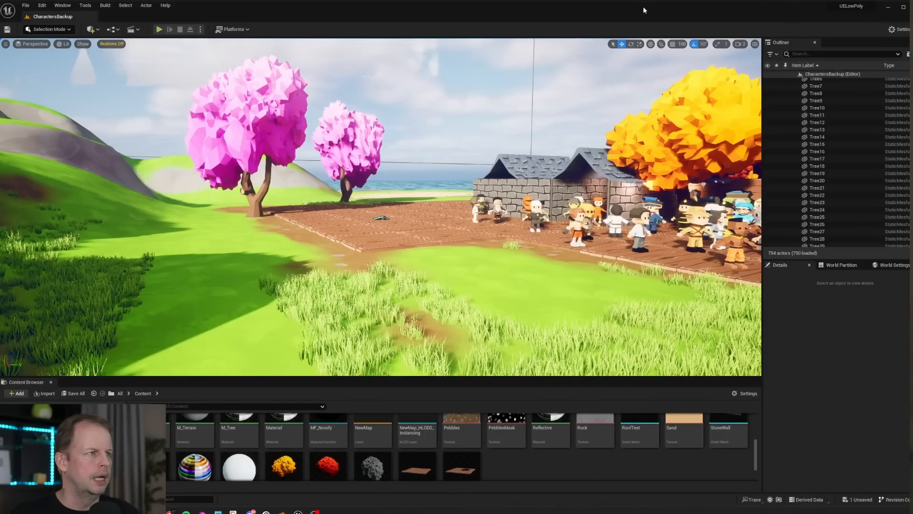
Switch to Unreal Editor and import all of 10MMC Ep 9 Ruins.fbx from the desktop into the Content folder with the offered import options
{"action": "left_click_drag", "start_coordinate": [643, 6], "coordinate": [701, 31]}
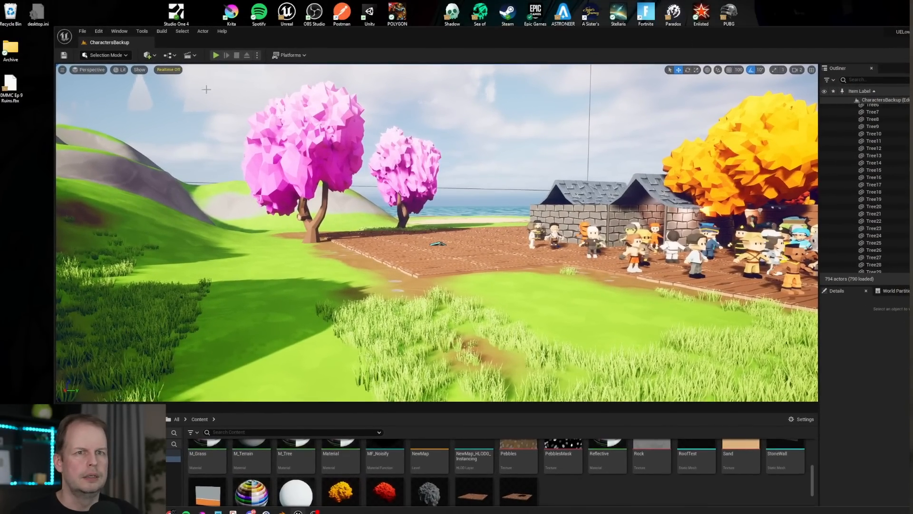
{"action": "left_click_drag", "start_coordinate": [575, 489], "coordinate": [575, 488]}
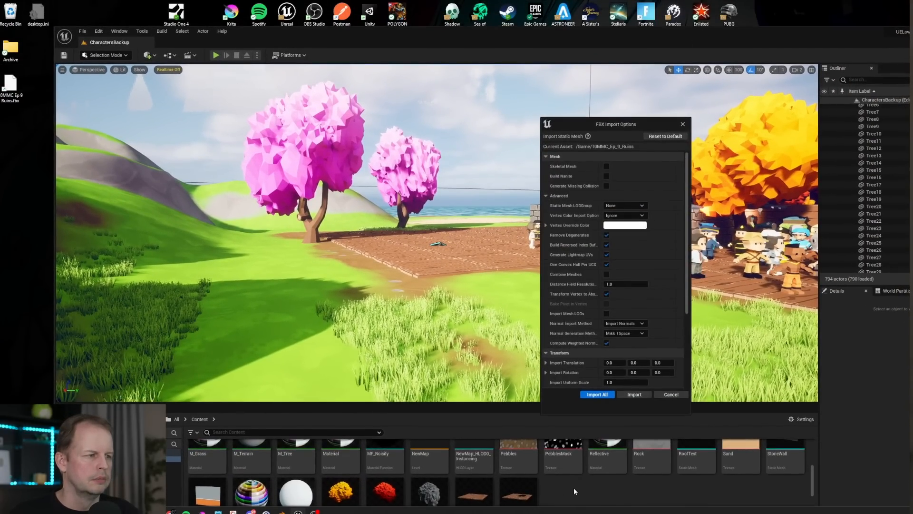
{"action": "left_click", "coordinate": [595, 394]}
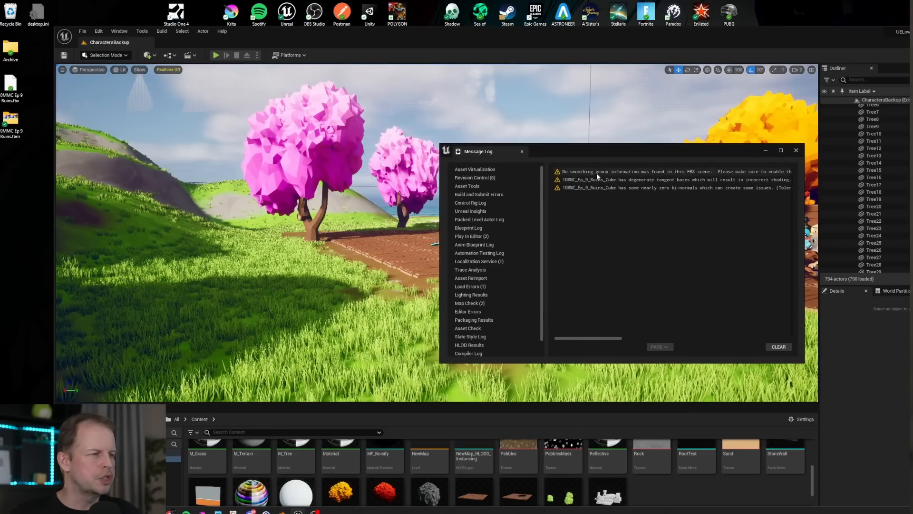
Enlarge the message log, read the FBX import warnings about the ruins mesh and minimize the log
{"action": "double_click", "coordinate": [604, 151]}
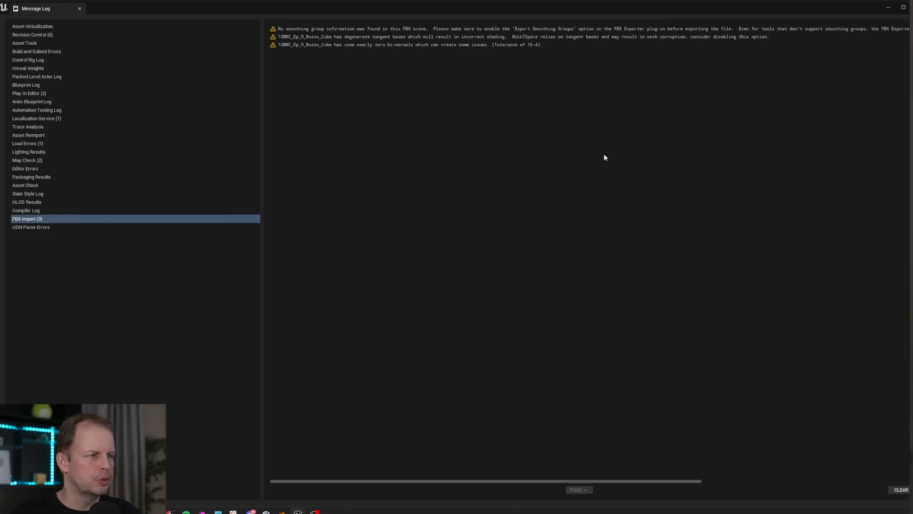
{"action": "left_click", "coordinate": [345, 37]}
{"action": "left_click", "coordinate": [385, 44]}
{"action": "left_click", "coordinate": [395, 38]}
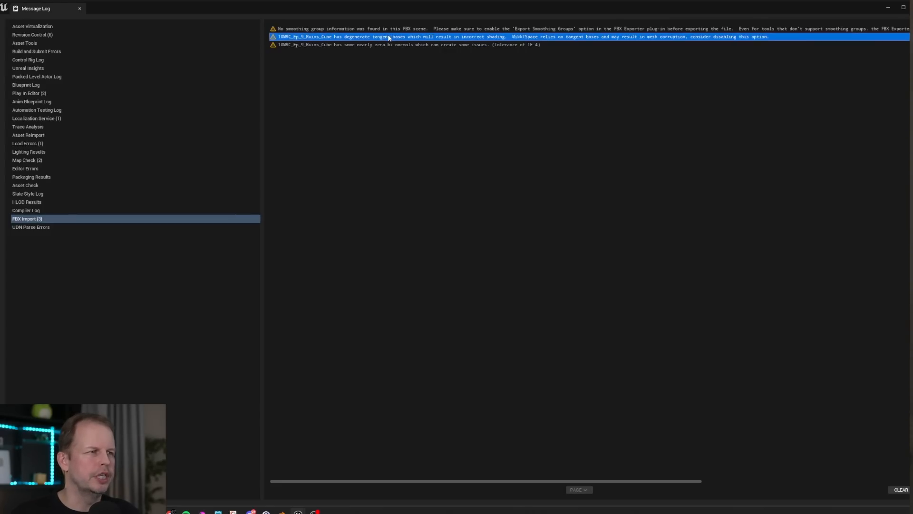
{"action": "left_click", "coordinate": [888, 8]}
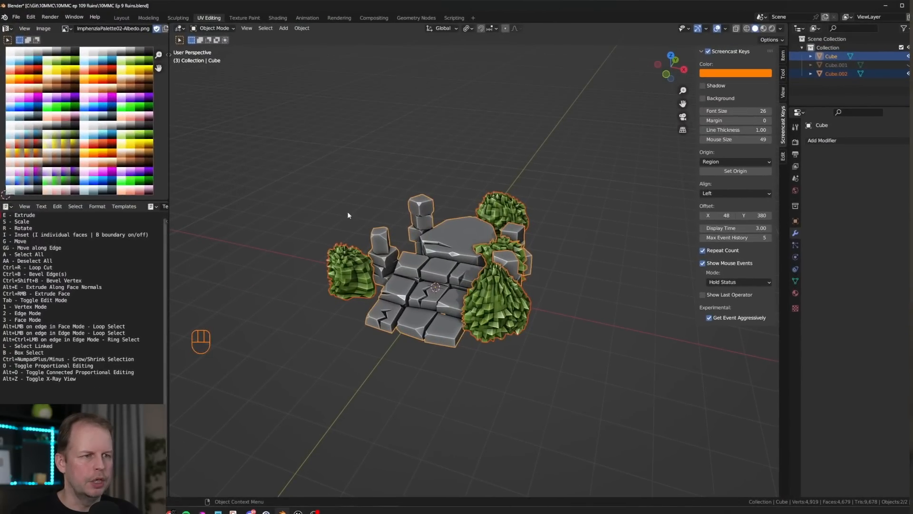
Select a top face of the ruins' round slab and examine its UV placement on the grey palette swatch in Blender
{"action": "scroll", "coordinate": [347, 211], "scroll_direction": "up", "scroll_amount": 5}
{"action": "scroll", "coordinate": [456, 226], "scroll_direction": "up", "scroll_amount": 3}
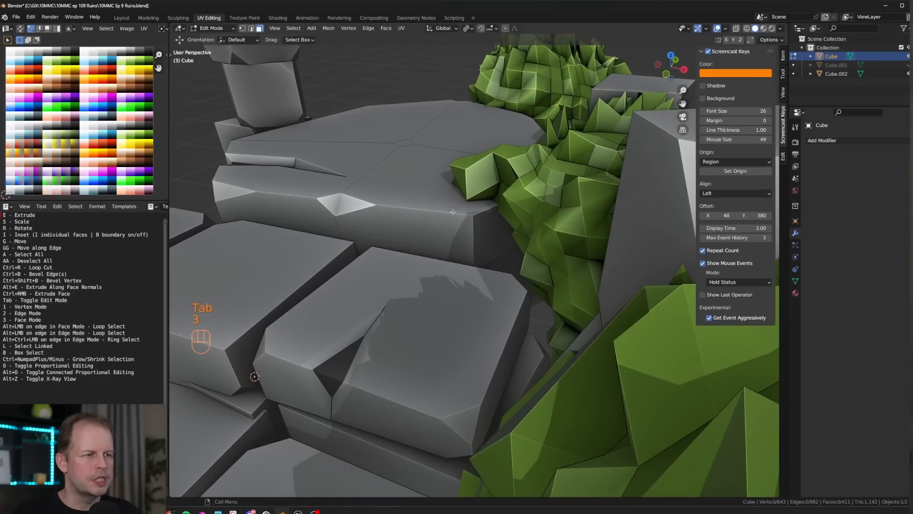
{"action": "left_click", "coordinate": [411, 158]}
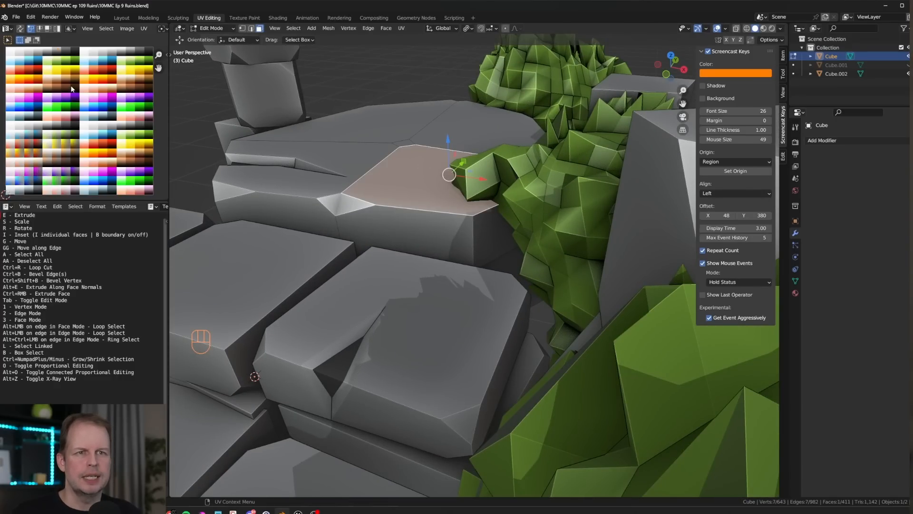
{"action": "scroll", "coordinate": [68, 85], "scroll_direction": "up", "scroll_amount": 1}
{"action": "middle_click_drag", "start_coordinate": [79, 86], "coordinate": [107, 123], "text": "shift"}
{"action": "scroll", "coordinate": [107, 123], "scroll_direction": "up", "scroll_amount": 7}
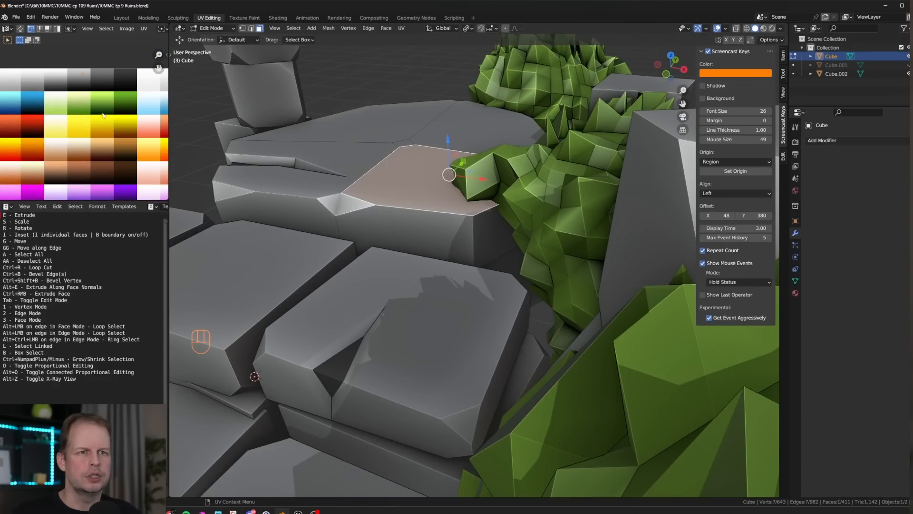
{"action": "mouse_move", "coordinate": [89, 78]}
{"action": "middle_mouse_down"}
{"action": "mouse_move", "coordinate": [111, 126]}
{"action": "mouse_move", "coordinate": [83, 136]}
{"action": "middle_mouse_up"}
{"action": "scroll", "coordinate": [101, 120], "scroll_direction": "up", "scroll_amount": 8}
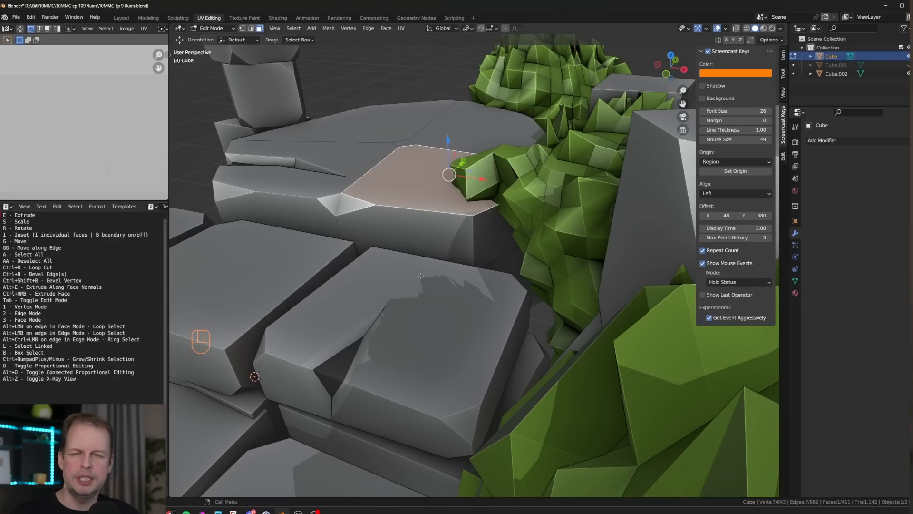
{"action": "scroll", "coordinate": [429, 276], "scroll_direction": "down", "scroll_amount": 6}
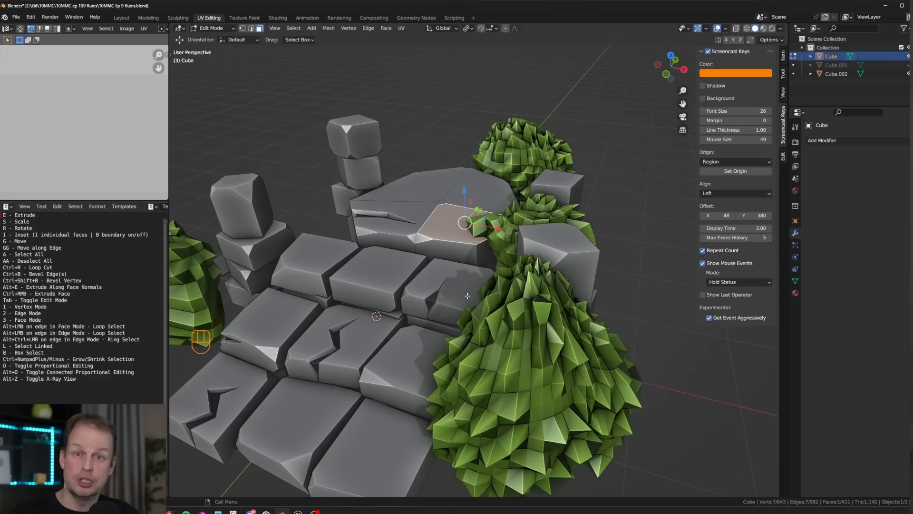
Switch editing to the bushes mesh, select a leaf face and examine its UV placement on the green palette swatch
{"action": "left_click", "coordinate": [525, 313]}
{"action": "key", "text": "Tab"}
{"action": "key", "text": "Tab"}
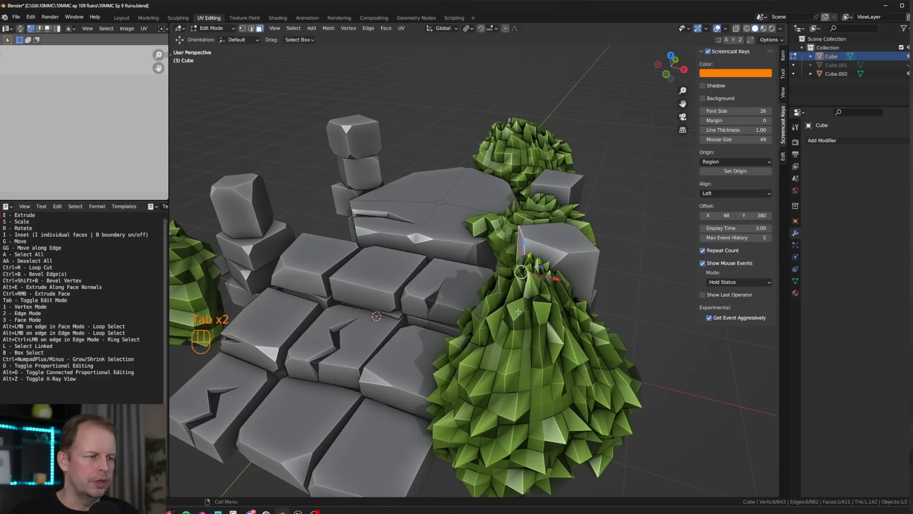
{"action": "key", "text": "3"}
{"action": "scroll", "coordinate": [216, 182], "scroll_direction": "down", "scroll_amount": 1}
{"action": "scroll", "coordinate": [126, 167], "scroll_direction": "down", "scroll_amount": 3}
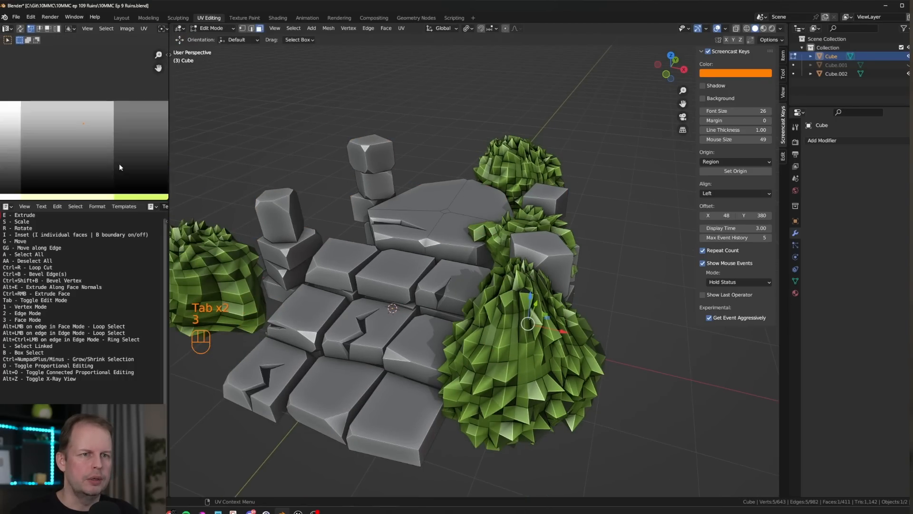
{"action": "left_click", "coordinate": [516, 321]}
{"action": "left_click", "coordinate": [506, 303]}
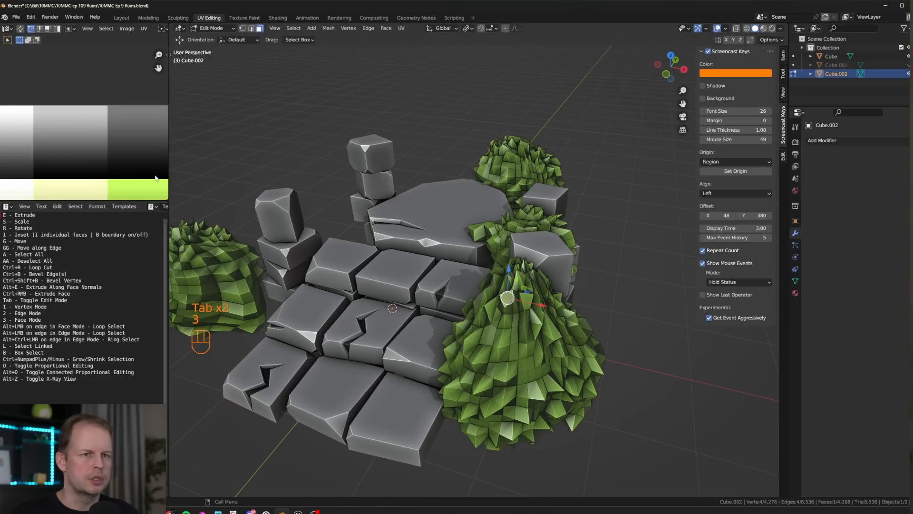
{"action": "scroll", "coordinate": [95, 137], "scroll_direction": "down", "scroll_amount": 2}
{"action": "scroll", "coordinate": [86, 127], "scroll_direction": "up", "scroll_amount": 3}
{"action": "scroll", "coordinate": [78, 142], "scroll_direction": "up", "scroll_amount": 3}
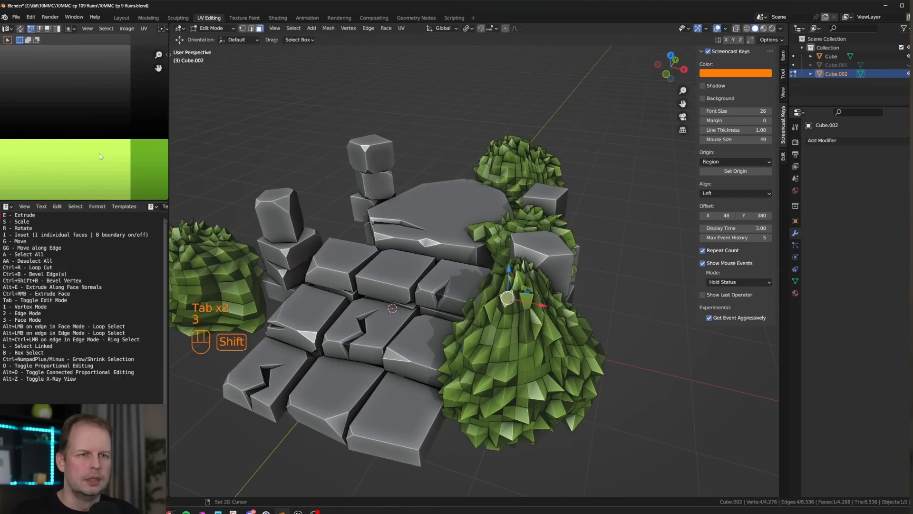
Expand the bushes mesh's UVs with UE UV Expander at multiplier 1.00 and check a leaf face's UVs on the palette
{"action": "key", "text": "Tab"}
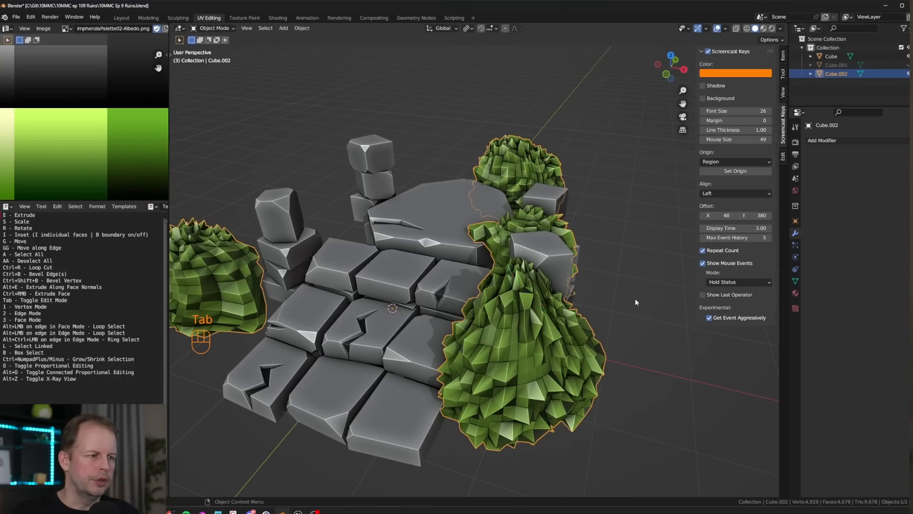
{"action": "left_click", "coordinate": [636, 300]}
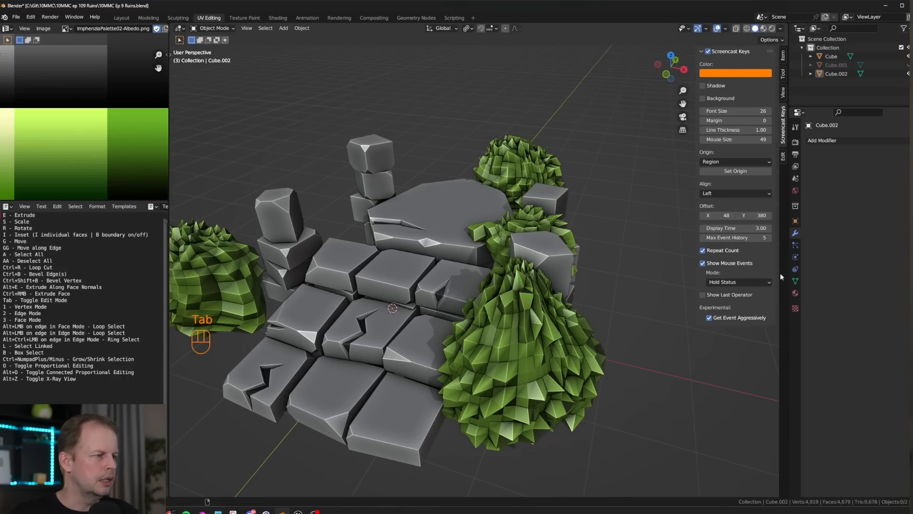
{"action": "left_click", "coordinate": [783, 157]}
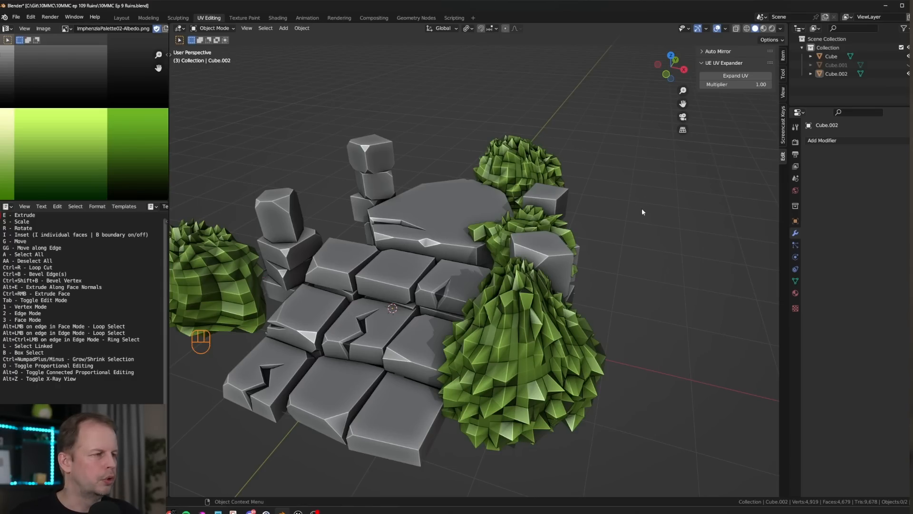
{"action": "left_click", "coordinate": [533, 299]}
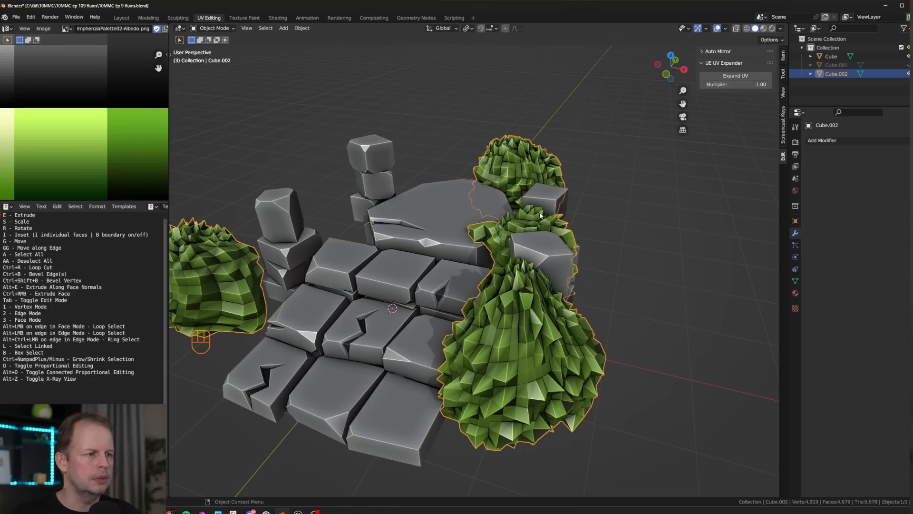
{"action": "key", "text": "Tab"}
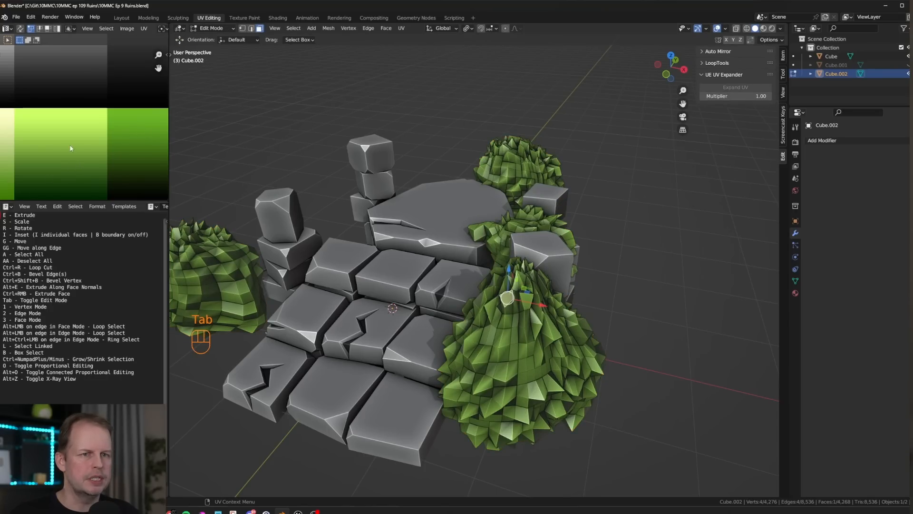
{"action": "scroll", "coordinate": [70, 148], "scroll_direction": "up", "scroll_amount": 6}
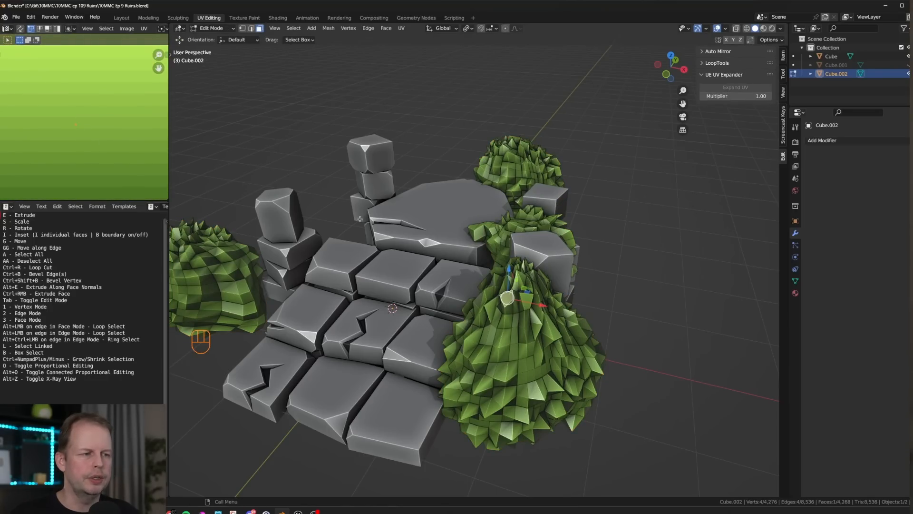
{"action": "key", "text": "Tab"}
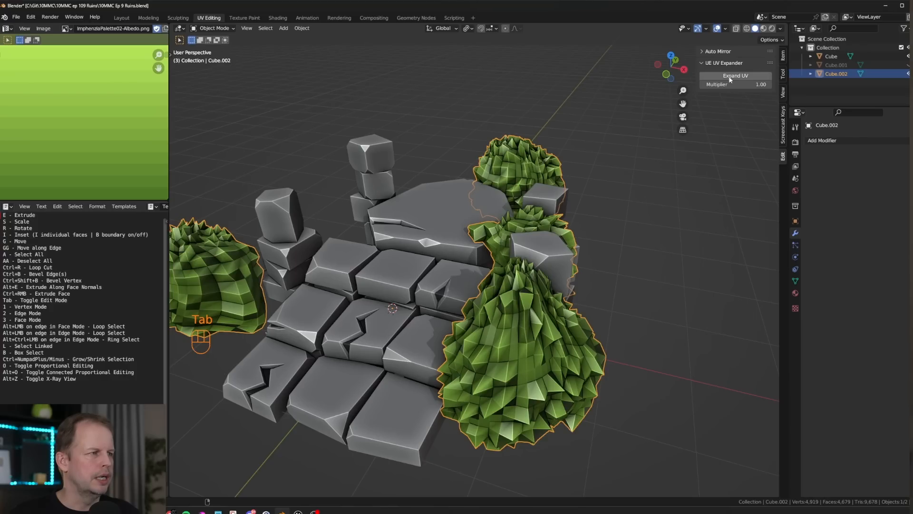
{"action": "key", "text": "Tab"}
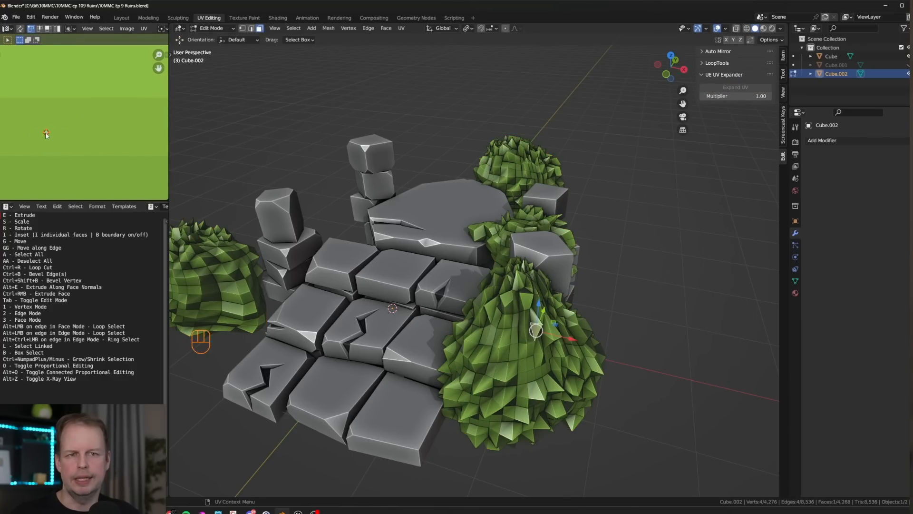
{"action": "key", "text": "Tab"}
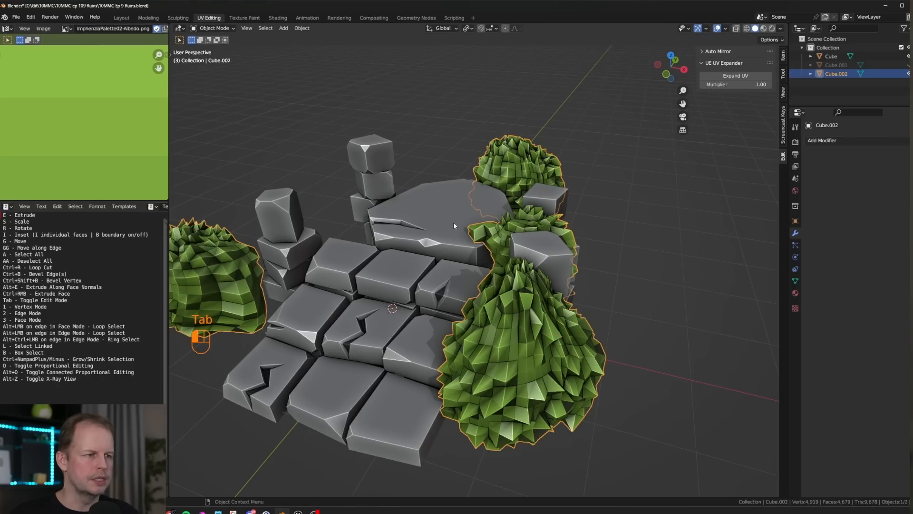
Expand the ruins mesh's UVs with UE UV Expander at multiplier 1.00 and check a round-slab face's UVs on the palette
{"action": "left_click", "coordinate": [444, 205]}
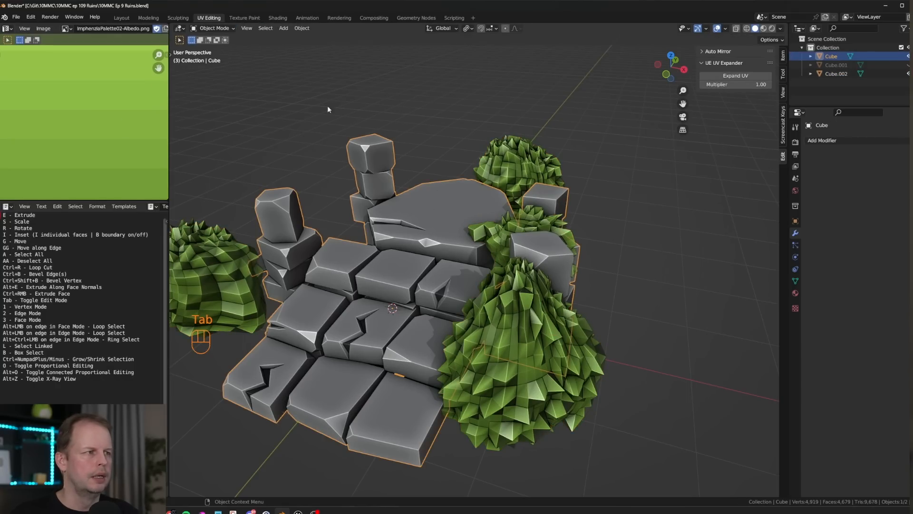
{"action": "scroll", "coordinate": [77, 109], "scroll_direction": "down", "scroll_amount": 10}
{"action": "scroll", "coordinate": [77, 111], "scroll_direction": "down", "scroll_amount": 6}
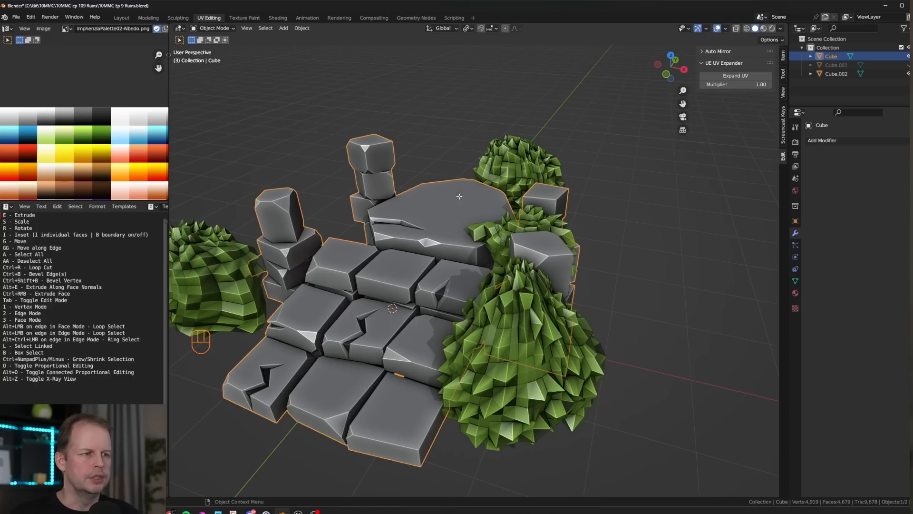
{"action": "key", "text": "Tab"}
{"action": "key", "text": "3"}
{"action": "left_click", "coordinate": [483, 200]}
{"action": "scroll", "coordinate": [46, 88], "scroll_direction": "up", "scroll_amount": 6}
{"action": "scroll", "coordinate": [80, 120], "scroll_direction": "up", "scroll_amount": 8}
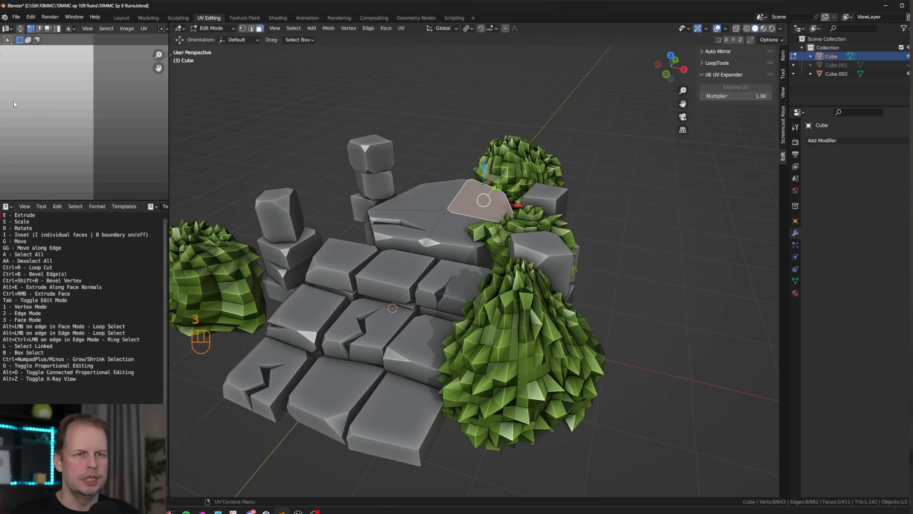
{"action": "middle_click_drag", "start_coordinate": [14, 101], "coordinate": [84, 128]}
{"action": "scroll", "coordinate": [84, 127], "scroll_direction": "up", "scroll_amount": 5}
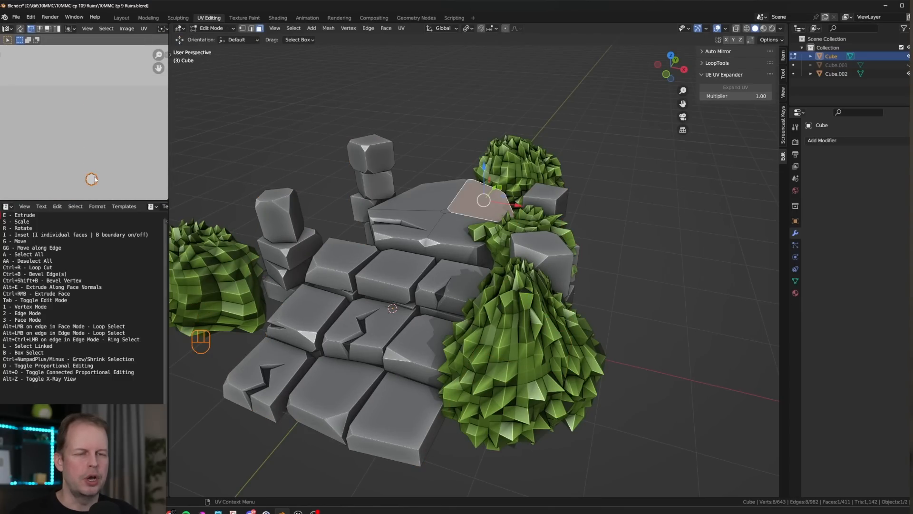
{"action": "scroll", "coordinate": [96, 173], "scroll_direction": "down", "scroll_amount": 6}
{"action": "scroll", "coordinate": [97, 173], "scroll_direction": "up", "scroll_amount": 7}
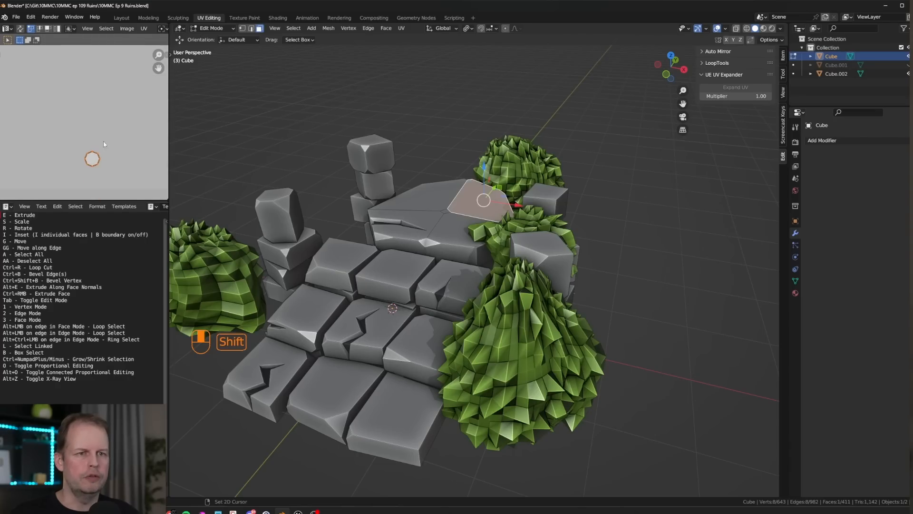
{"action": "key", "text": "Tab"}
Select both the bushes and the ruins and export them as FBX over 10MMC Ep 9 Ruins.fbx on the desktop
{"action": "scroll", "coordinate": [568, 267], "scroll_direction": "down", "scroll_amount": 8}
{"action": "left_click", "coordinate": [492, 281], "text": "shift"}
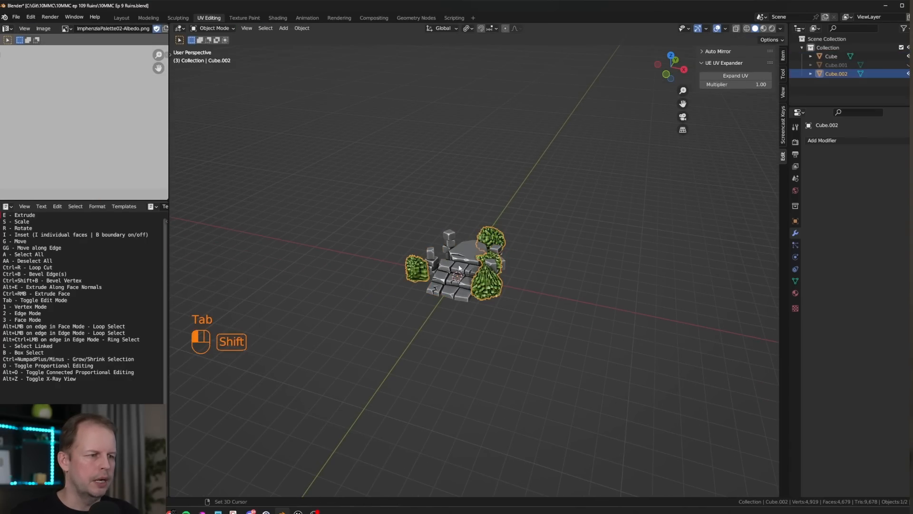
{"action": "left_click", "coordinate": [452, 266], "text": "shift"}
{"action": "left_click", "coordinate": [15, 17]}
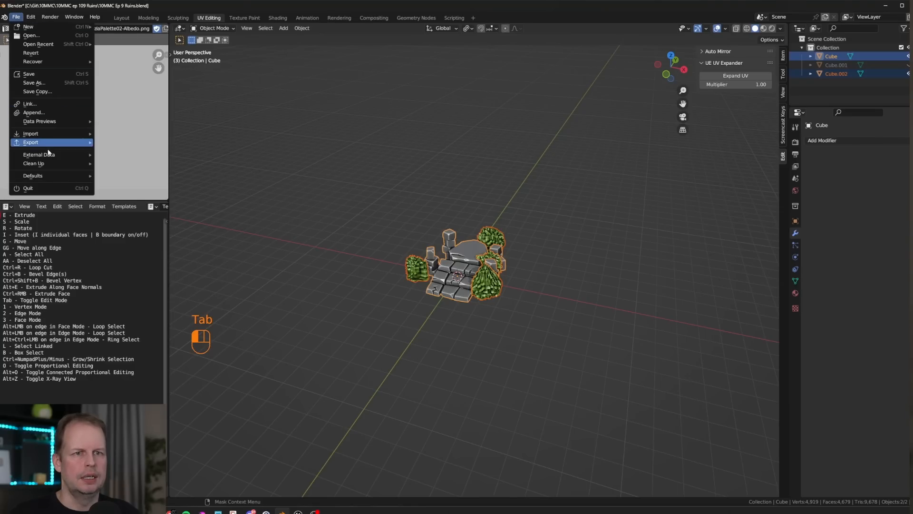
{"action": "mouse_move", "coordinate": [48, 144]}
{"action": "left_click", "coordinate": [119, 220]}
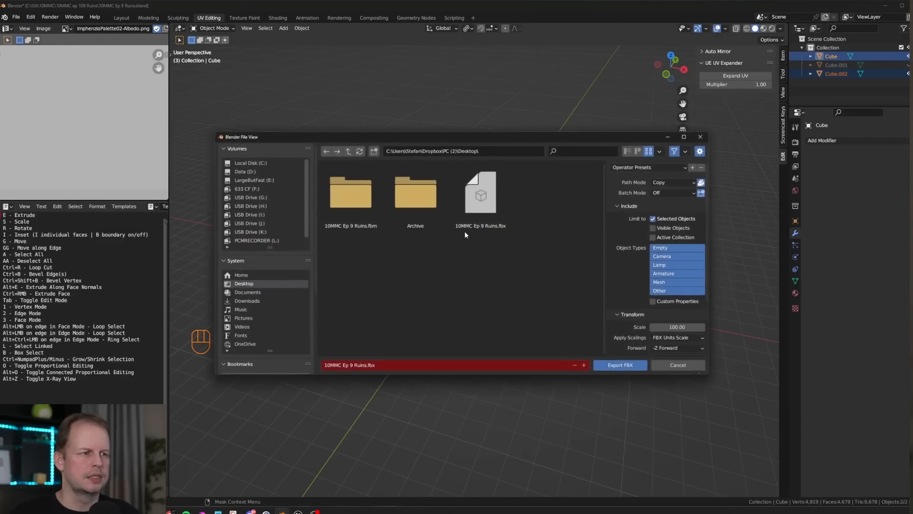
{"action": "left_click", "coordinate": [634, 367]}
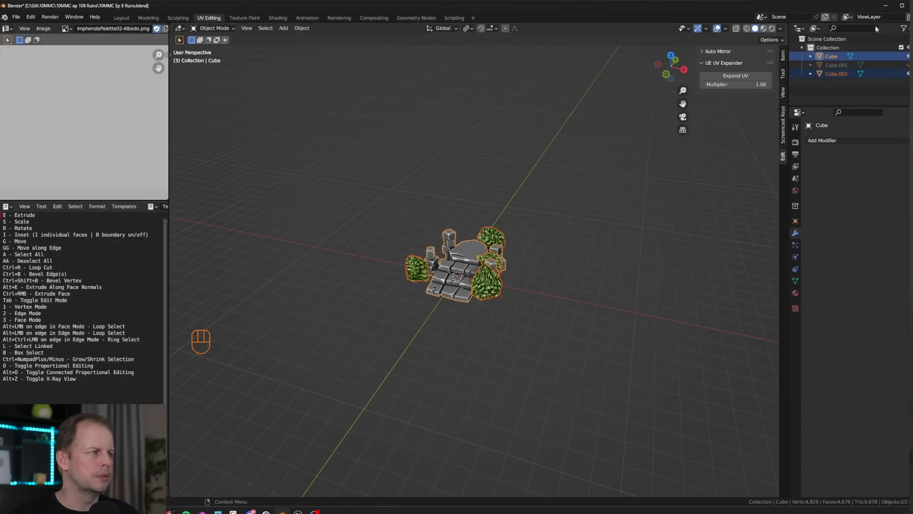
Switch to Unreal Editor and import all of 10MMC Ep 9 Ruins.fbx from the desktop into the Content folder
{"action": "left_click", "coordinate": [887, 6]}
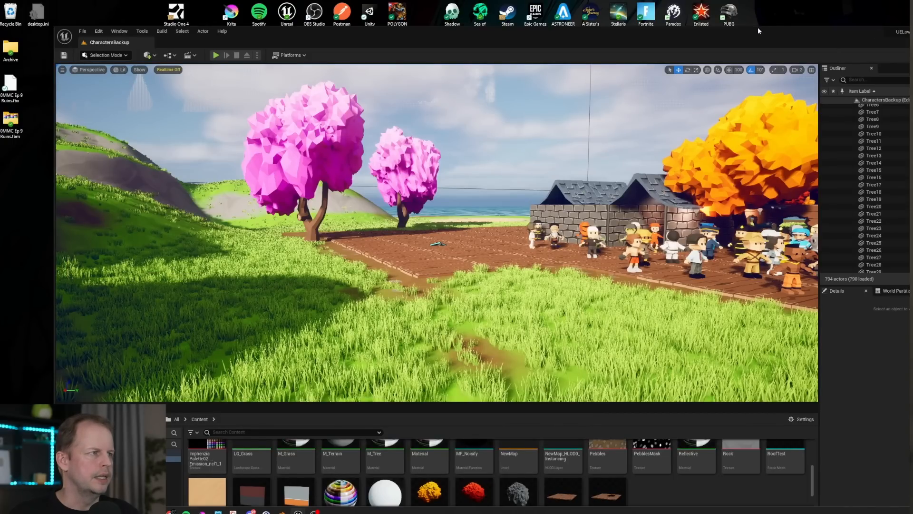
{"action": "left_click_drag", "start_coordinate": [759, 31], "coordinate": [774, 59]}
{"action": "left_click_drag", "start_coordinate": [774, 59], "coordinate": [767, 27]}
{"action": "left_click_drag", "start_coordinate": [10, 87], "coordinate": [679, 492]}
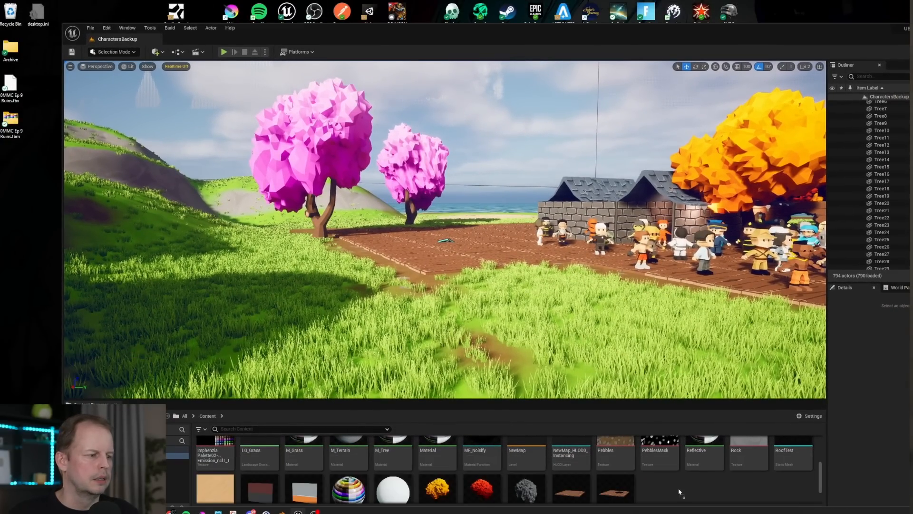
{"action": "left_click", "coordinate": [600, 396]}
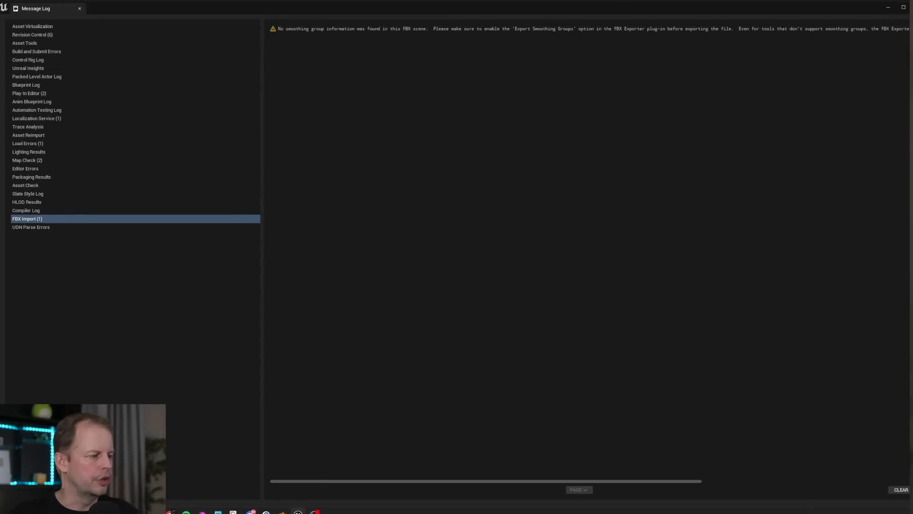
Read the FBX import warning about smoothing groups and close the message log
{"action": "left_click", "coordinate": [522, 30]}
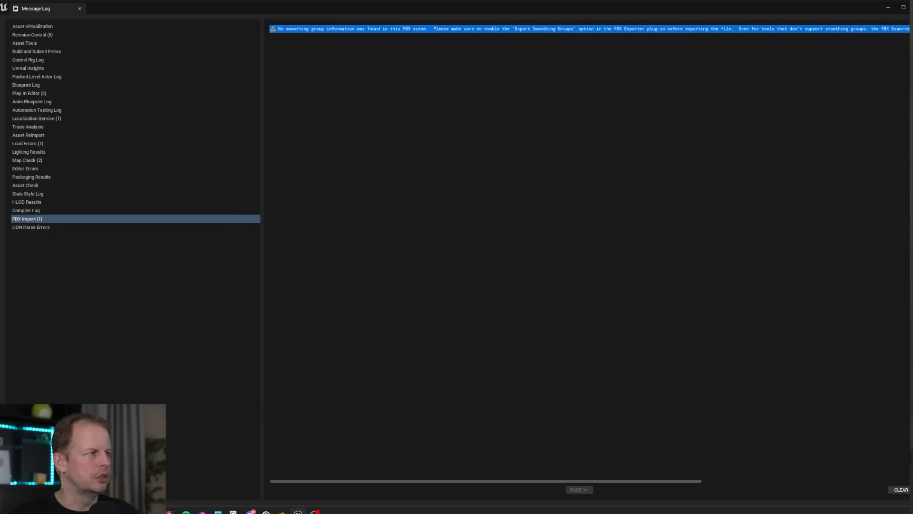
{"action": "left_click", "coordinate": [902, 9]}
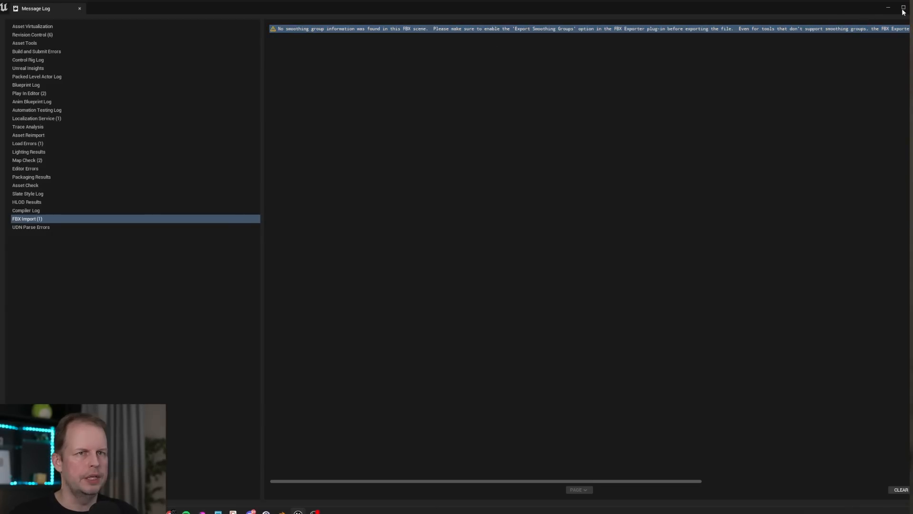
{"action": "left_click", "coordinate": [912, 7]}
Place the imported 10MMC_Ep_9_Ruins_Cube and 10MMC_Ep_9_Ruins_Cube_002 meshes together on the grass in front of the pink trees
{"action": "scroll", "coordinate": [621, 469], "scroll_direction": "down", "scroll_amount": 1}
{"action": "scroll", "coordinate": [621, 469], "scroll_direction": "up", "scroll_amount": 1}
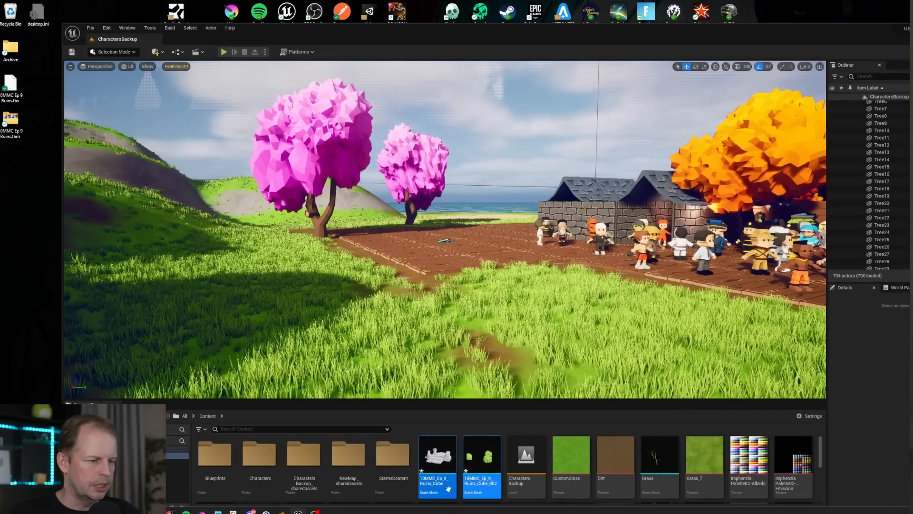
{"action": "left_click", "coordinate": [447, 482]}
{"action": "left_click", "coordinate": [491, 469], "text": "ctrl"}
{"action": "left_click_drag", "start_coordinate": [491, 470], "coordinate": [340, 323]}
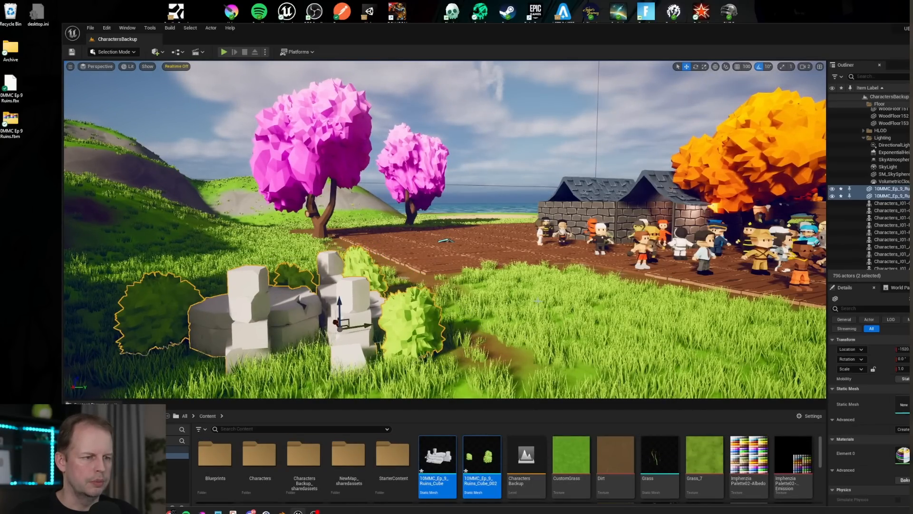
{"action": "right_click_drag", "start_coordinate": [555, 270], "coordinate": [555, 305]}
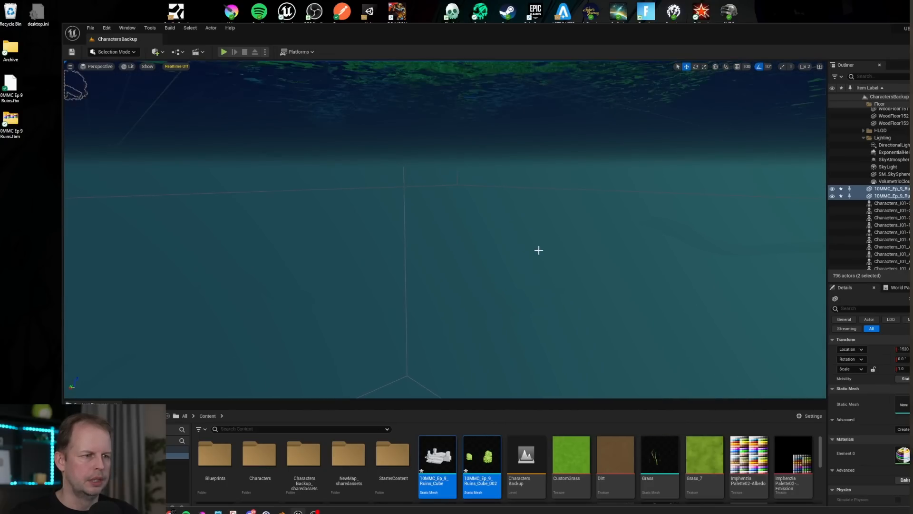
Frame the placed ruins and bushes close up in the level and select the ruins mesh to examine its colour
{"action": "right_click_drag", "start_coordinate": [538, 250], "coordinate": [518, 199]}
{"action": "key", "text": "f"}
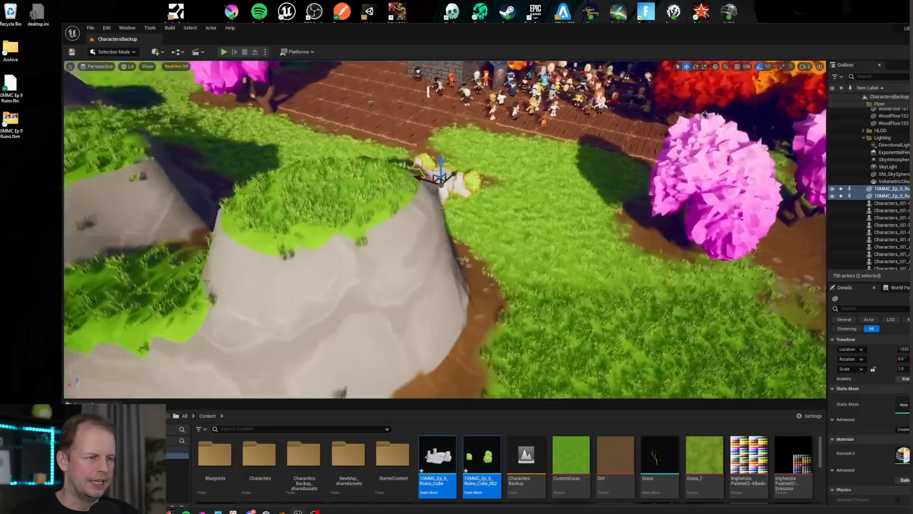
{"action": "key", "text": "w"}
{"action": "right_click_drag", "start_coordinate": [445, 229], "coordinate": [219, 212]}
{"action": "key", "text": "s"}
{"action": "left_click", "coordinate": [507, 214]}
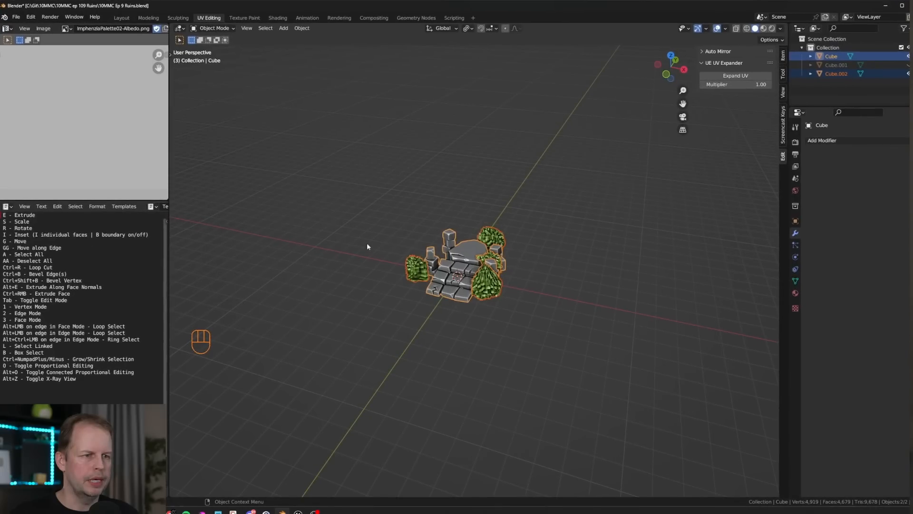
Switch to Blender and move the main cluster of the ruins' UVs to a lighter grey on the palette
{"action": "scroll", "coordinate": [434, 279], "scroll_direction": "up", "scroll_amount": 8}
{"action": "key", "text": "Tab"}
{"action": "key", "text": "a"}
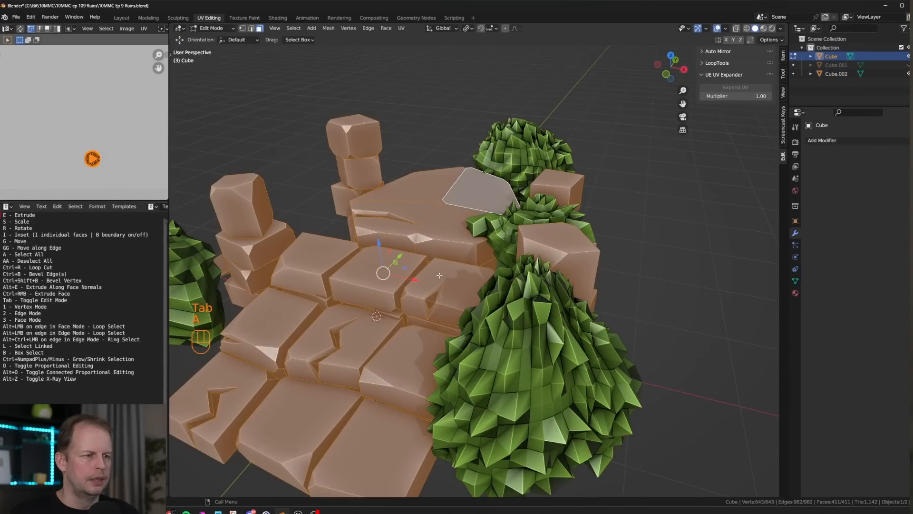
{"action": "scroll", "coordinate": [95, 110], "scroll_direction": "down", "scroll_amount": 5}
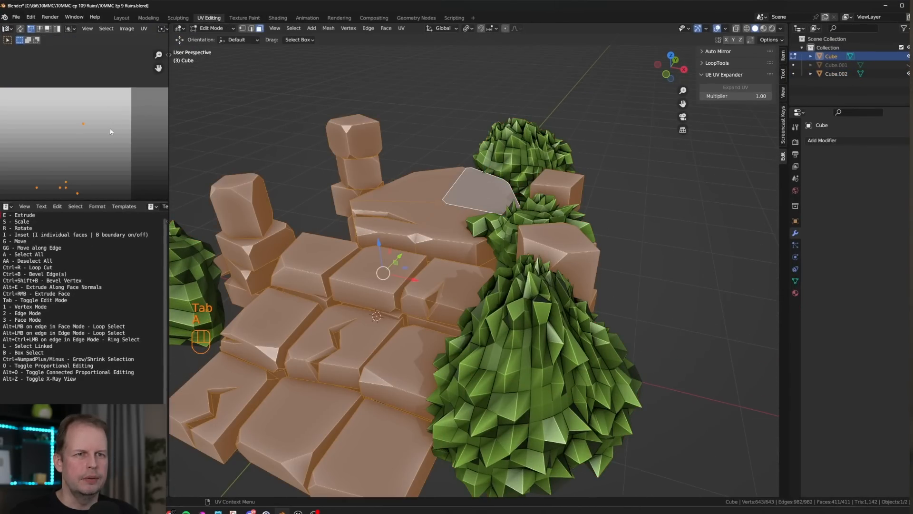
{"action": "scroll", "coordinate": [114, 107], "scroll_direction": "down", "scroll_amount": 2}
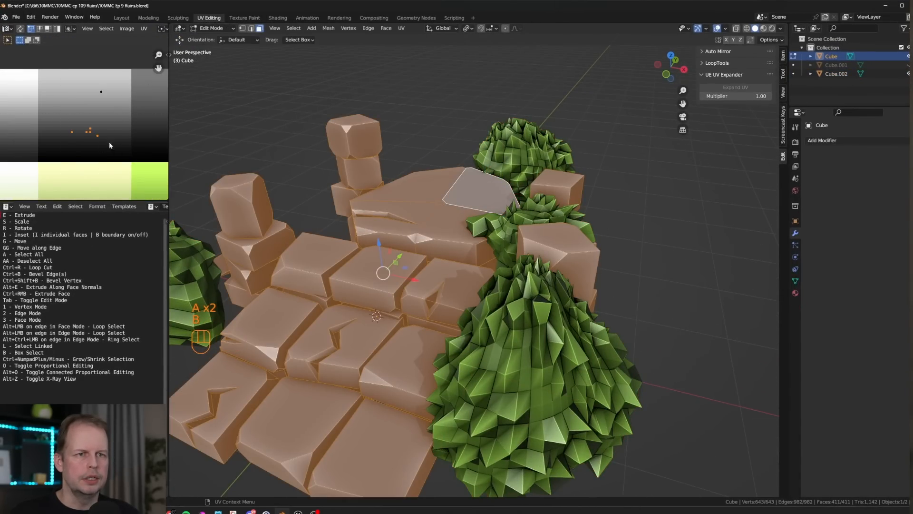
{"action": "key", "text": "g"}
{"action": "left_click", "coordinate": [122, 109]}
{"action": "key", "text": "Tab"}
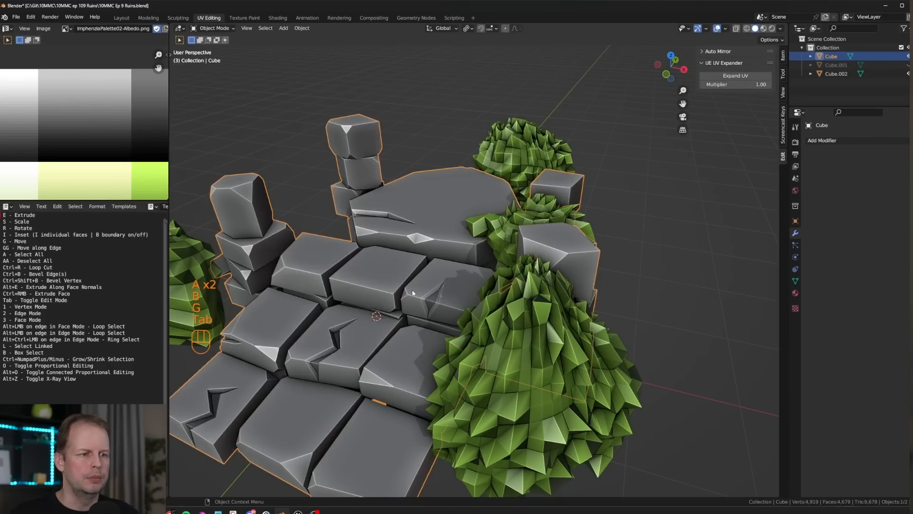
Fine-tune the ruins' stone shade by shifting their UVs again within the palette's middle grey gradient
{"action": "key", "text": "Tab"}
{"action": "scroll", "coordinate": [114, 125], "scroll_direction": "down", "scroll_amount": 4}
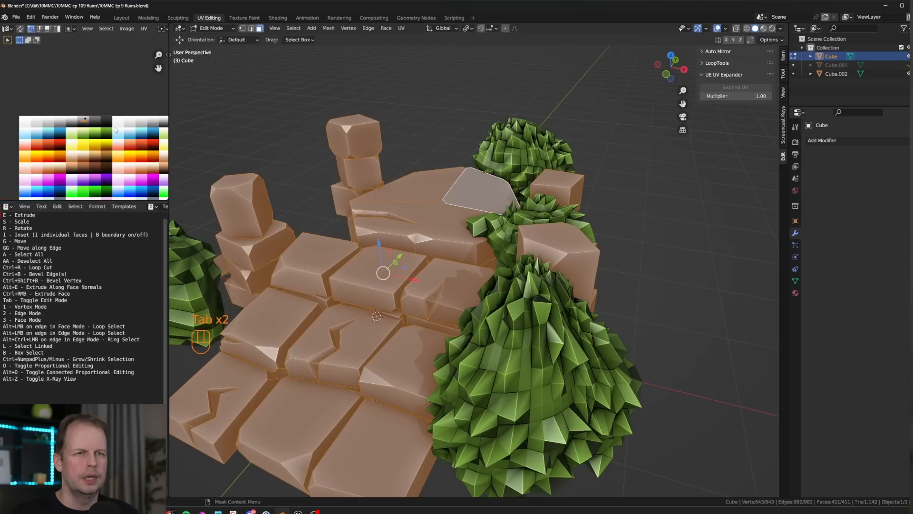
{"action": "scroll", "coordinate": [116, 128], "scroll_direction": "up", "scroll_amount": 3}
{"action": "key", "text": "g"}
{"action": "left_click", "coordinate": [117, 122]}
{"action": "key", "text": "Tab"}
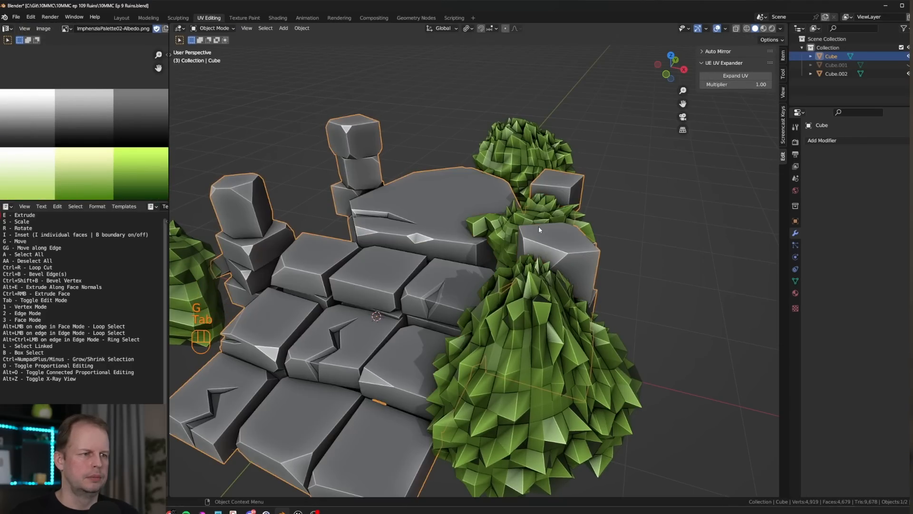
Select the ruins and the bushes together and export them as FBX over 10MMC Ep 9 Ruins.fbx on the desktop
{"action": "scroll", "coordinate": [571, 256], "scroll_direction": "down", "scroll_amount": 4}
{"action": "left_click", "coordinate": [616, 285]}
{"action": "key", "text": "Tab"}
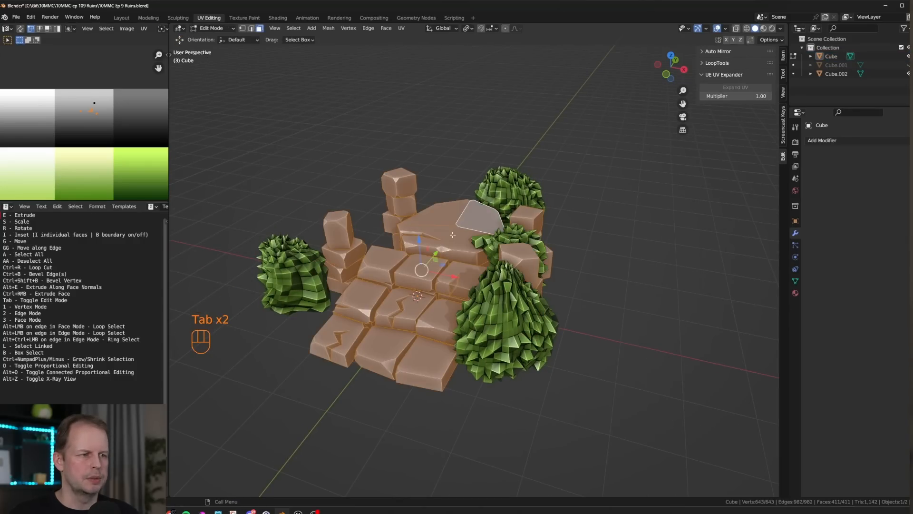
{"action": "key", "text": "Tab"}
{"action": "left_click", "coordinate": [376, 280]}
{"action": "left_click", "coordinate": [301, 281], "text": "shift"}
{"action": "left_click", "coordinate": [17, 17]}
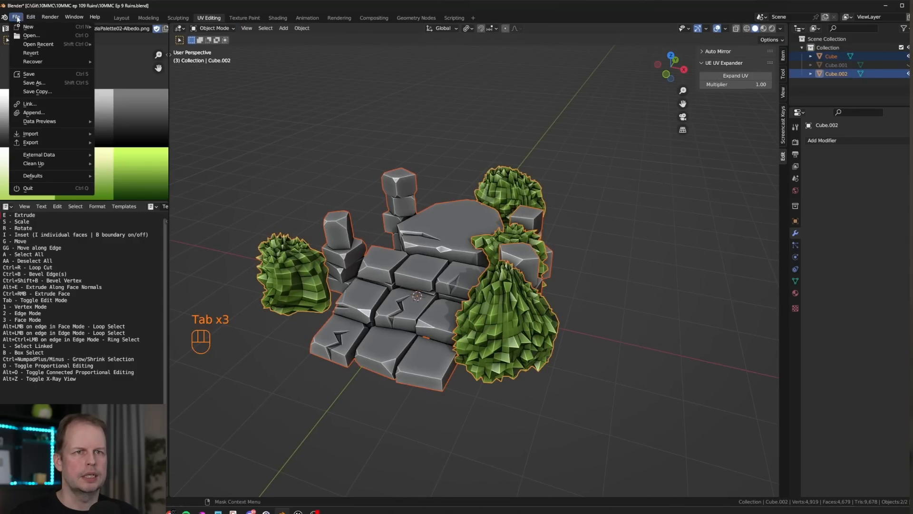
{"action": "mouse_move", "coordinate": [31, 142]}
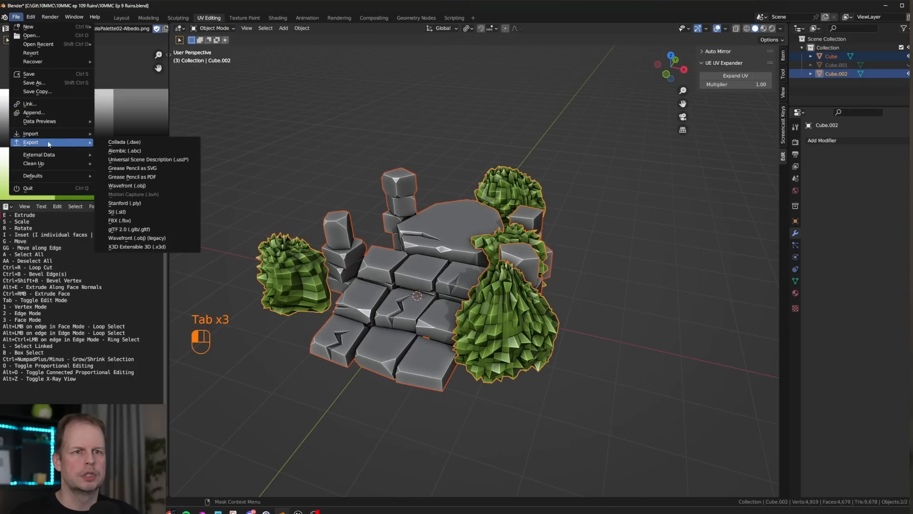
{"action": "left_click", "coordinate": [143, 217]}
{"action": "double_click", "coordinate": [500, 209]}
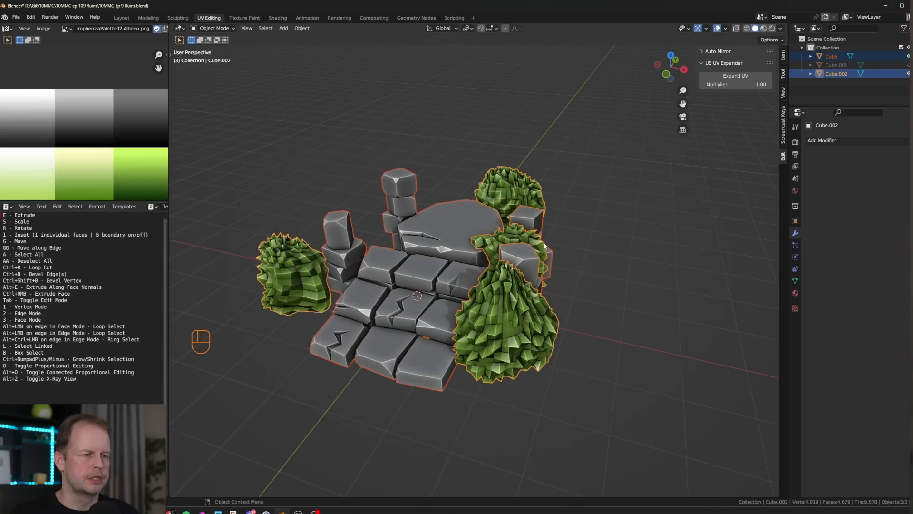
Switch to Unreal Editor, maximise its window and reimport the 10MMC_Ep_9_Ruins_Cube mesh
{"action": "left_click", "coordinate": [886, 6]}
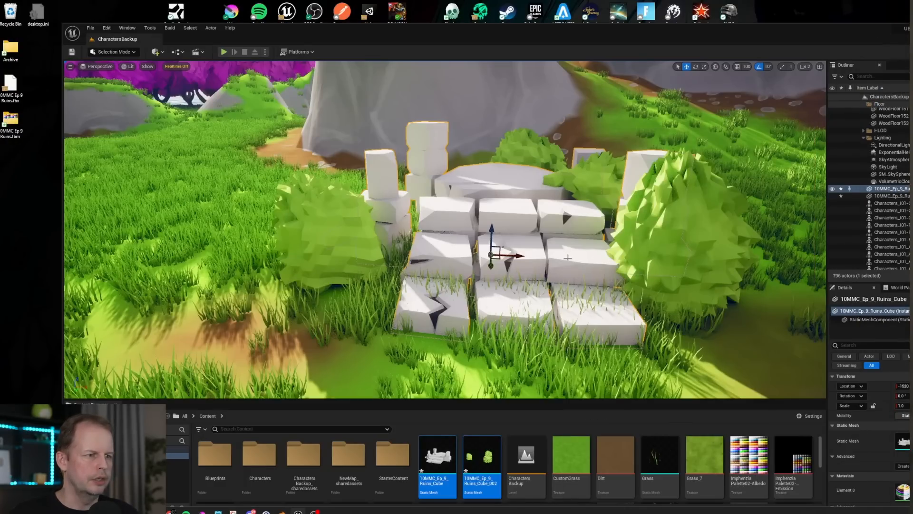
{"action": "double_click", "coordinate": [718, 33]}
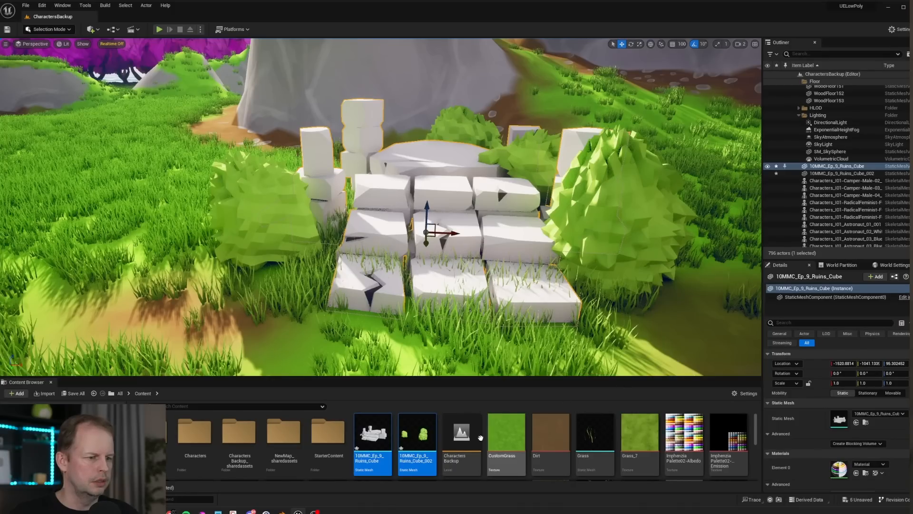
{"action": "right_click", "coordinate": [378, 431]}
{"action": "left_click", "coordinate": [393, 456]}
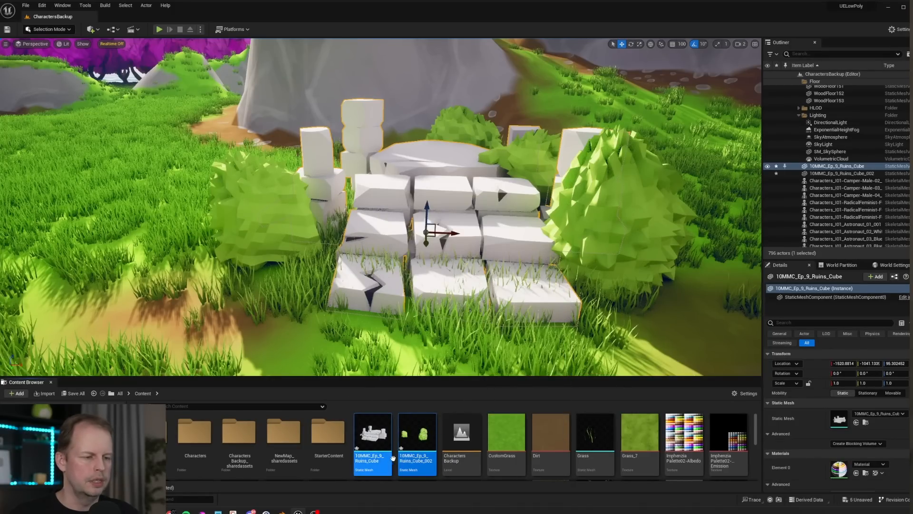
{"action": "left_click", "coordinate": [365, 445]}
{"action": "right_click", "coordinate": [371, 432]}
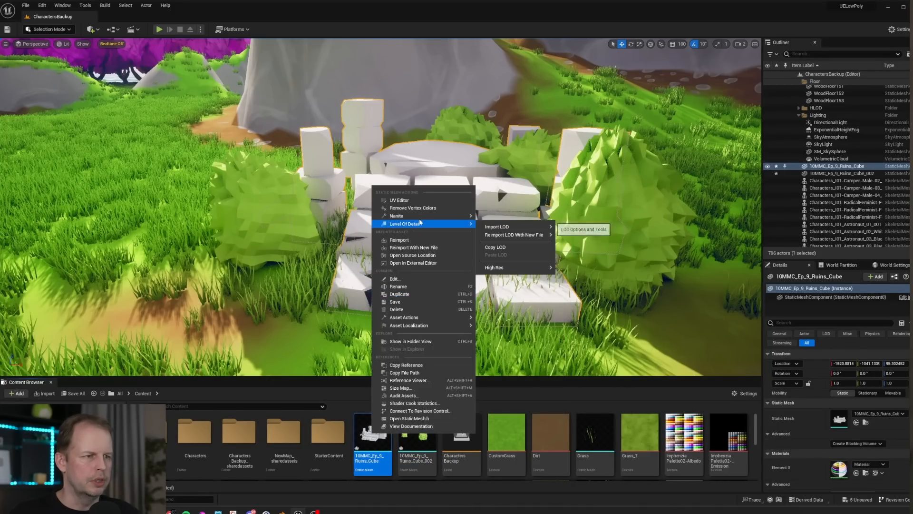
{"action": "left_click", "coordinate": [419, 239]}
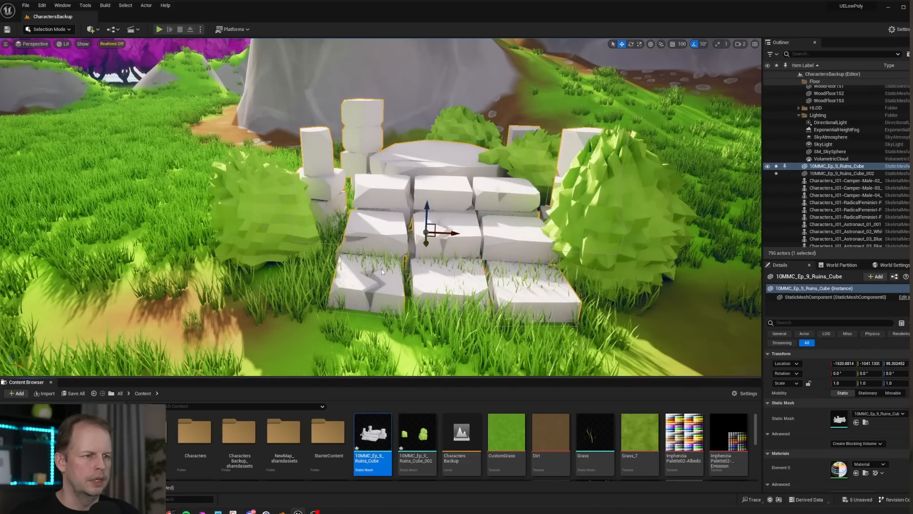
Examine the reimported ruins from farther away and from the side to judge the stone's brightness in the level
{"action": "key", "text": "s"}
{"action": "right_click_drag", "start_coordinate": [420, 241], "coordinate": [531, 221]}
{"action": "key", "text": "a"}
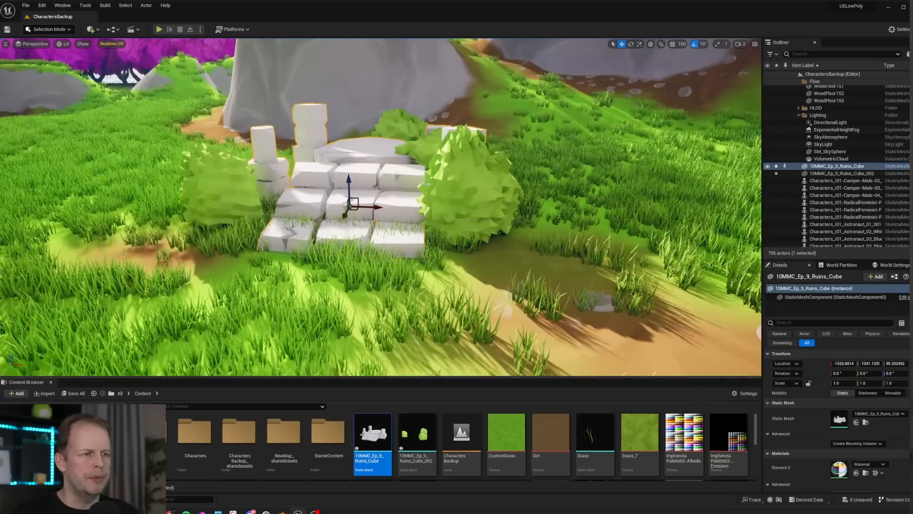
{"action": "right_click_drag", "start_coordinate": [429, 184], "coordinate": [638, 162]}
{"action": "key", "text": "a"}
{"action": "key", "text": "w"}
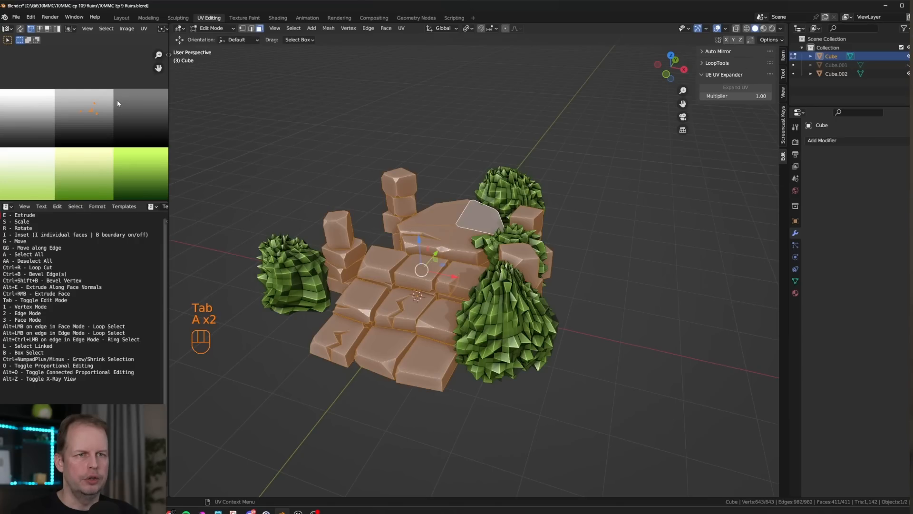
Switch to Blender and move all the ruins' UVs down the middle grey gradient to a darker stone shade
{"action": "key", "text": "g"}
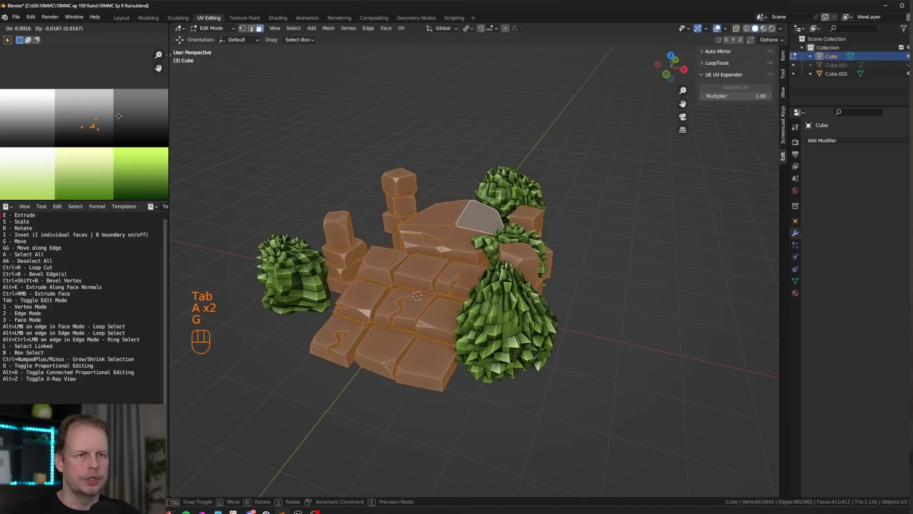
{"action": "left_click", "coordinate": [117, 120]}
{"action": "key", "text": "Tab"}
{"action": "key", "text": "Tab"}
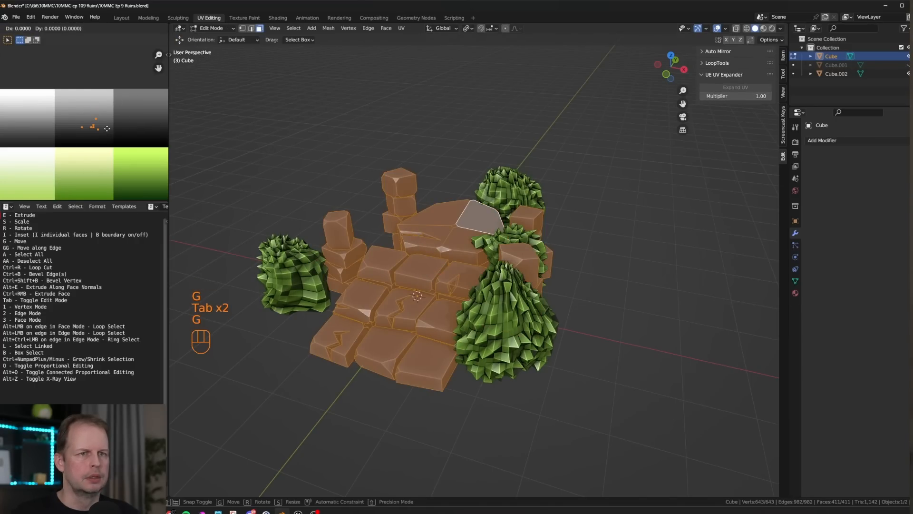
{"action": "key", "text": "Tab"}
{"action": "left_click", "coordinate": [338, 117]}
{"action": "key", "text": "Tab"}
{"action": "key", "text": "Tab"}
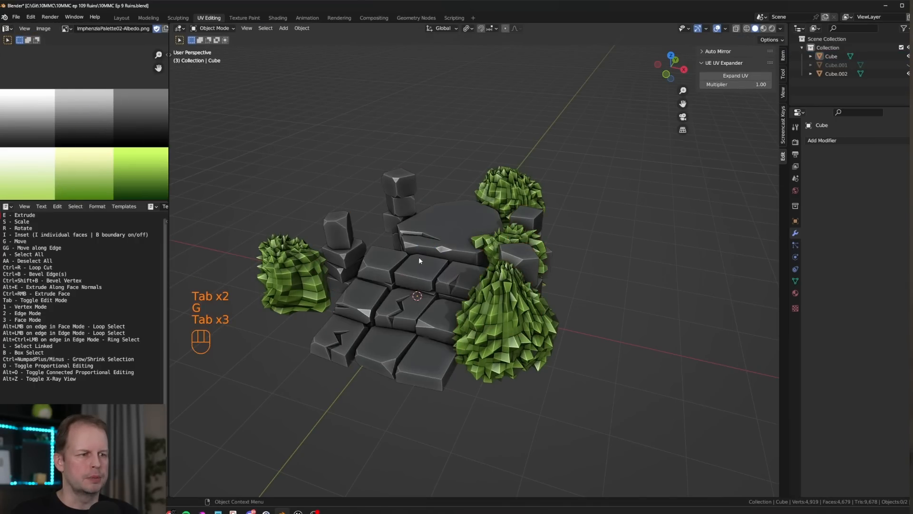
Export the darkened ruins together with the bushes as FBX, overwriting 10MMC Ep 9 Ruins.fbx on the desktop
{"action": "left_click", "coordinate": [418, 260]}
{"action": "left_click", "coordinate": [301, 272], "text": "shift"}
{"action": "left_click", "coordinate": [16, 17]}
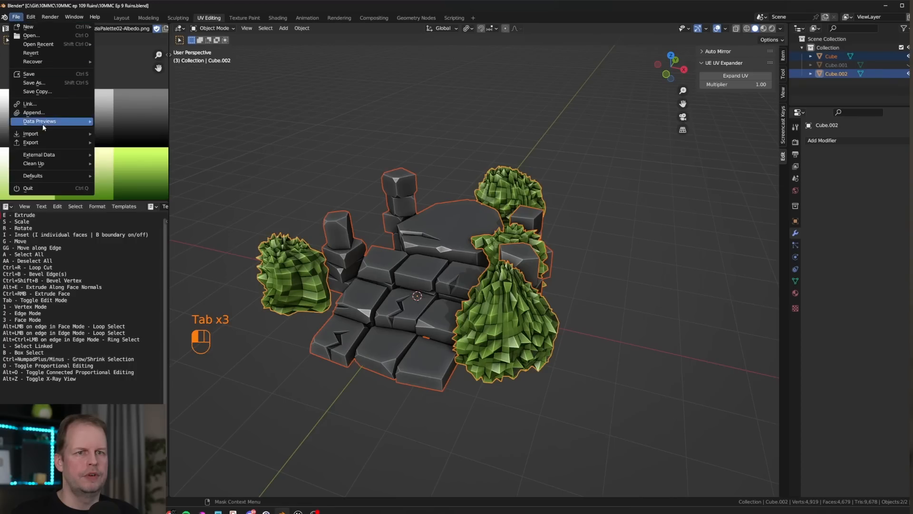
{"action": "mouse_move", "coordinate": [86, 145]}
{"action": "left_click", "coordinate": [141, 221]}
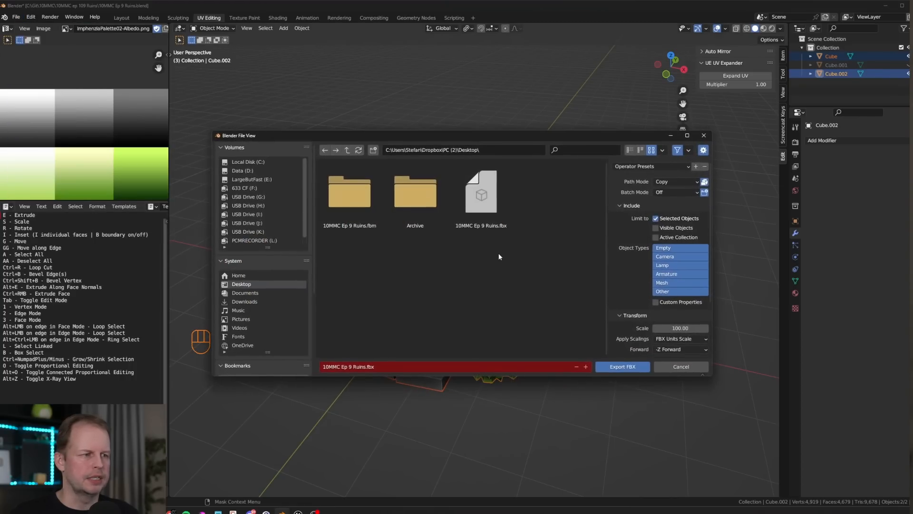
{"action": "double_click", "coordinate": [483, 200]}
Switch back to Unreal Editor and reimport 10MMC_Ep_9_Ruins_Cube with the darker stone colour
{"action": "left_click", "coordinate": [885, 6]}
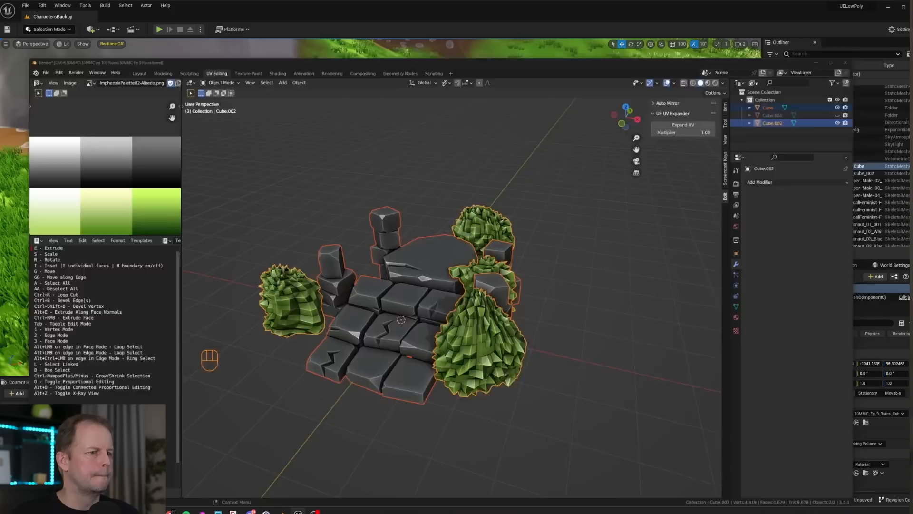
{"action": "right_click", "coordinate": [381, 436]}
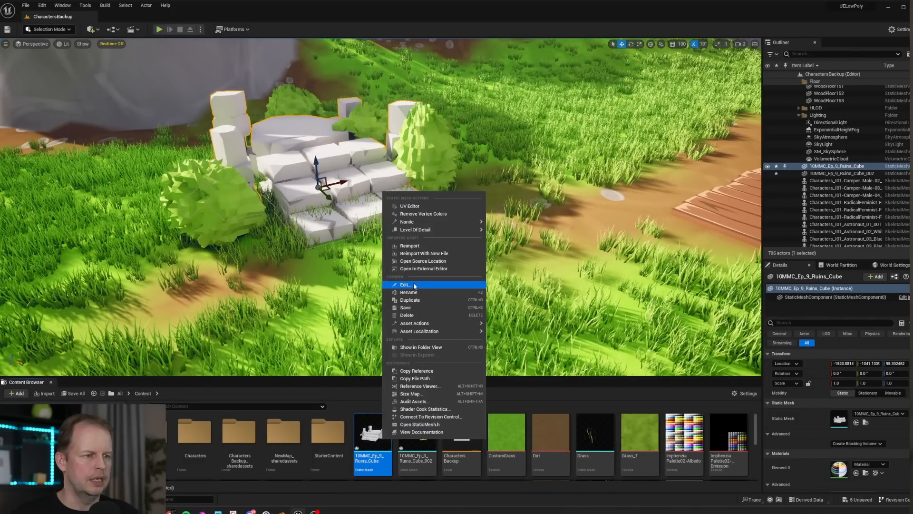
{"action": "left_click", "coordinate": [418, 245]}
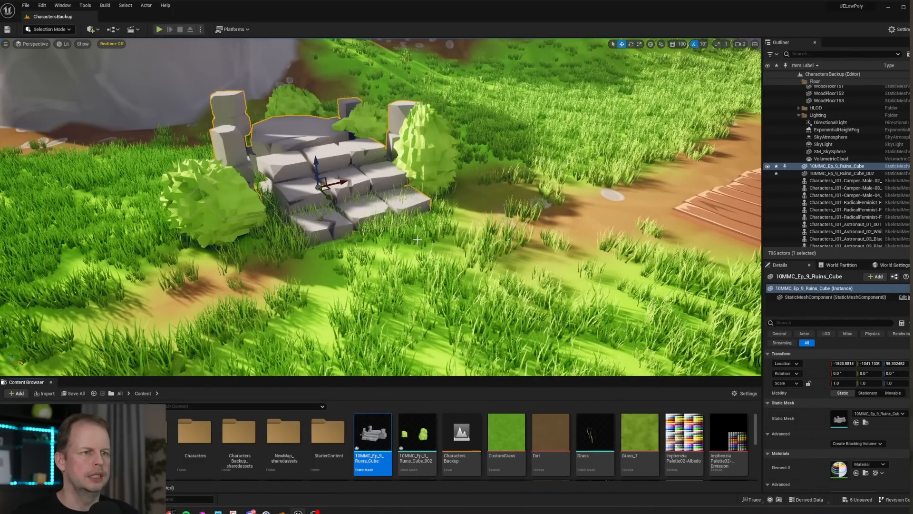
Compare the detailed grey roof tiles on the nearby house with the ruins' stone blocks seen close up
{"action": "right_click_drag", "start_coordinate": [418, 239], "coordinate": [326, 224]}
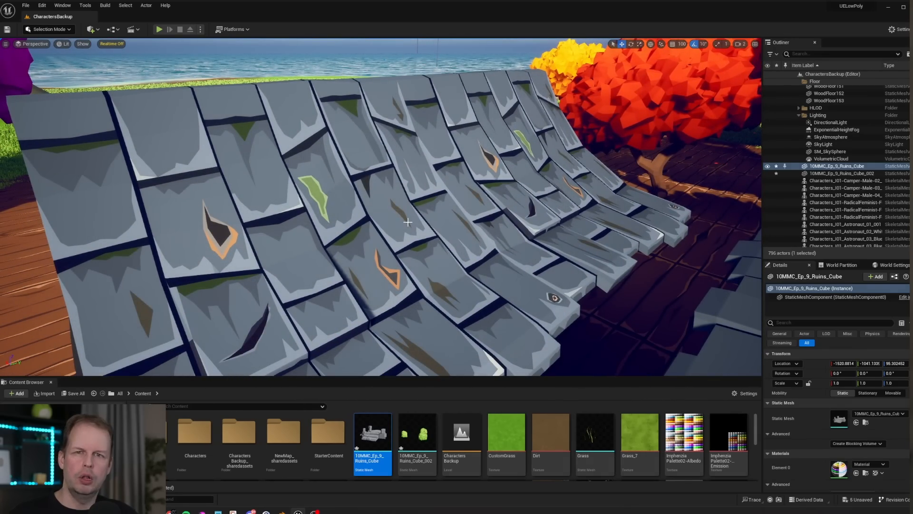
{"action": "right_click_drag", "start_coordinate": [384, 228], "coordinate": [462, 209]}
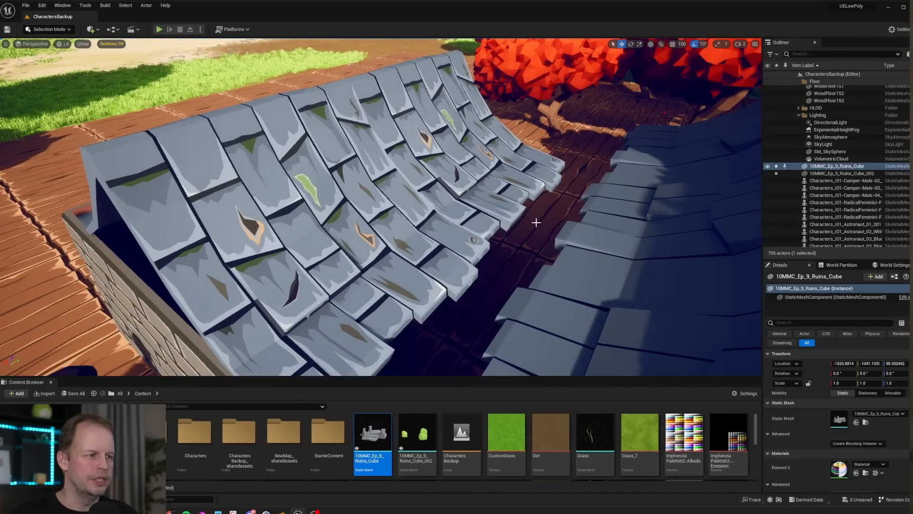
{"action": "right_click_drag", "start_coordinate": [536, 222], "coordinate": [518, 252]}
{"action": "scroll", "coordinate": [514, 183], "scroll_direction": "up", "scroll_amount": 1}
{"action": "scroll", "coordinate": [613, 254], "scroll_direction": "down", "scroll_amount": 4}
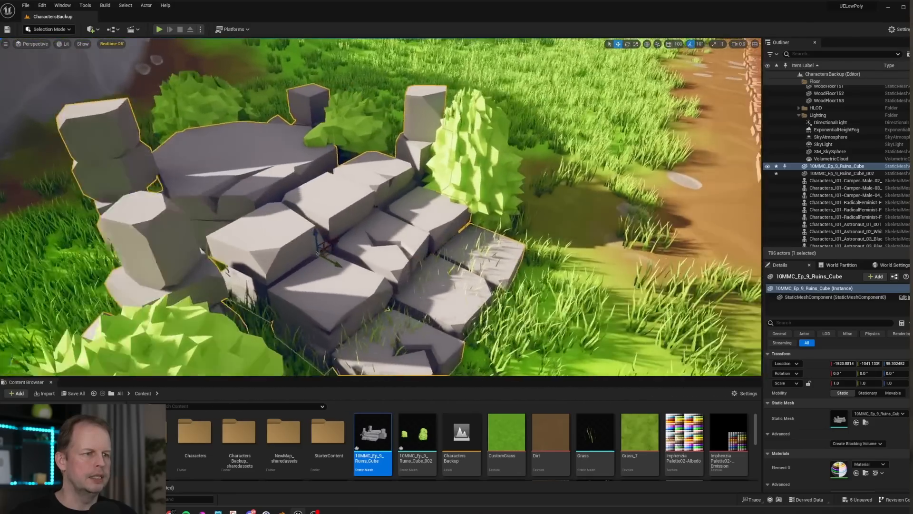
{"action": "mouse_move", "coordinate": [396, 207]}
{"action": "right_mouse_down"}
{"action": "mouse_move", "coordinate": [391, 227]}
{"action": "mouse_move", "coordinate": [395, 208]}
{"action": "right_mouse_up"}
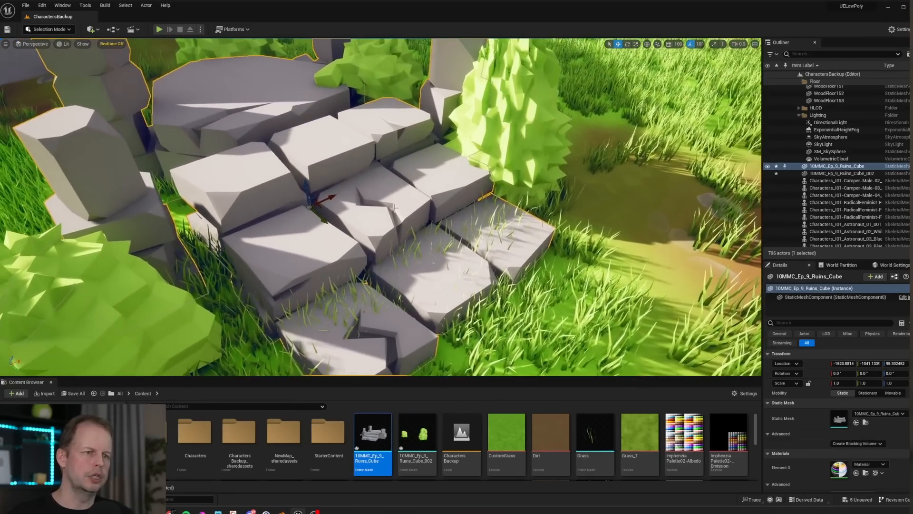
{"action": "right_click_drag", "start_coordinate": [444, 97], "coordinate": [475, 86]}
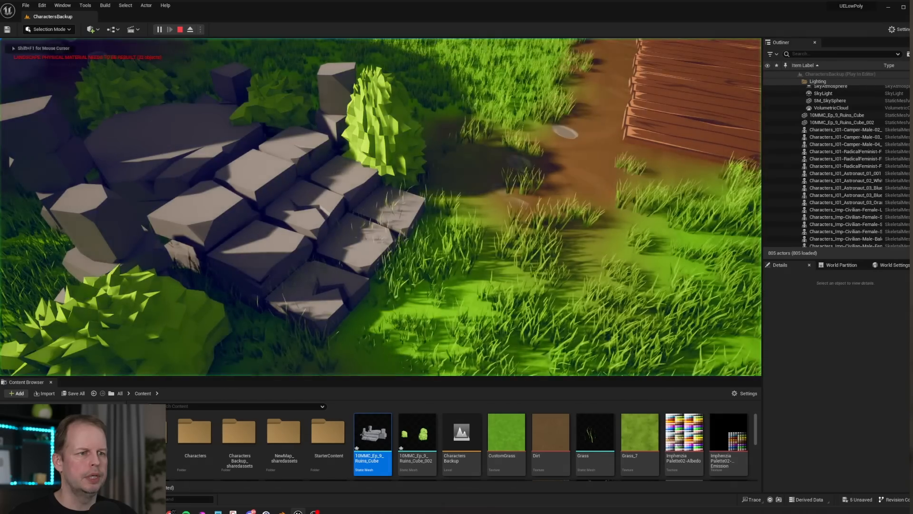
Play the level in the editor, move around the ruins and bushes, and end the play session
{"action": "left_click", "coordinate": [496, 246]}
{"action": "key", "text": "s"}
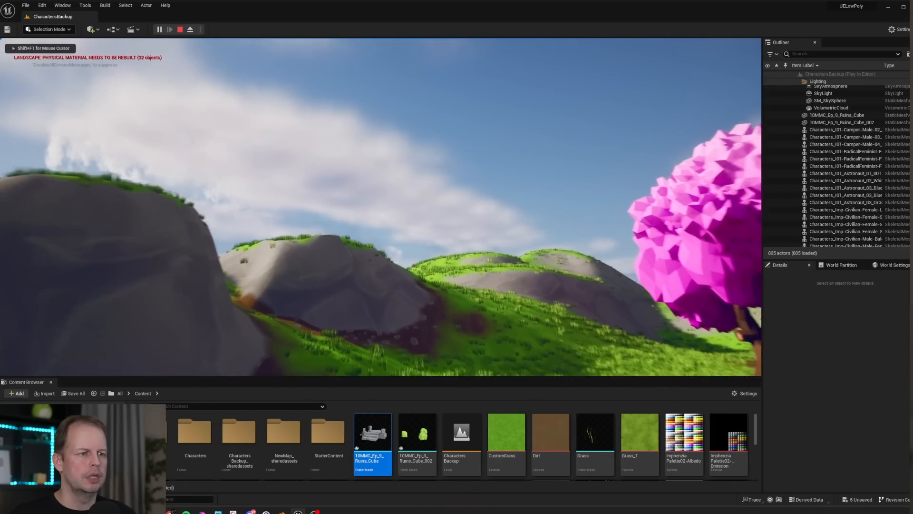
{"action": "key", "text": "w"}
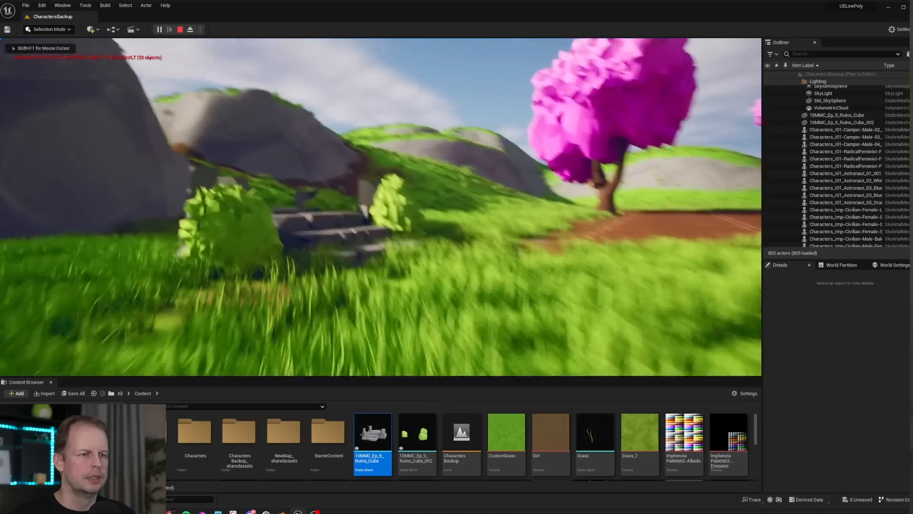
{"action": "key", "text": "Escape"}
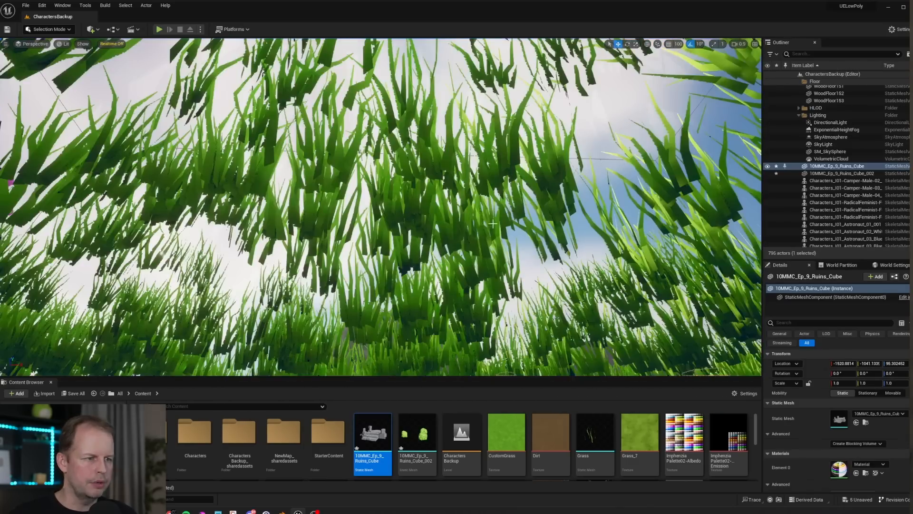
Focus on the ruins and apply the M_Tree material from the project content to the bush mesh beside the stone steps
{"action": "key", "text": "f"}
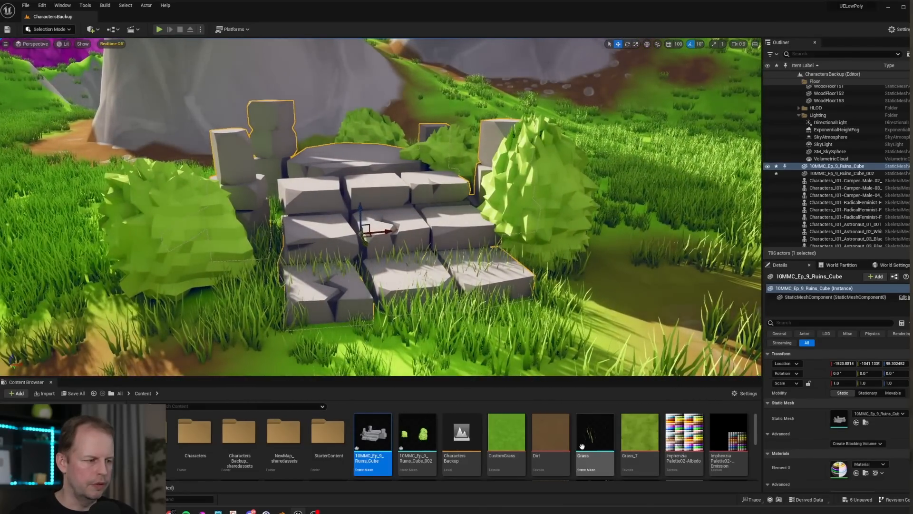
{"action": "scroll", "coordinate": [580, 456], "scroll_direction": "down", "scroll_amount": 2}
{"action": "scroll", "coordinate": [580, 457], "scroll_direction": "down", "scroll_amount": 2}
{"action": "scroll", "coordinate": [349, 434], "scroll_direction": "up", "scroll_amount": 1}
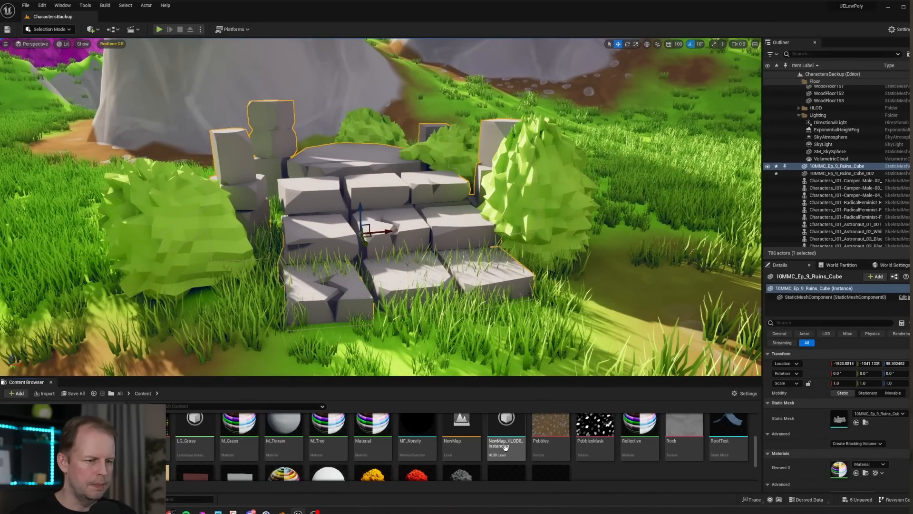
{"action": "left_click_drag", "start_coordinate": [330, 430], "coordinate": [205, 235]}
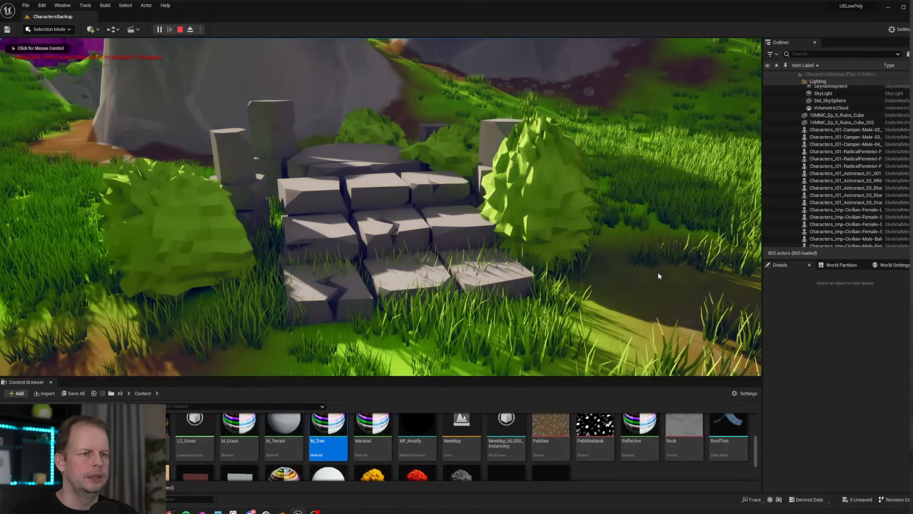
Play the level and tour the ruins with their bushes, the characters near the stone houses, and the shallow water along the shore
{"action": "left_click", "coordinate": [658, 273]}
{"action": "key", "text": "d"}
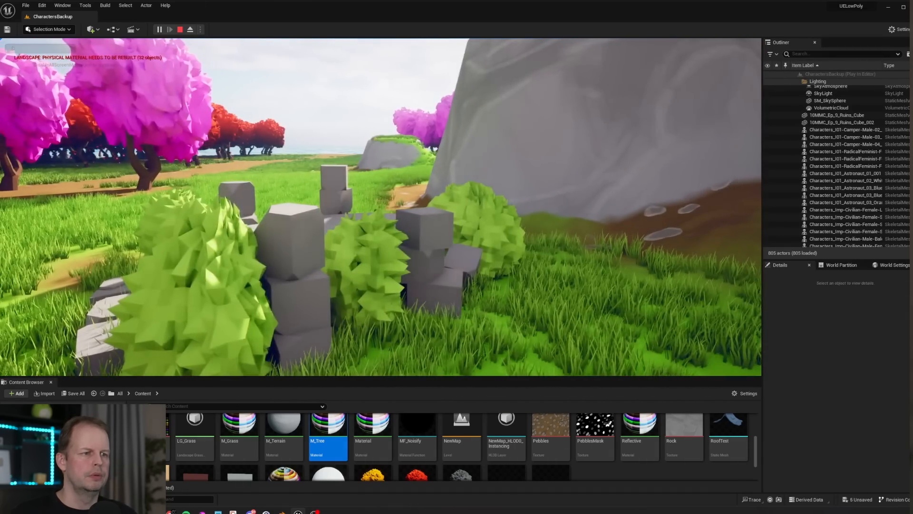
{"action": "key", "text": "a"}
{"action": "key", "text": "s"}
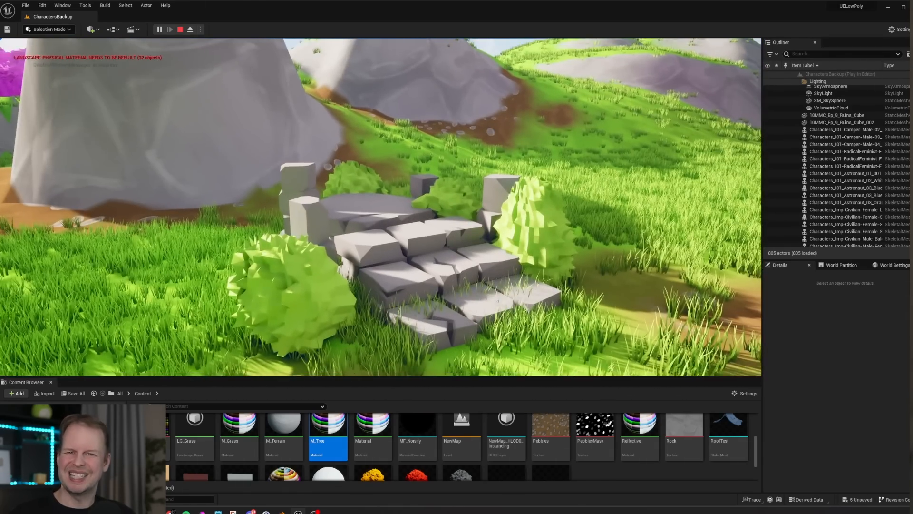
{"action": "key", "text": "s"}
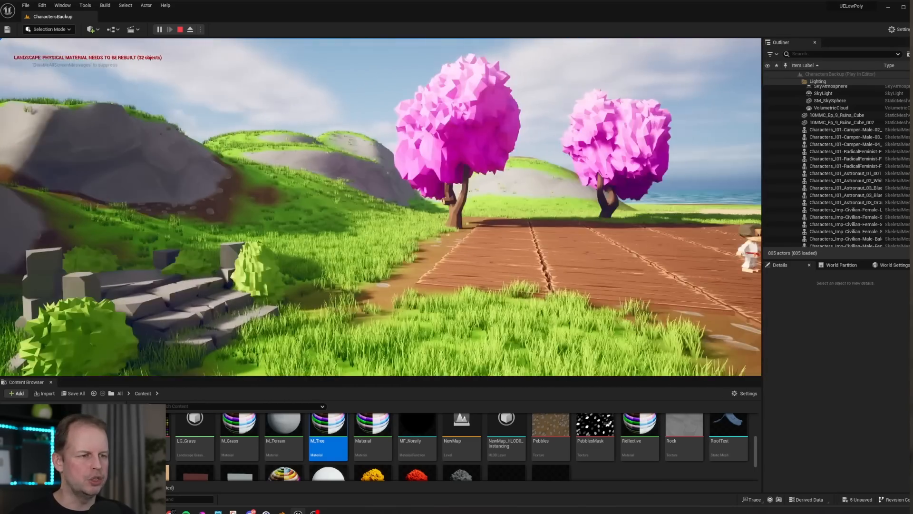
{"action": "key", "text": "w"}
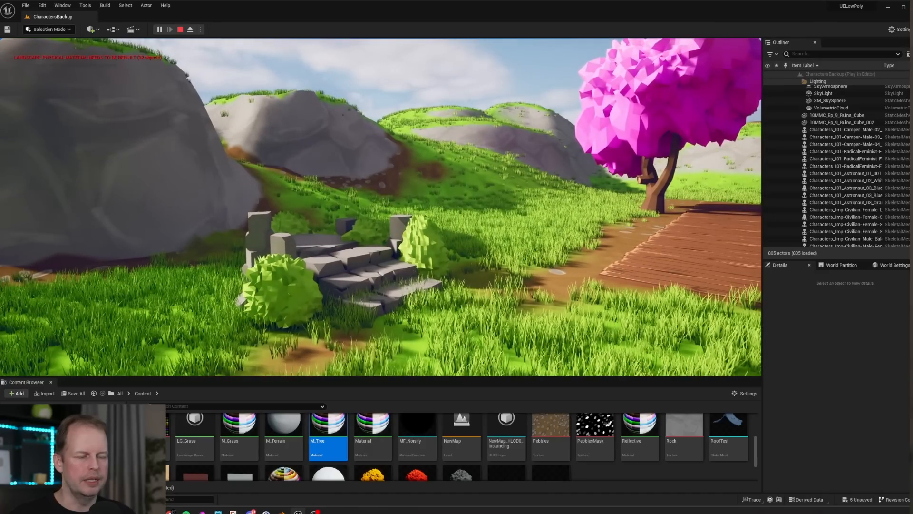
{"action": "key", "text": "w"}
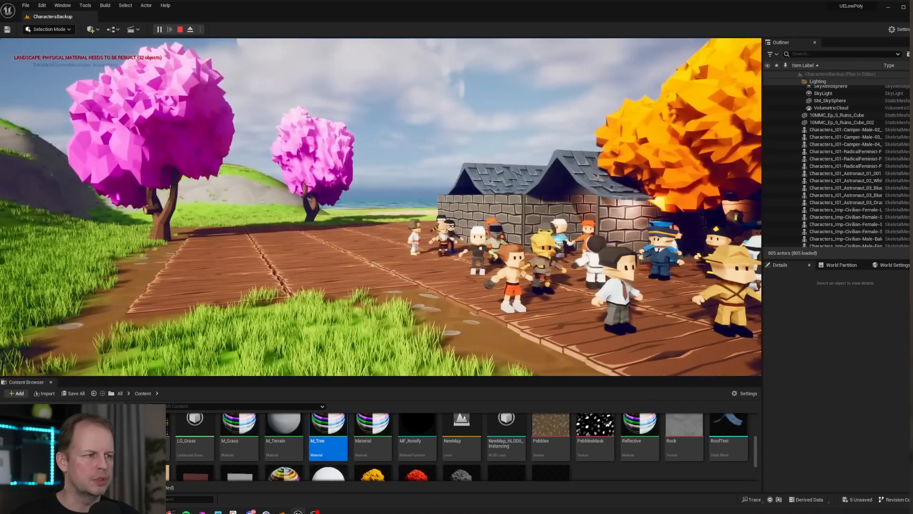
{"action": "key", "text": "w"}
{"action": "key", "text": "w"}
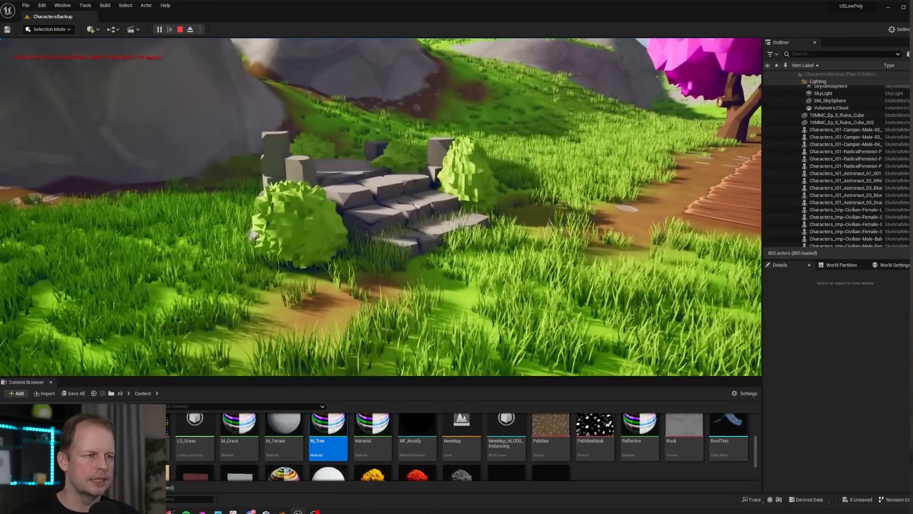
{"action": "key", "text": "d"}
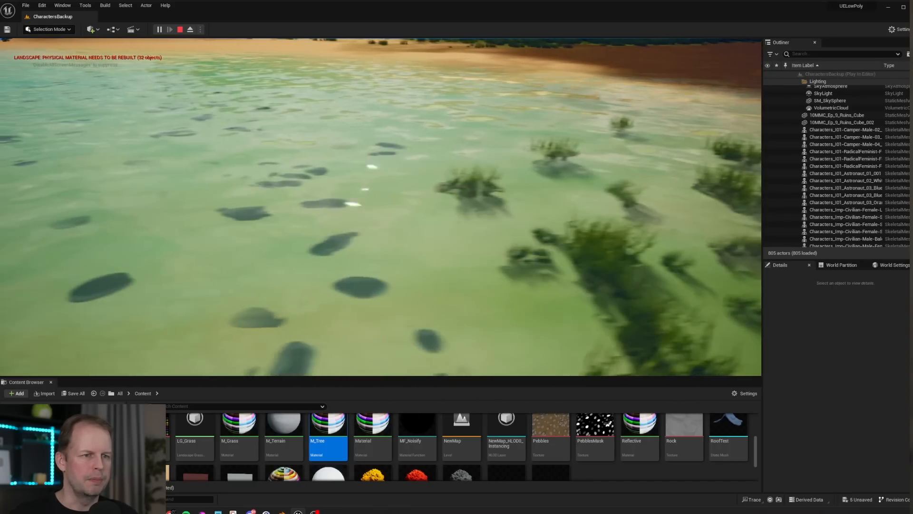
{"action": "key", "text": "w"}
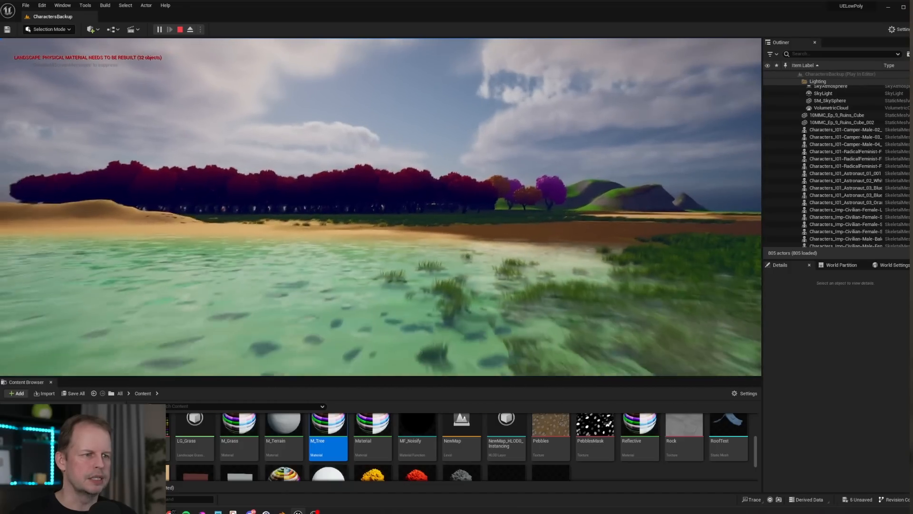